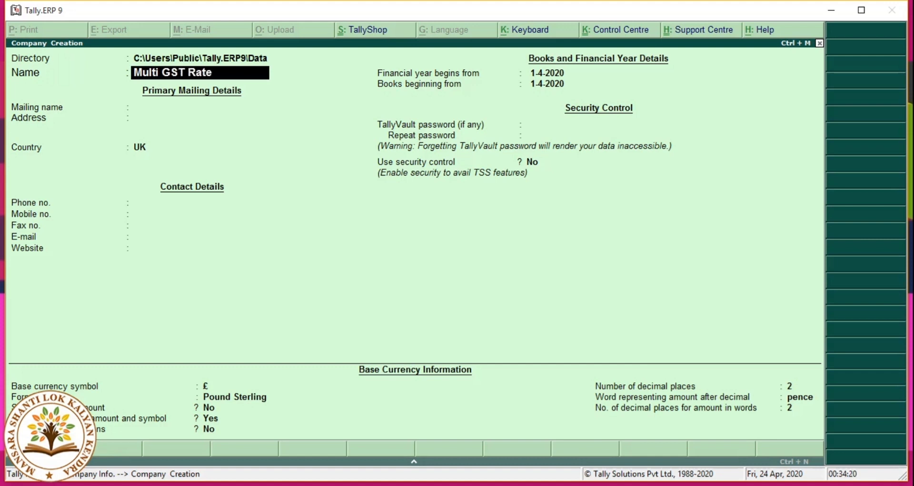
Step: Create the company Multi GST Rate with country India and state Bihar, accepting the remaining defaults
{"action": "key", "text": "Return"}
{"action": "key", "text": "Return"}
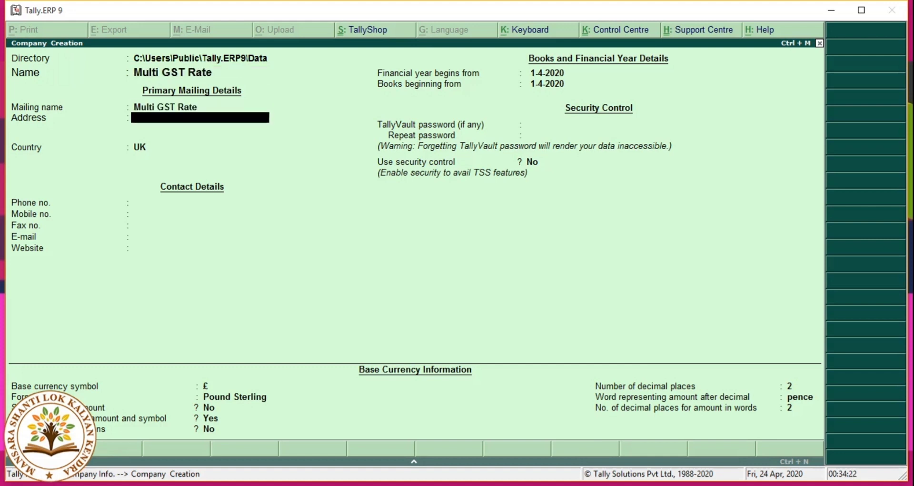
{"action": "key", "text": "Return"}
{"action": "type", "text": "in"}
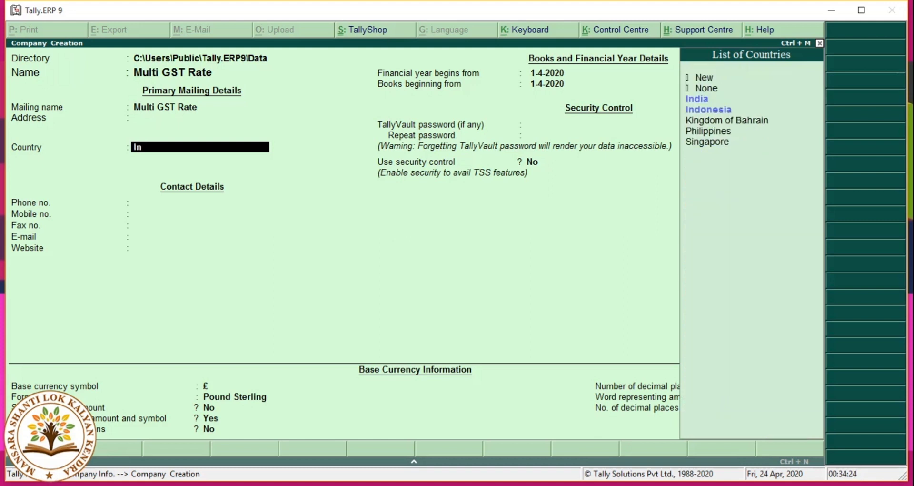
{"action": "key", "text": "Return"}
{"action": "type", "text": "bih"}
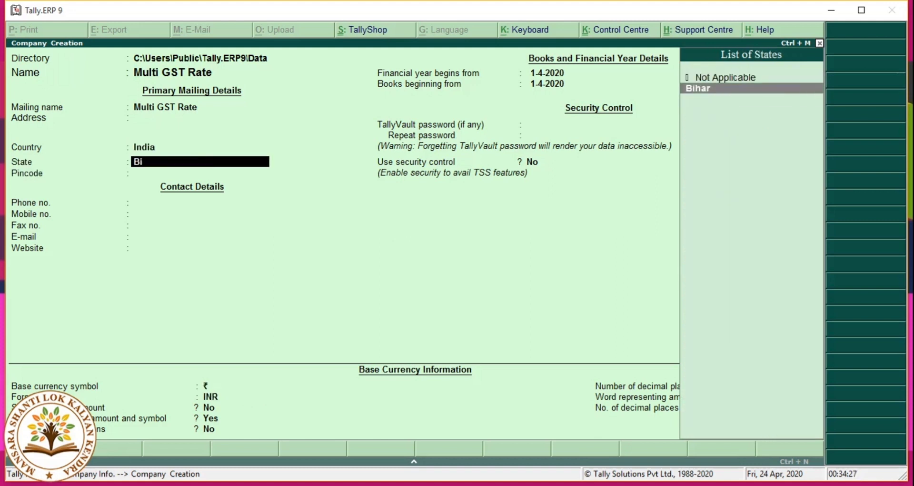
{"action": "key", "text": "Return"}
{"action": "key", "text": "Return"}
{"action": "key", "text": "Return"}
{"action": "key", "text": "Return"}
{"action": "key", "text": "Return"}
{"action": "key", "text": "Return"}
{"action": "key", "text": "Return"}
{"action": "key", "text": "Return"}
{"action": "key", "text": "Return"}
{"action": "key", "text": "Return"}
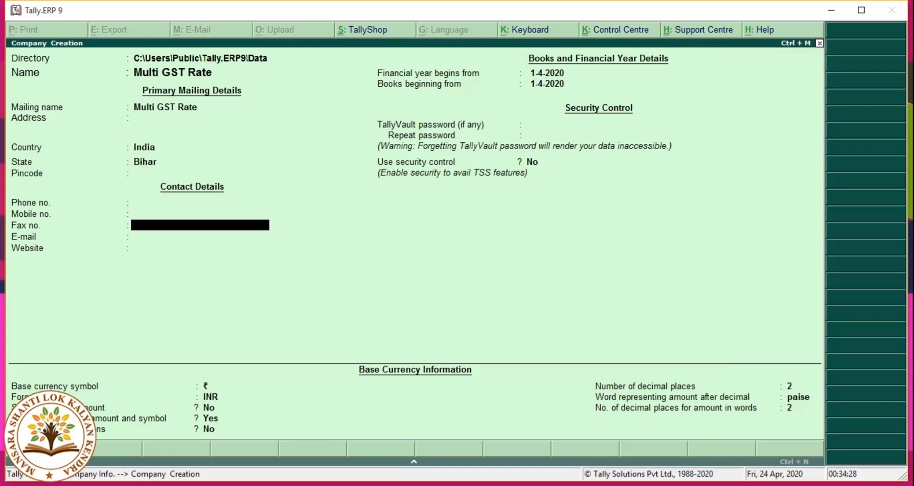
{"action": "key", "text": "Return"}
{"action": "key", "text": "Return"}
{"action": "key", "text": "Return"}
{"action": "key", "text": "Return"}
{"action": "key", "text": "Return"}
{"action": "key", "text": "Return"}
{"action": "key", "text": "Return"}
{"action": "key", "text": "Return"}
{"action": "key", "text": "Return"}
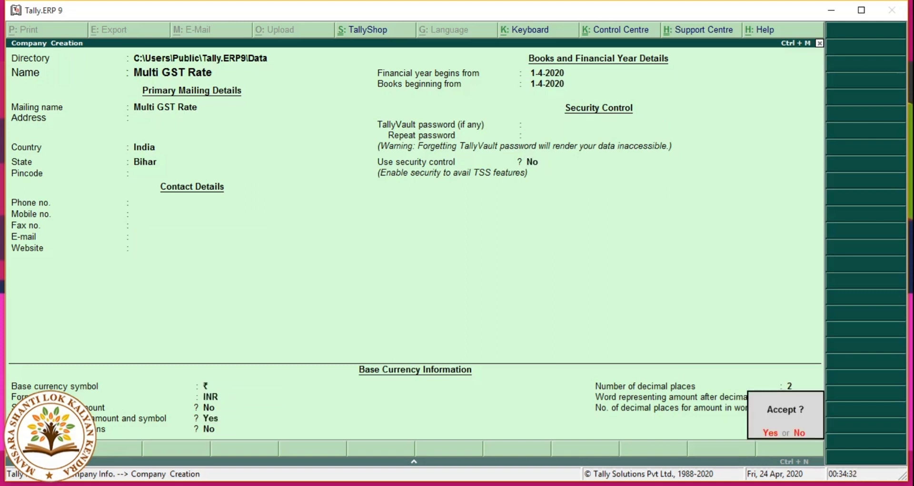
{"action": "key", "text": "y"}
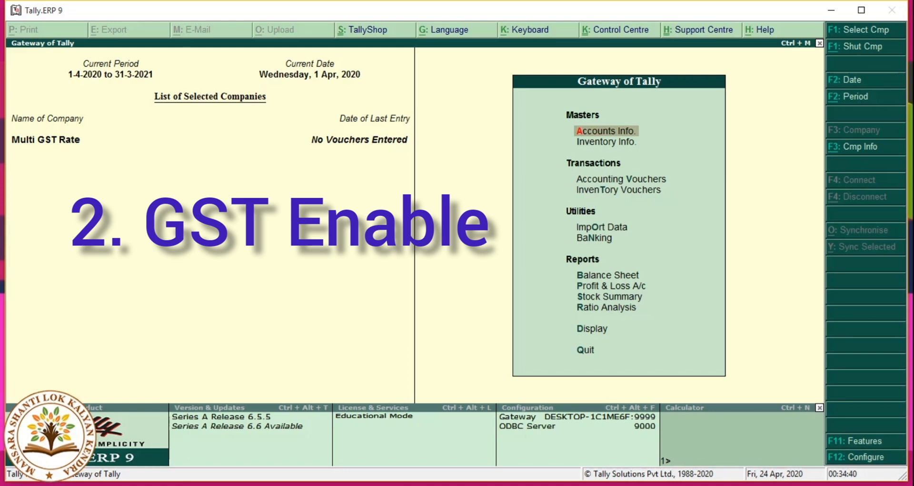
Step: Open Company Features with F11 and go to Statutory & Taxation
{"action": "key", "text": "F11"}
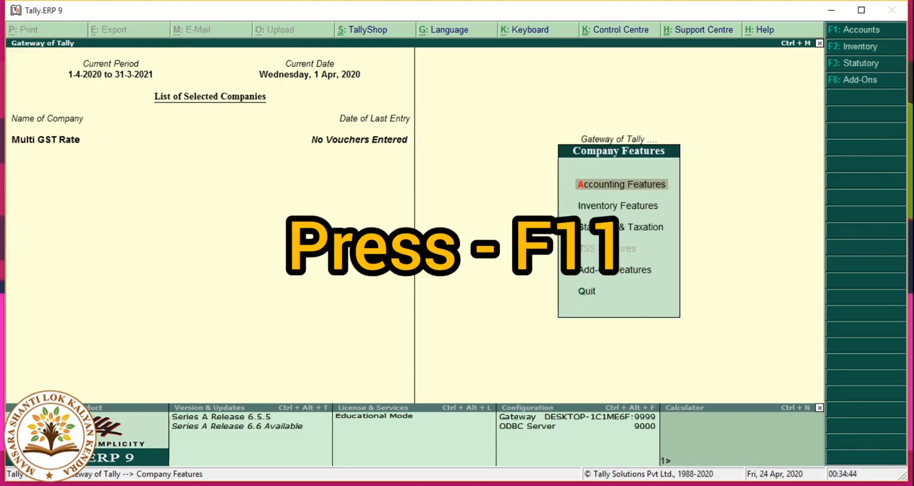
{"action": "key", "text": "Down"}
{"action": "key", "text": "Down"}
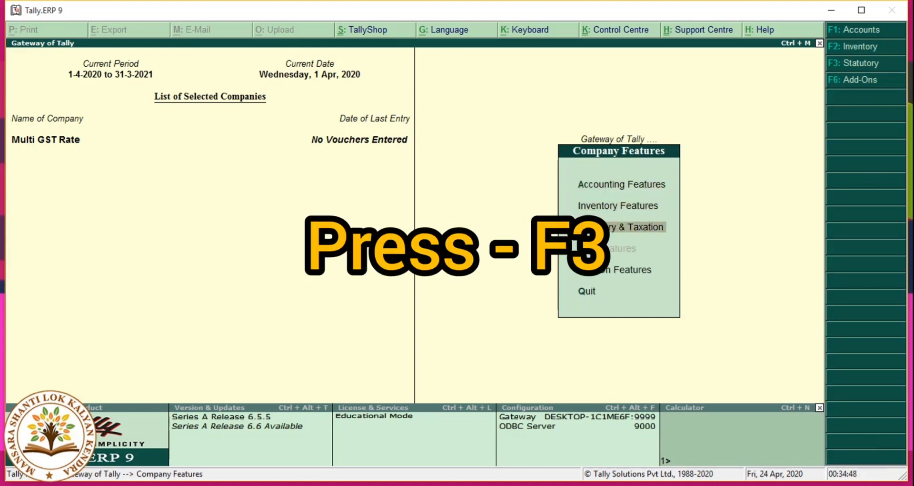
{"action": "key", "text": "F3"}
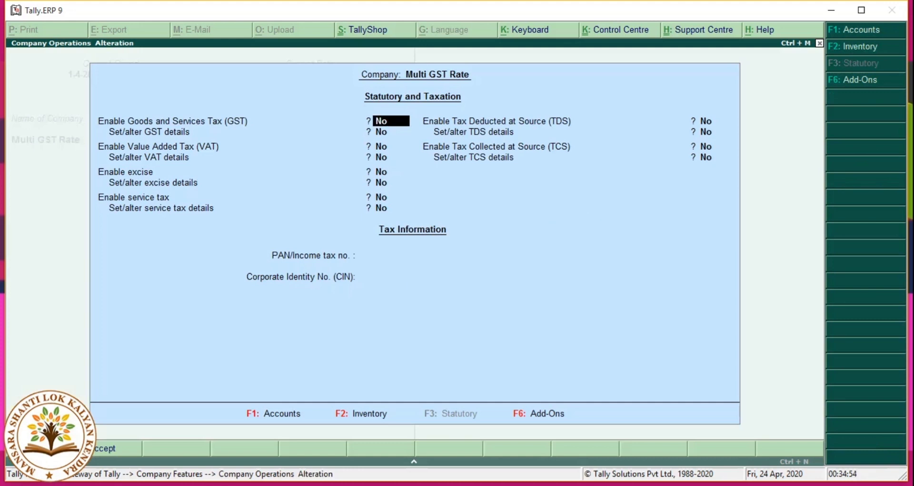
Step: Enable GST, keep state Bihar, enter the company's GSTIN, and save both forms
{"action": "type", "text": "y"}
{"action": "key", "text": "Return"}
{"action": "type", "text": "y"}
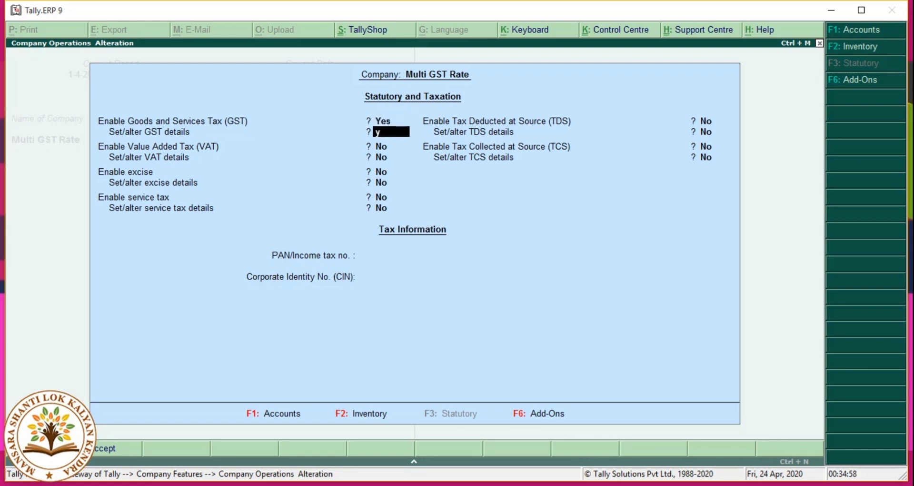
{"action": "key", "text": "Return"}
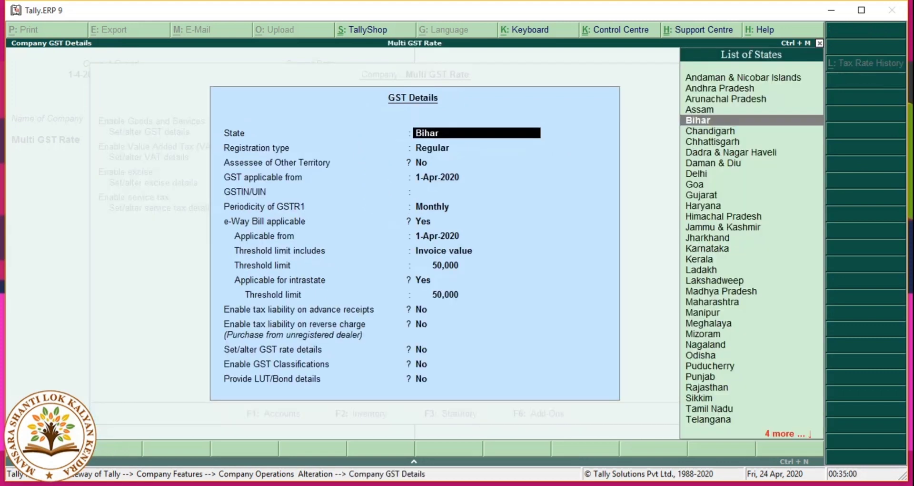
{"action": "key", "text": "Return"}
{"action": "key", "text": "Return"}
{"action": "key", "text": "Return"}
{"action": "key", "text": "Return"}
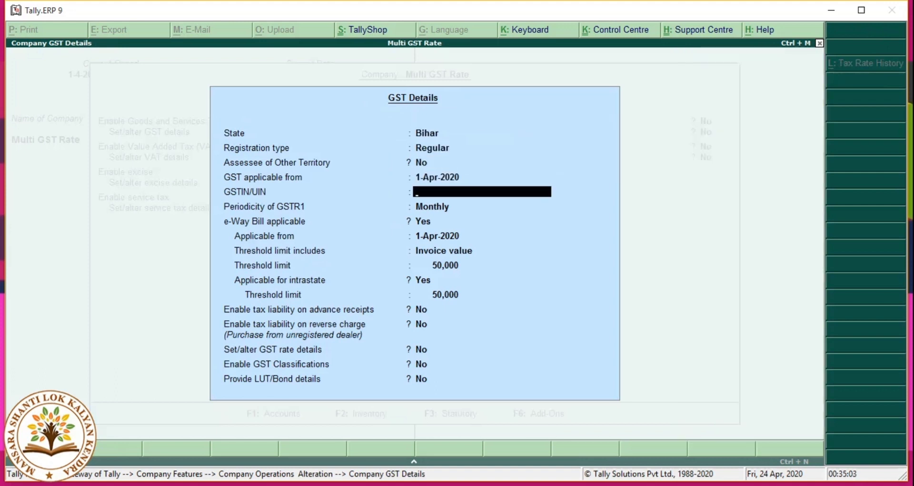
{"action": "type", "text": "10AAAAA"}
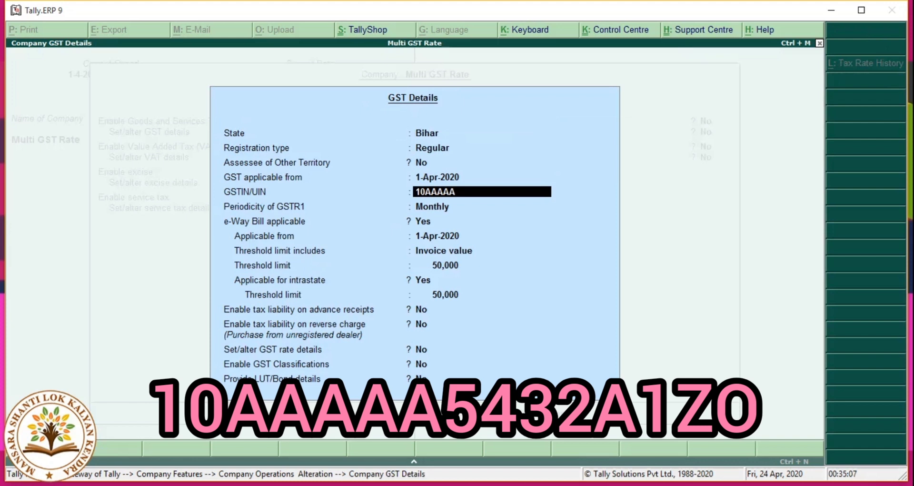
{"action": "type", "text": "1234A1ZO"}
{"action": "key", "text": "Return"}
{"action": "key", "text": "Return"}
{"action": "key", "text": "Return"}
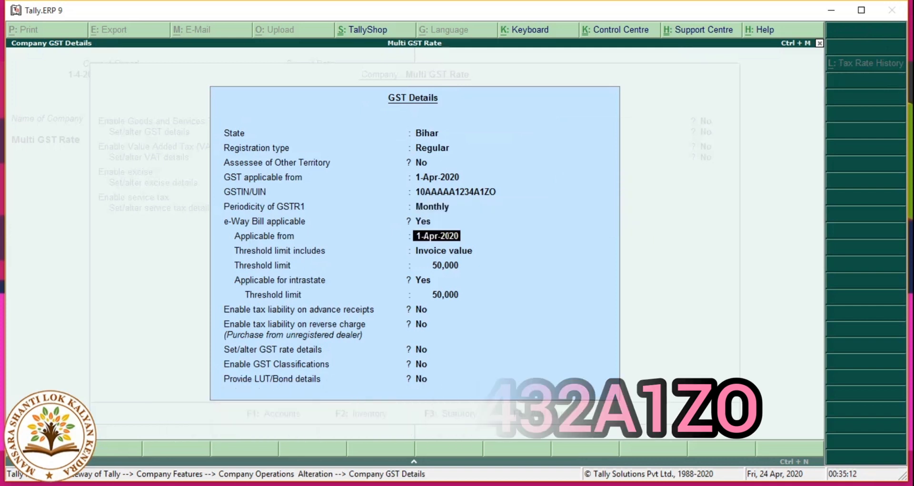
{"action": "key", "text": "ctrl+a"}
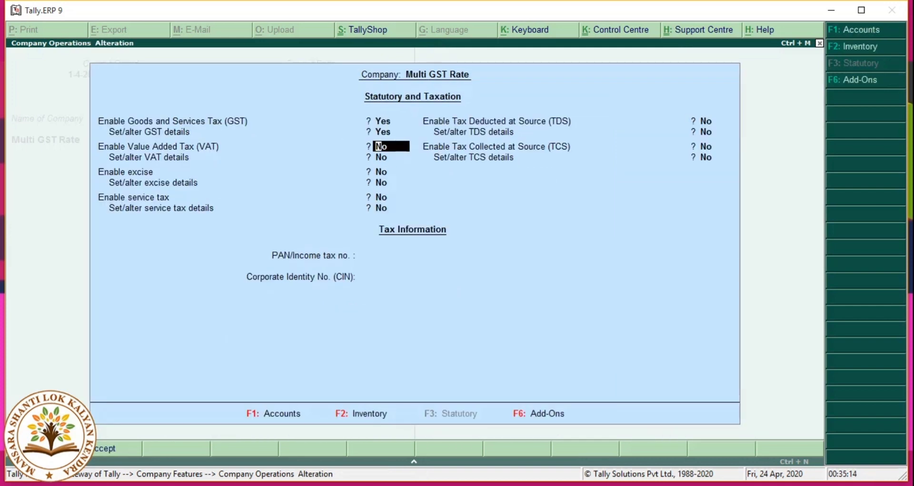
{"action": "key", "text": "ctrl+a"}
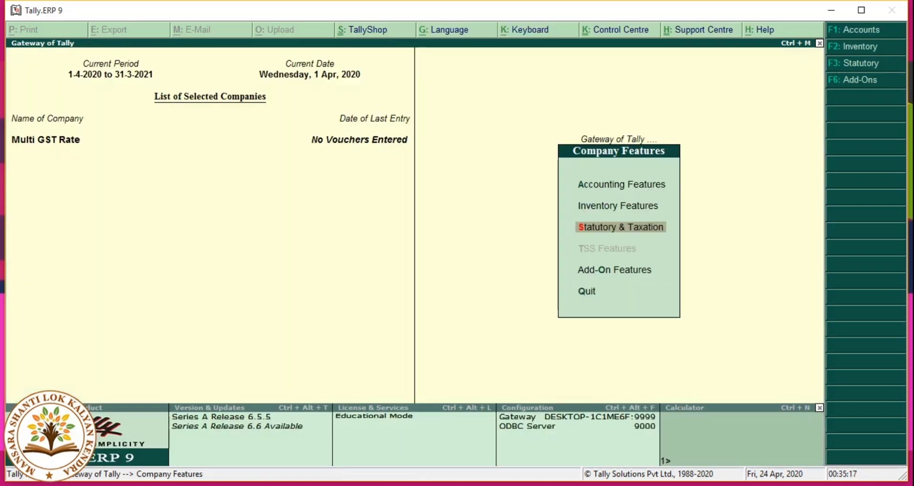
Step: Go from the Gateway to Accounts Info > Ledgers > Create
{"action": "key", "text": "Escape"}
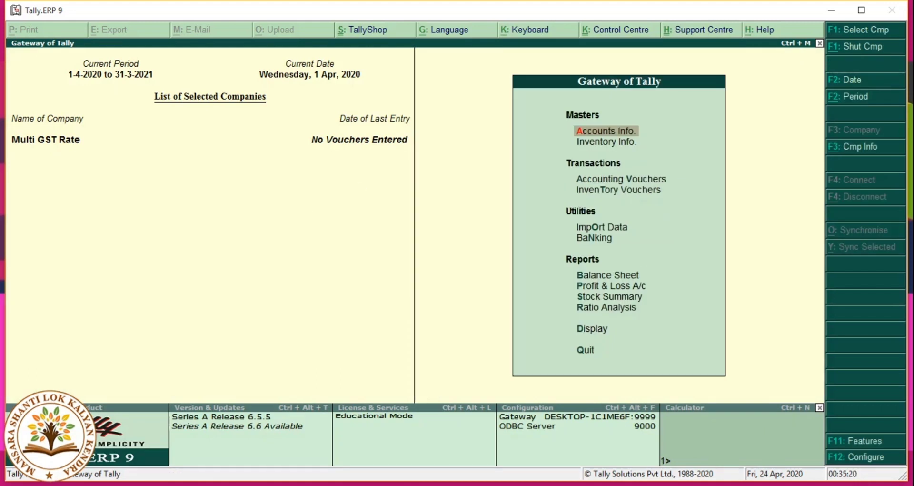
{"action": "key", "text": "Return"}
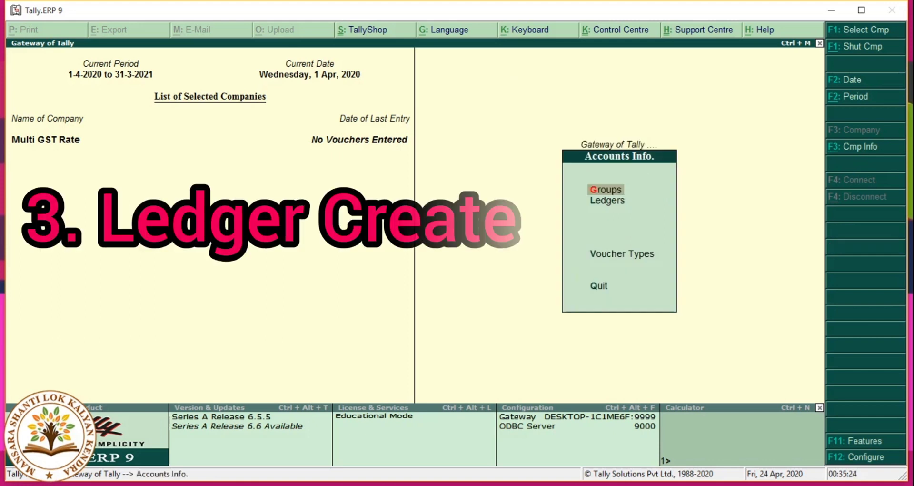
{"action": "key", "text": "Down"}
{"action": "key", "text": "Return"}
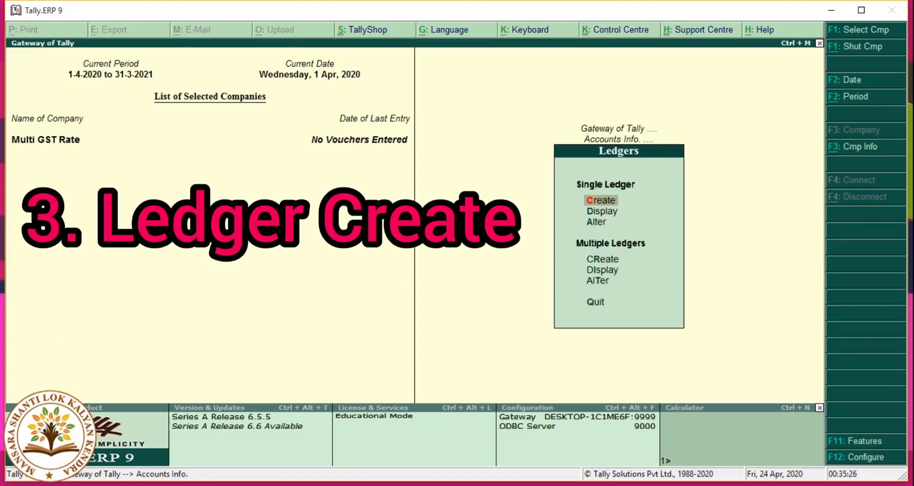
{"action": "key", "text": "Return"}
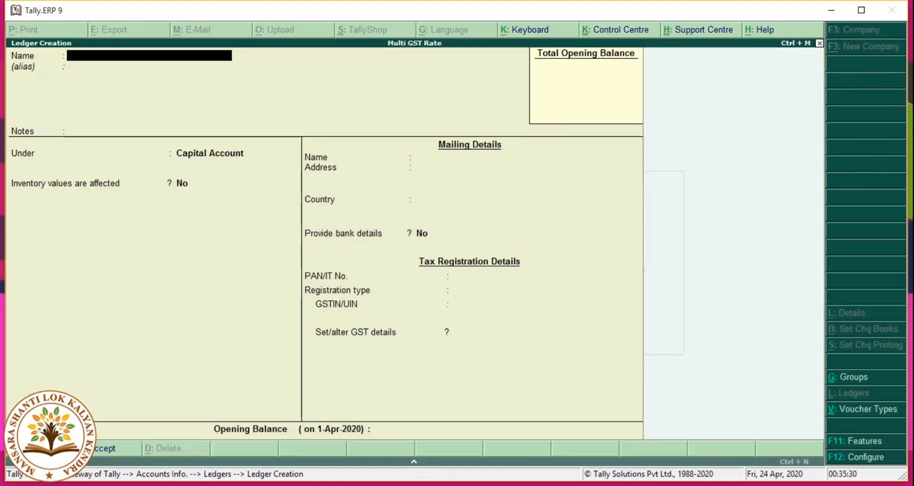
Step: Name the ledger 'Abc & Co' and place it under Sundry Creditors
{"action": "type", "text": "Abc & CO."}
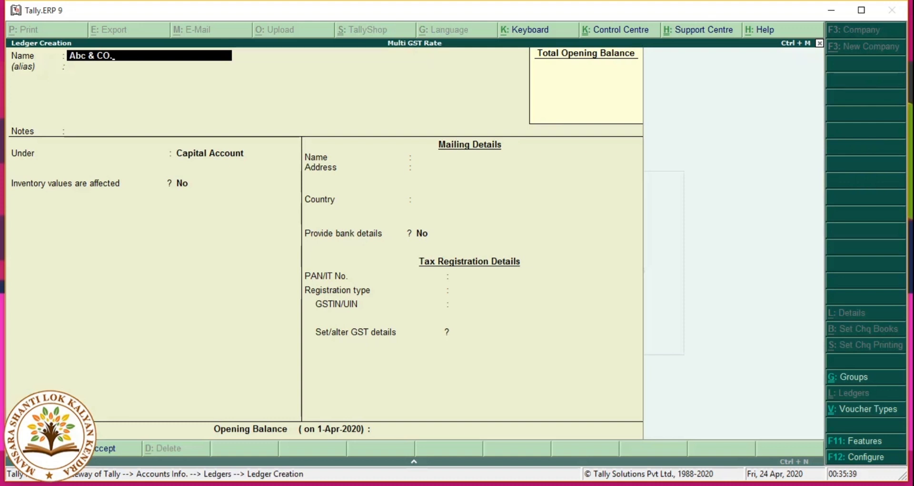
{"action": "key", "text": "BackSpace"}
{"action": "key", "text": "BackSpace"}
{"action": "type", "text": "o"}
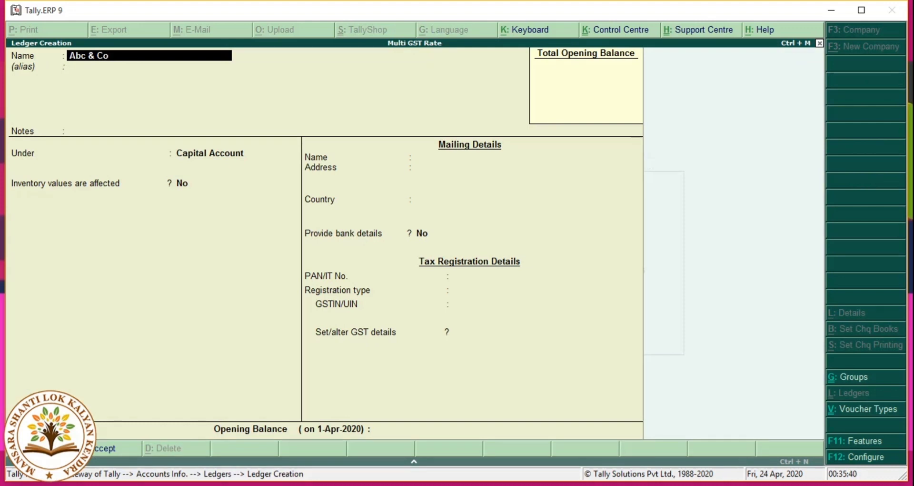
{"action": "key", "text": "Return"}
{"action": "key", "text": "Return"}
{"action": "key", "text": "Return"}
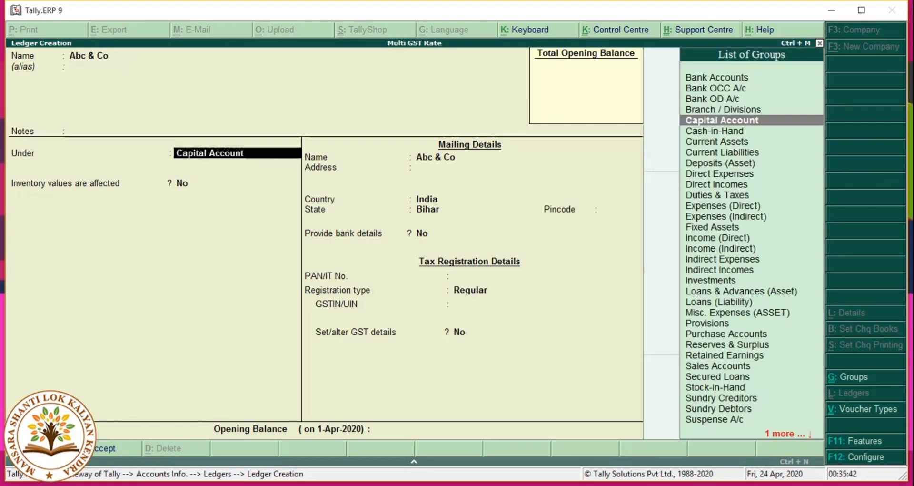
{"action": "type", "text": "S"}
{"action": "key", "text": "BackSpace"}
{"action": "type", "text": "Un"}
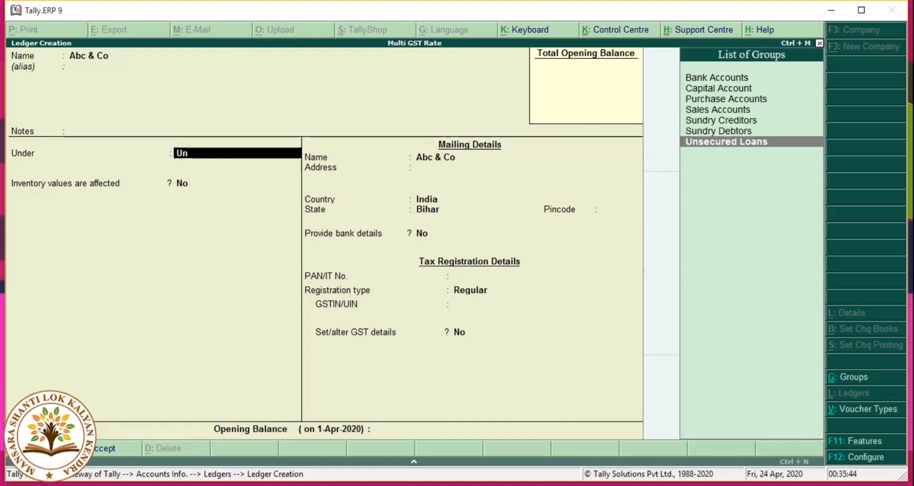
{"action": "key", "text": "BackSpace"}
{"action": "key", "text": "BackSpace"}
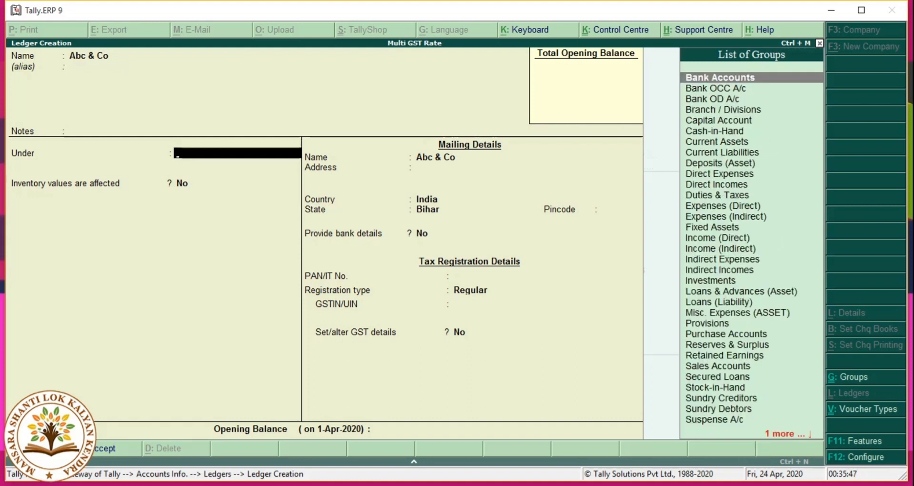
{"action": "type", "text": "Sun"}
{"action": "key", "text": "Return"}
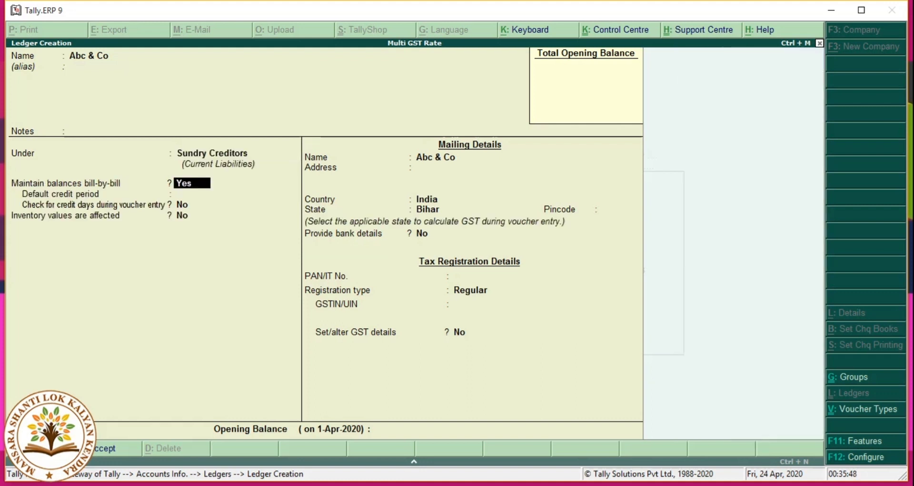
Step: Keep bill-by-bill balances, enter the party's GSTIN, and reach the accept prompt
{"action": "key", "text": "Return"}
{"action": "key", "text": "Return"}
{"action": "key", "text": "Return"}
{"action": "key", "text": "Return"}
{"action": "key", "text": "Return"}
{"action": "key", "text": "Return"}
{"action": "key", "text": "Return"}
{"action": "key", "text": "Return"}
{"action": "key", "text": "Return"}
{"action": "key", "text": "Return"}
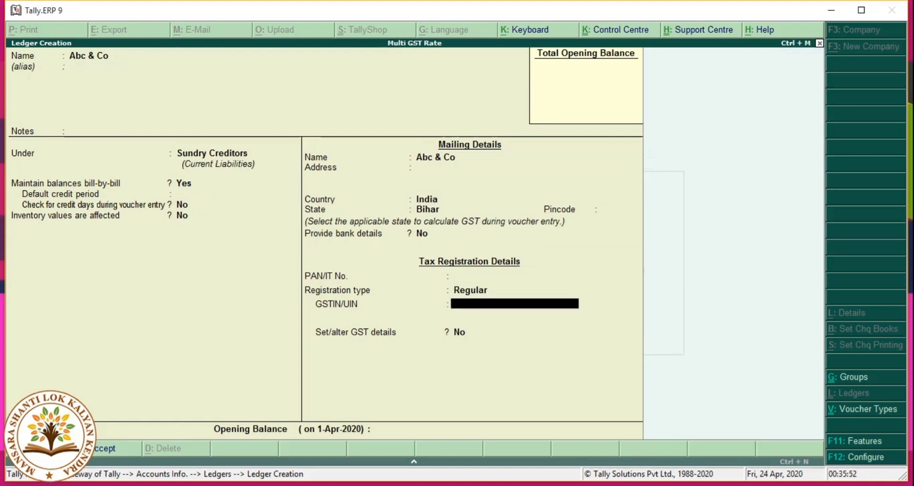
{"action": "type", "text": "10BBBBB1243"}
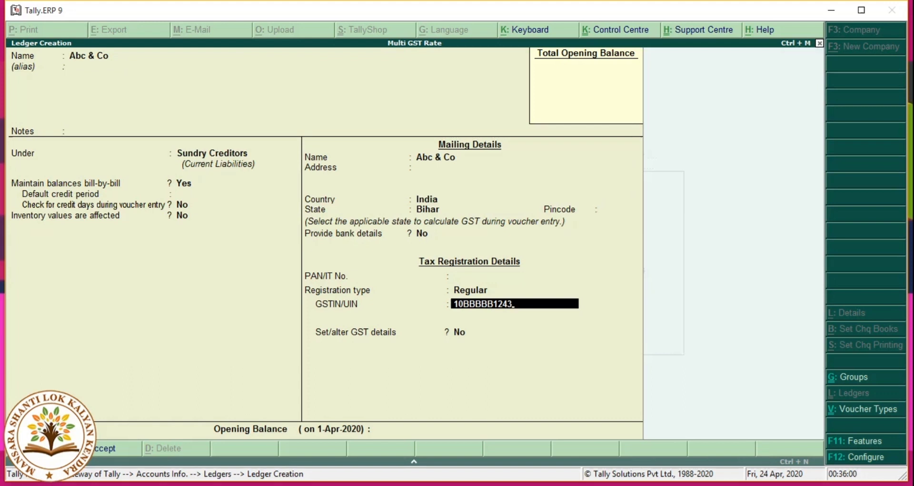
{"action": "type", "text": "B1ZO"}
{"action": "key", "text": "Return"}
{"action": "key", "text": "Return"}
{"action": "key", "text": "Return"}
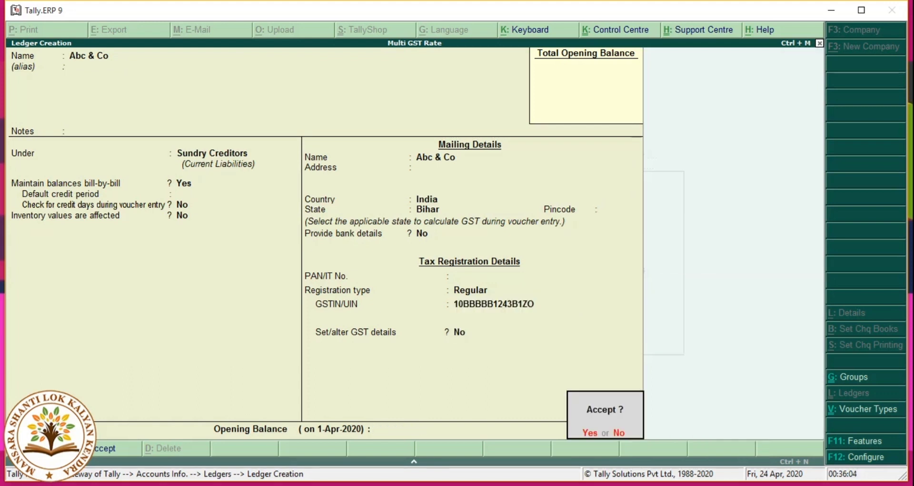
{"action": "key", "text": "Return"}
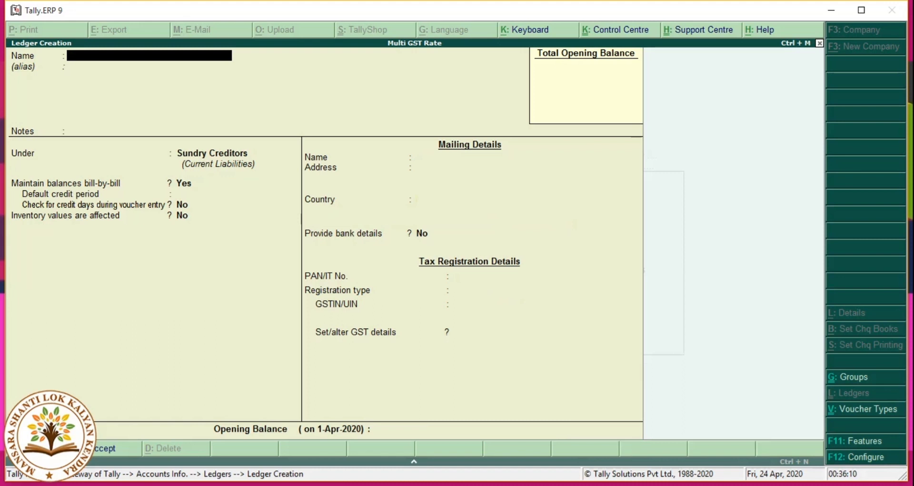
Step: Save a ledger for an individual customer under Sundry Debtors with Consumer registration
{"action": "key", "text": "Return"}
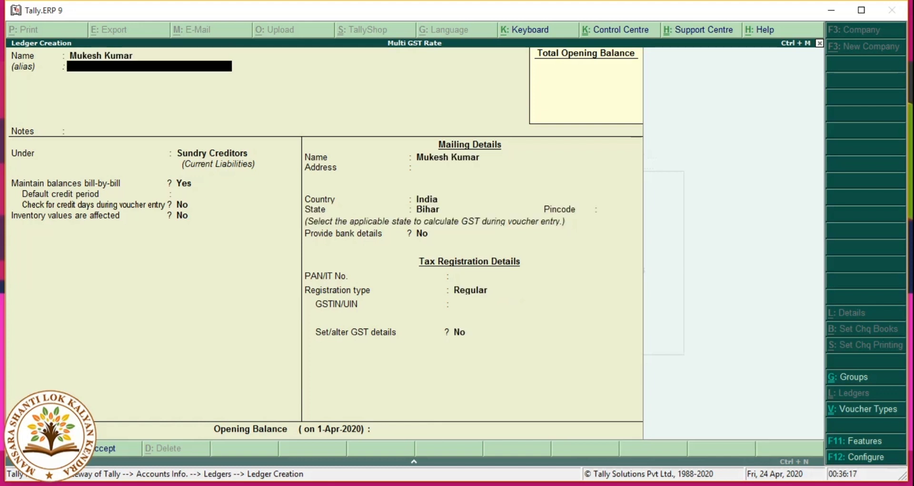
{"action": "key", "text": "Return"}
{"action": "key", "text": "Return"}
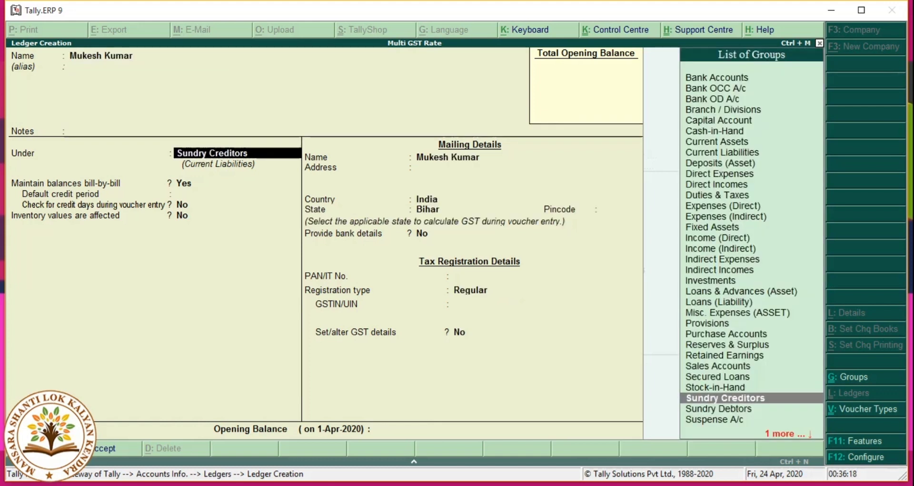
{"action": "key", "text": "Down"}
{"action": "key", "text": "Return"}
{"action": "key", "text": "Return"}
{"action": "key", "text": "Return"}
{"action": "key", "text": "Return"}
{"action": "key", "text": "Return"}
{"action": "key", "text": "Return"}
{"action": "key", "text": "Return"}
{"action": "key", "text": "Return"}
{"action": "key", "text": "Return"}
{"action": "key", "text": "Return"}
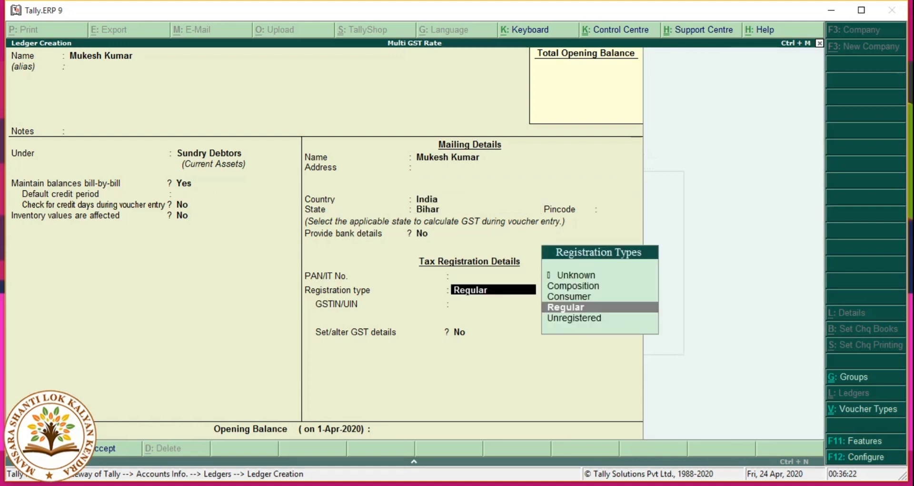
{"action": "key", "text": "Up"}
{"action": "key", "text": "Return"}
{"action": "key", "text": "Return"}
{"action": "key", "text": "Return"}
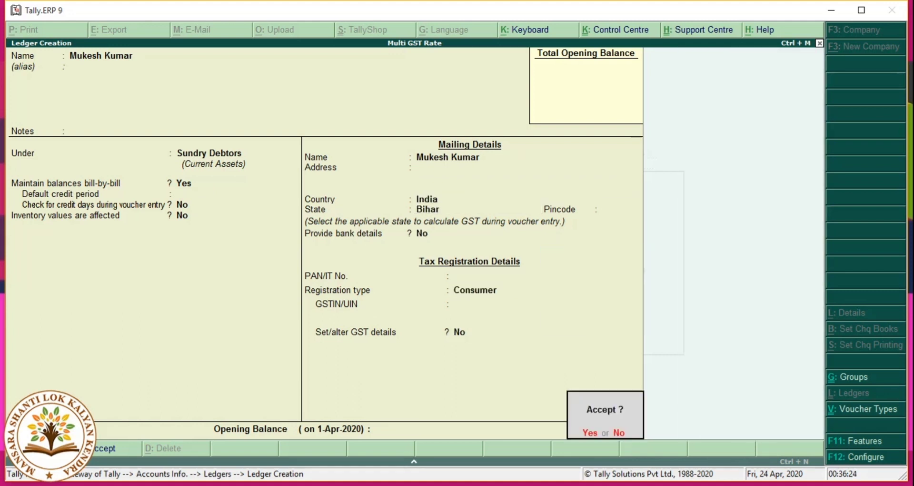
{"action": "key", "text": "Return"}
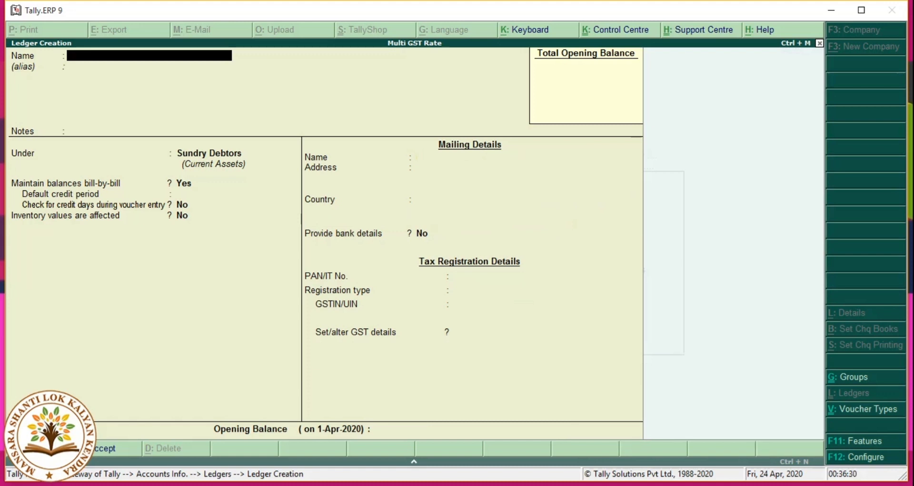
Step: Save 'Purchase A/c' under Purchase Accounts with Goods supply, then name the next ledger 'Sales A/c'
{"action": "type", "text": "Purchase a/c"}
{"action": "key", "text": "Return"}
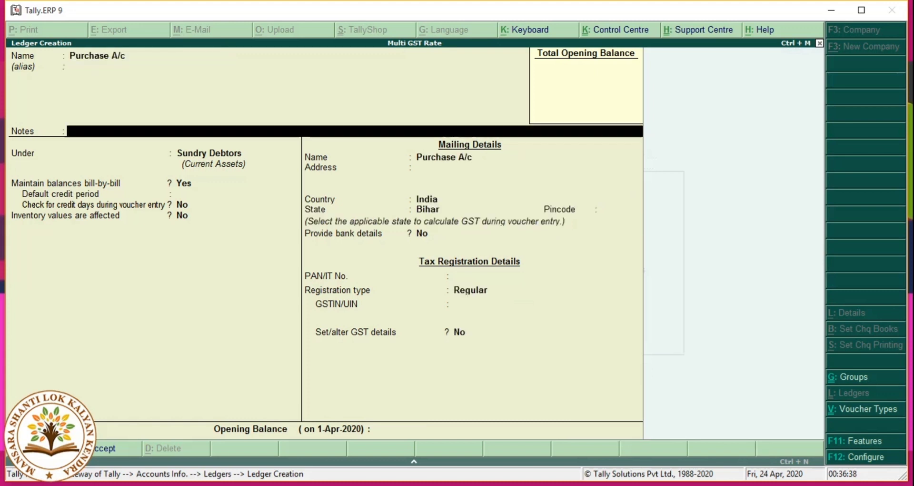
{"action": "type", "text": "Pu"}
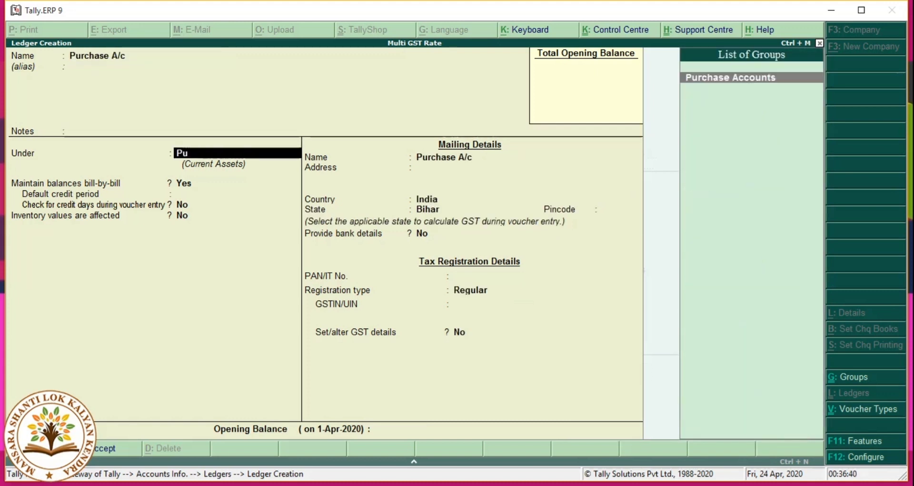
{"action": "key", "text": "Return"}
{"action": "key", "text": "Return"}
{"action": "key", "text": "Return"}
{"action": "key", "text": "Return"}
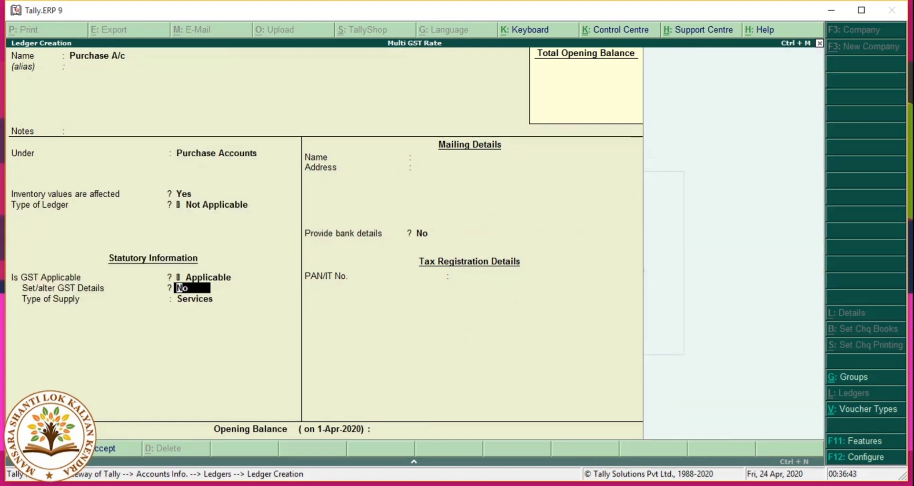
{"action": "key", "text": "Return"}
{"action": "key", "text": "Up"}
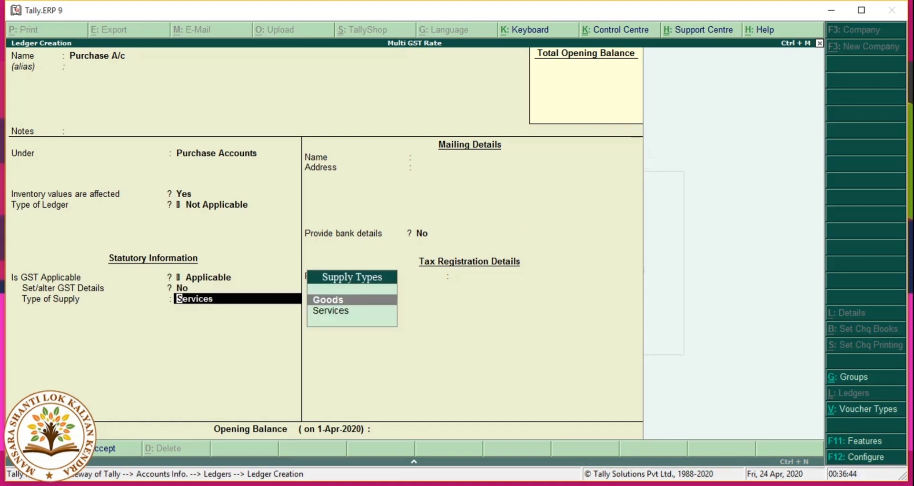
{"action": "key", "text": "Return"}
{"action": "key", "text": "Return"}
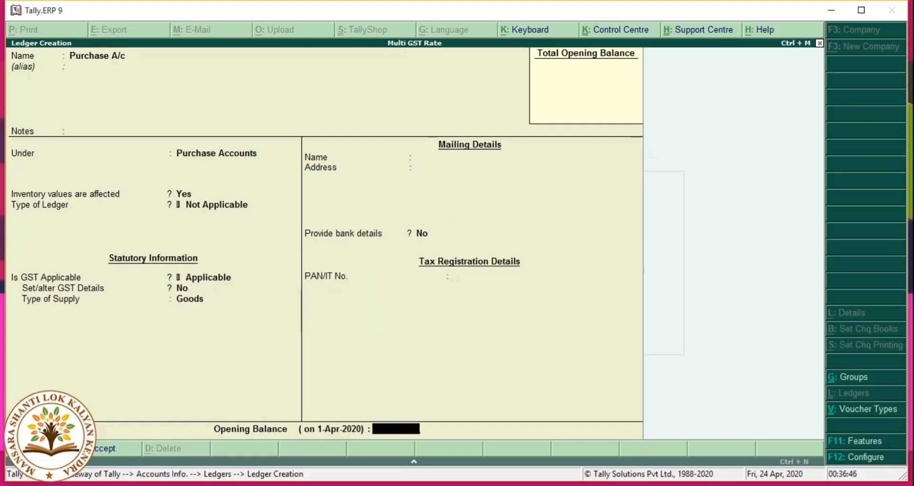
{"action": "key", "text": "Return"}
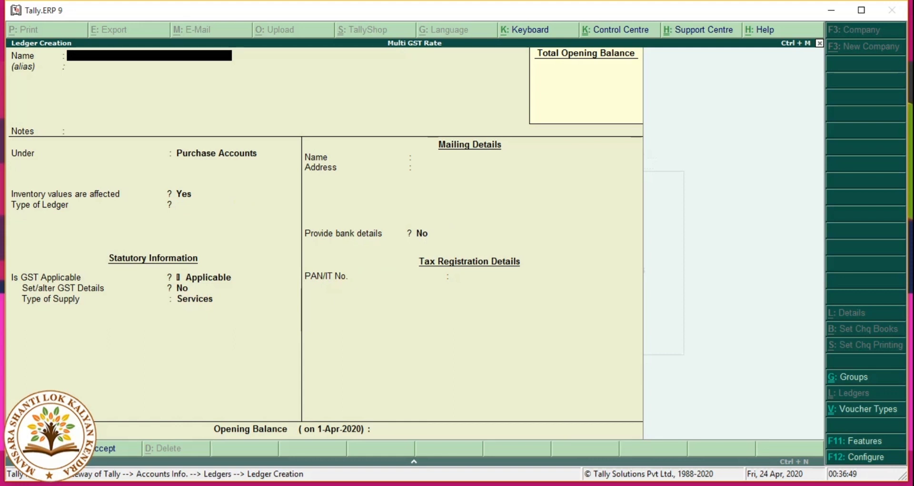
{"action": "type", "text": "Sales a/c"}
Step: Save Sales A/c under Sales Accounts with Goods supply and back out of ledger creation
{"action": "key", "text": "Return"}
{"action": "key", "text": "Return"}
{"action": "key", "text": "Return"}
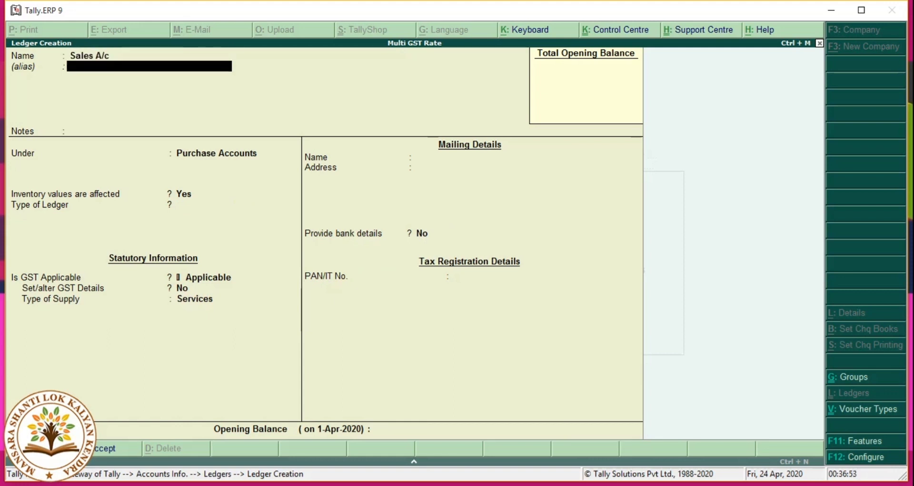
{"action": "type", "text": "Sal"}
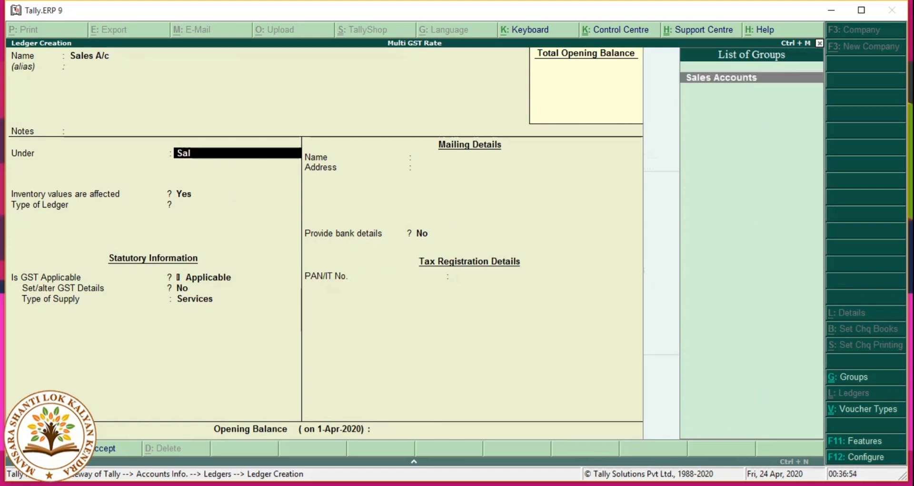
{"action": "key", "text": "Return"}
{"action": "key", "text": "Return"}
{"action": "key", "text": "Return"}
{"action": "key", "text": "Return"}
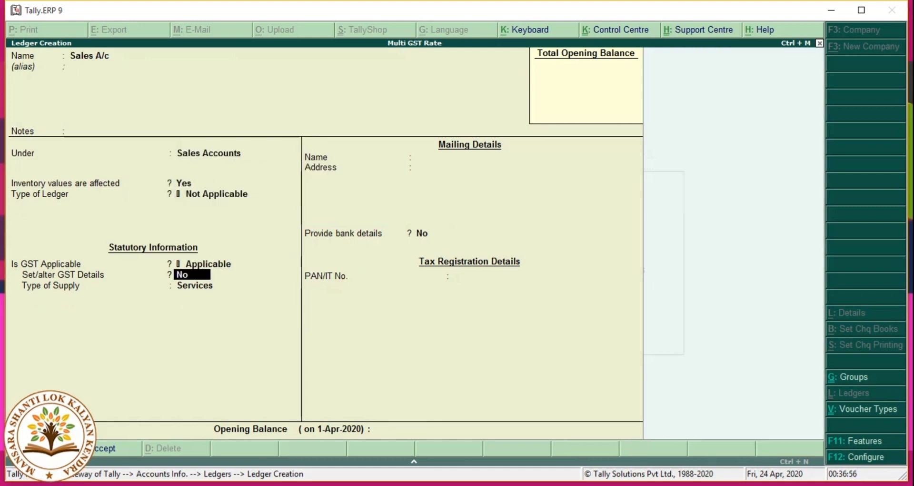
{"action": "key", "text": "Return"}
{"action": "key", "text": "Up"}
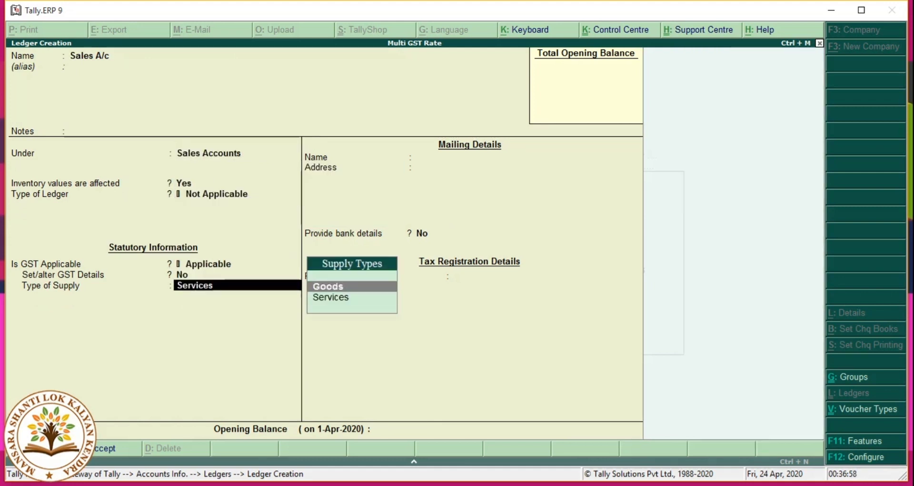
{"action": "key", "text": "Return"}
{"action": "key", "text": "Return"}
{"action": "key", "text": "Return"}
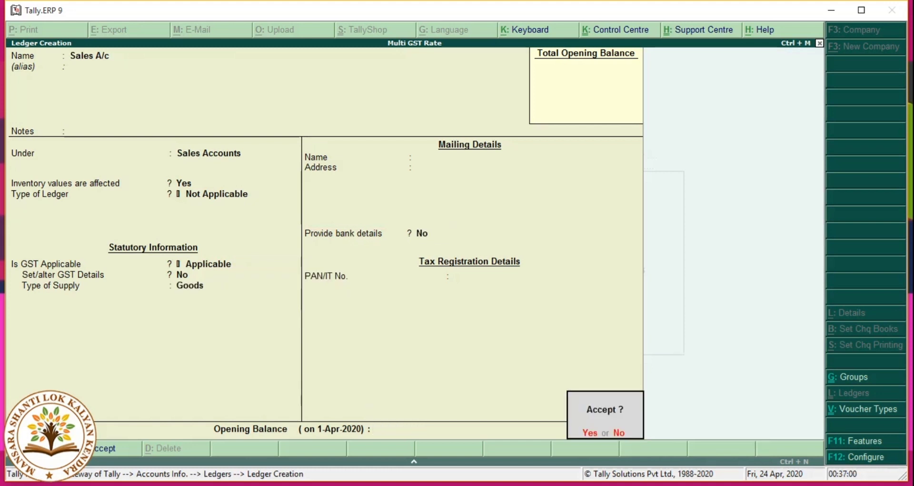
{"action": "key", "text": "Return"}
{"action": "key", "text": "Escape"}
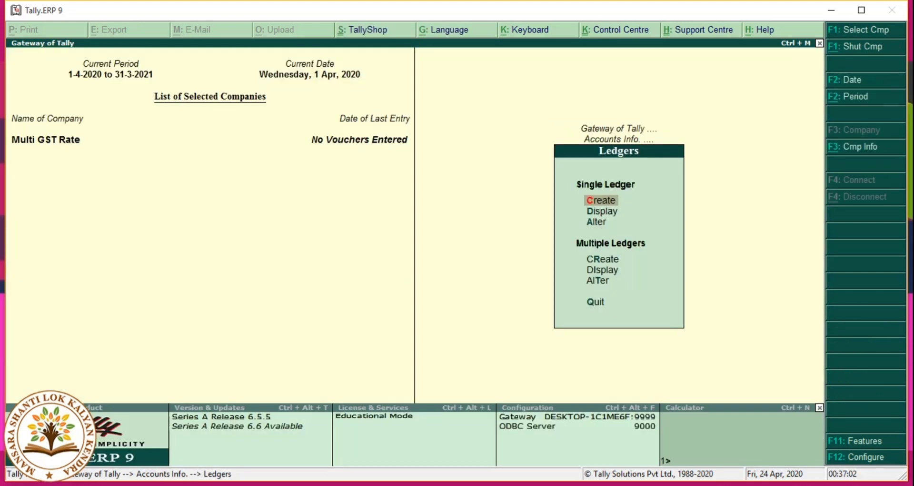
{"action": "key", "text": "Escape"}
{"action": "key", "text": "Escape"}
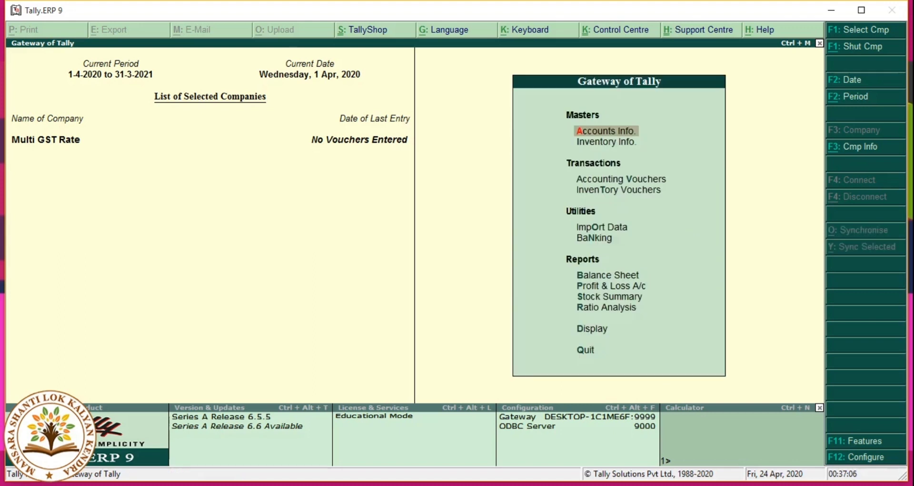
Step: Go to Inventory Info > Stock Items > Create
{"action": "key", "text": "Down"}
{"action": "key", "text": "Return"}
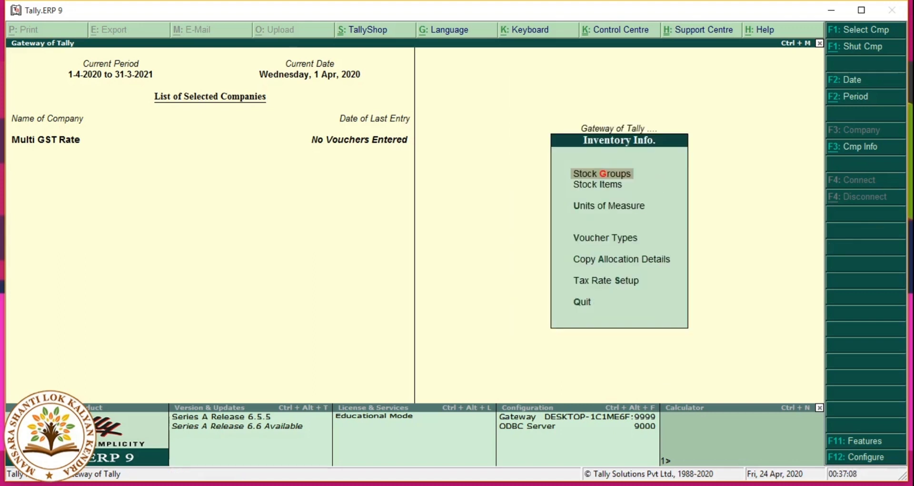
{"action": "key", "text": "Down"}
{"action": "key", "text": "Return"}
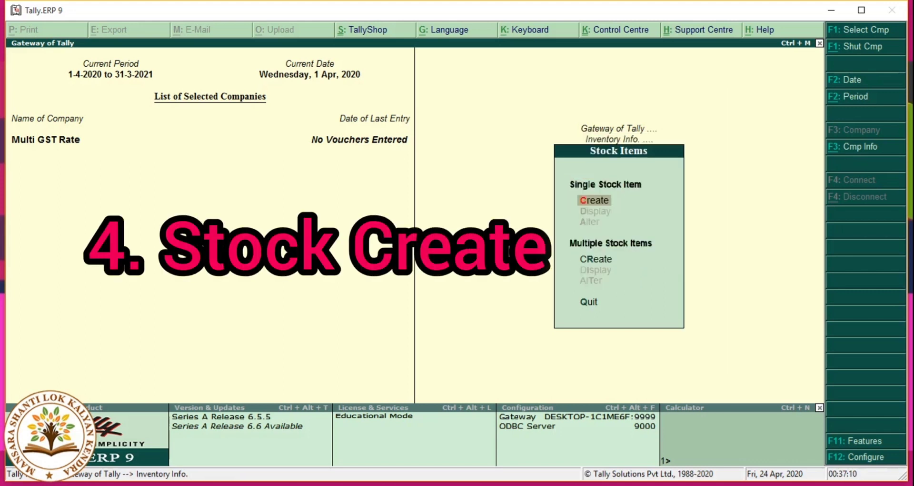
{"action": "key", "text": "Return"}
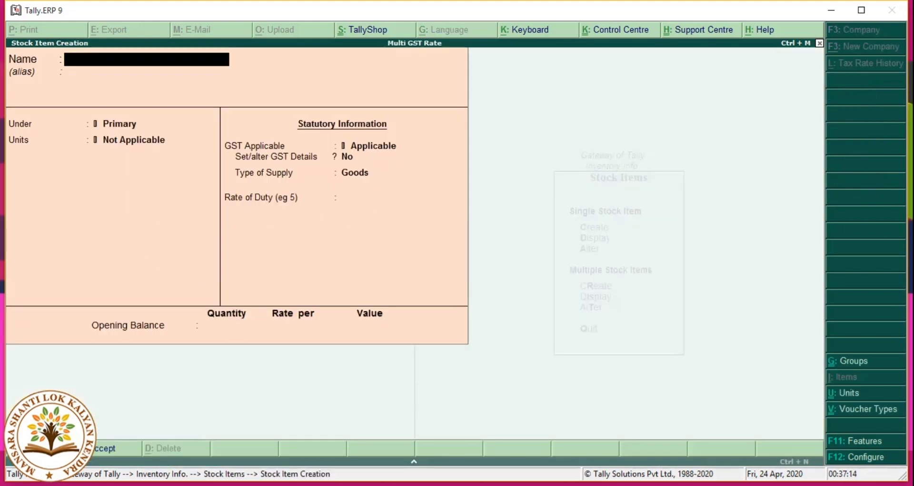
Step: Name the item Mouse and create unit Pcs (formal name Pices, UQC PCS-PIECES)
{"action": "type", "text": "Mouse"}
{"action": "key", "text": "Return"}
{"action": "key", "text": "Return"}
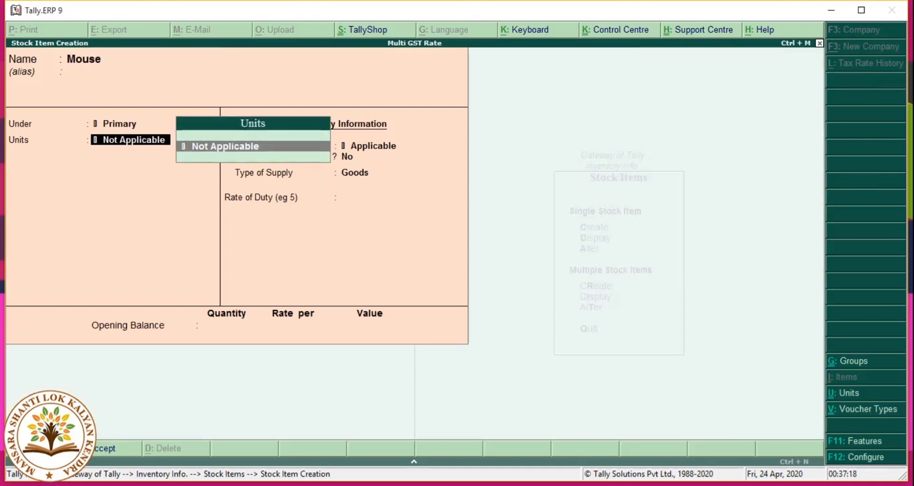
{"action": "key", "text": "alt+c"}
{"action": "type", "text": "Pcs"}
{"action": "key", "text": "Return"}
{"action": "type", "text": "Pices"}
{"action": "key", "text": "Return"}
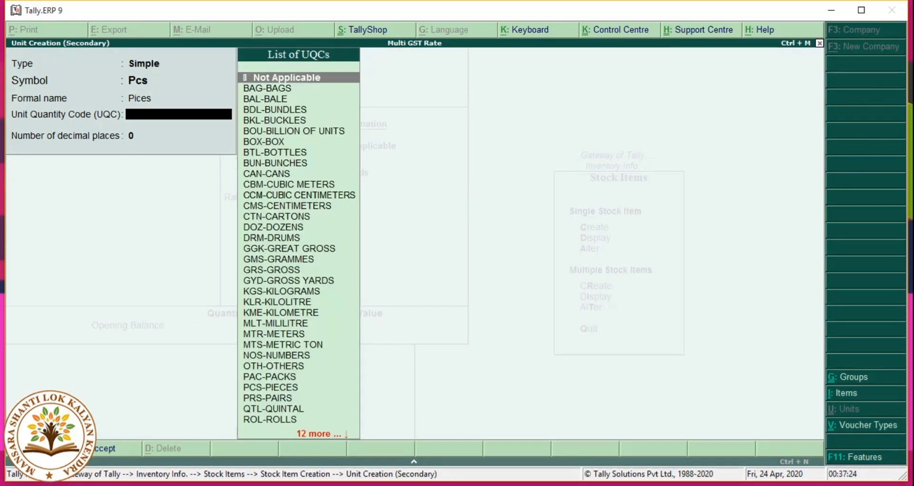
{"action": "type", "text": "pcs"}
{"action": "key", "text": "Return"}
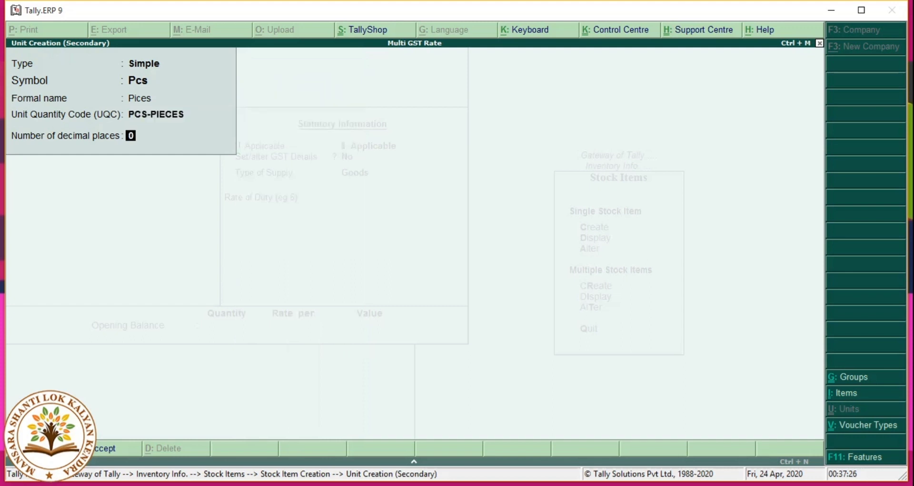
{"action": "key", "text": "Return"}
{"action": "key", "text": "Return"}
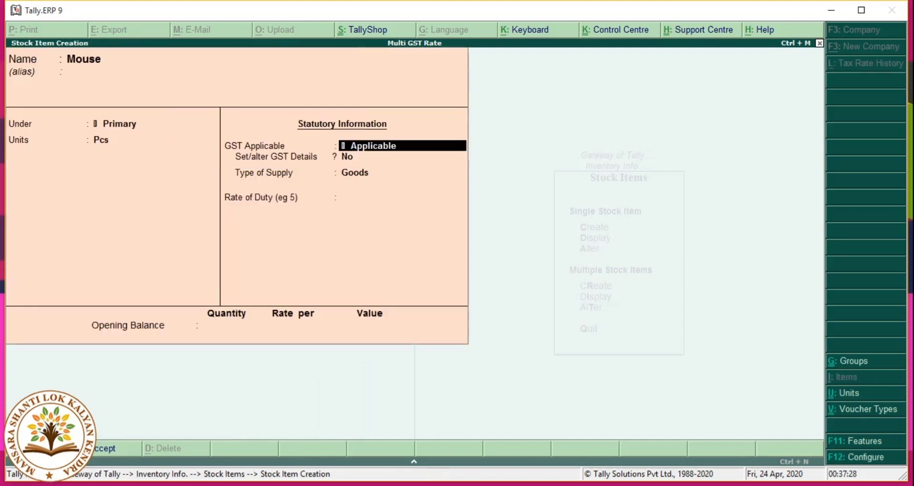
{"action": "key", "text": "Return"}
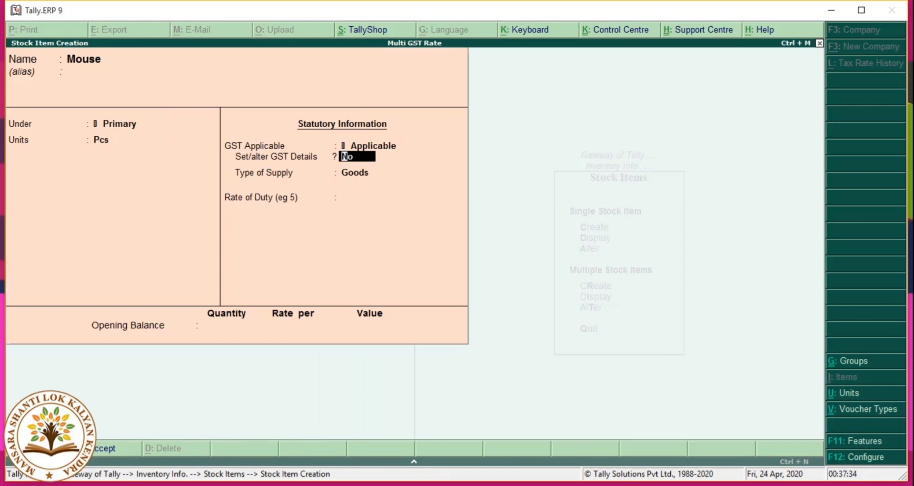
Step: Make Mouse taxable On Value at 5% integrated, 2.5% central and 2.5% state tax
{"action": "key", "text": "y"}
{"action": "key", "text": "Return"}
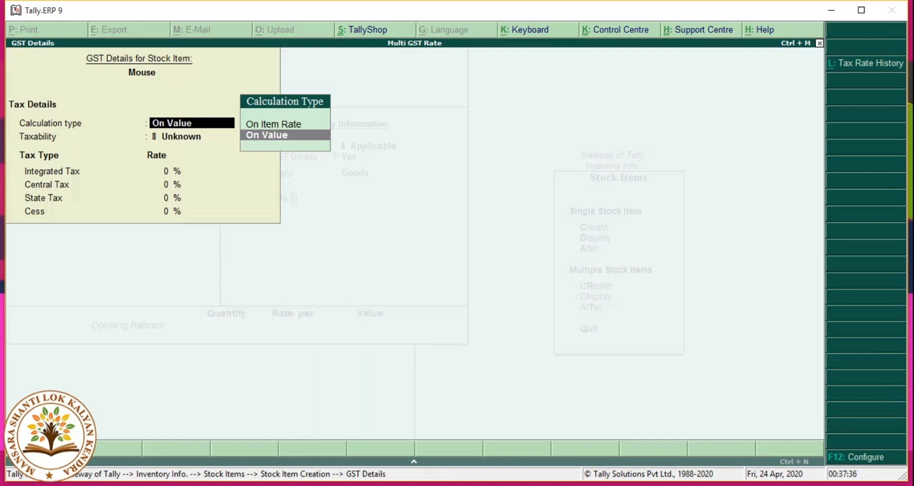
{"action": "key", "text": "Return"}
{"action": "key", "text": "Down"}
{"action": "key", "text": "Down"}
{"action": "key", "text": "Down"}
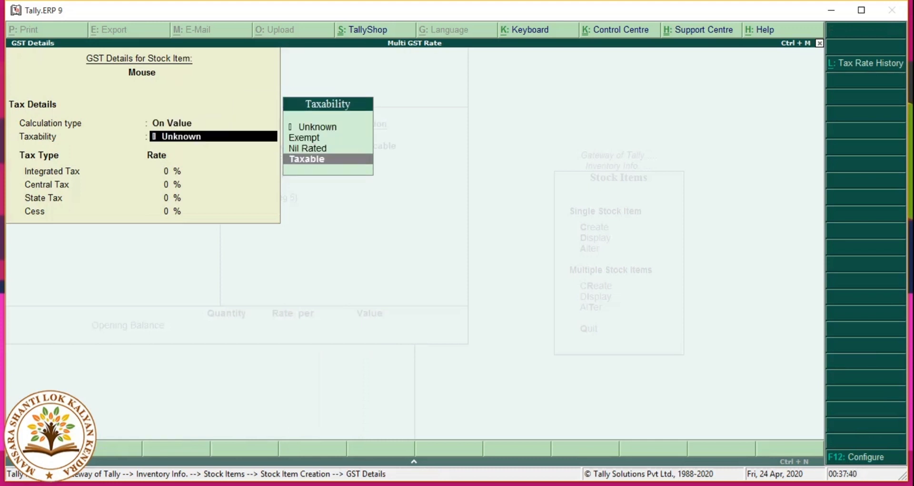
{"action": "key", "text": "Return"}
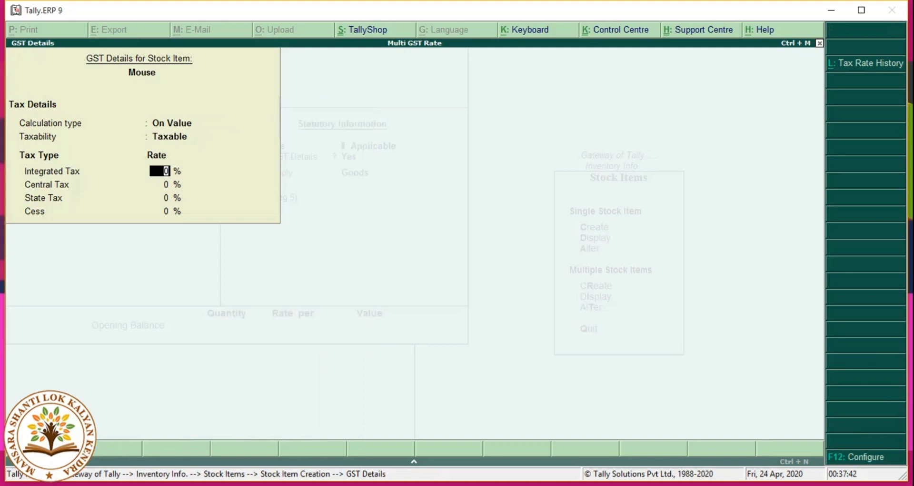
{"action": "type", "text": "5"}
{"action": "key", "text": "Return"}
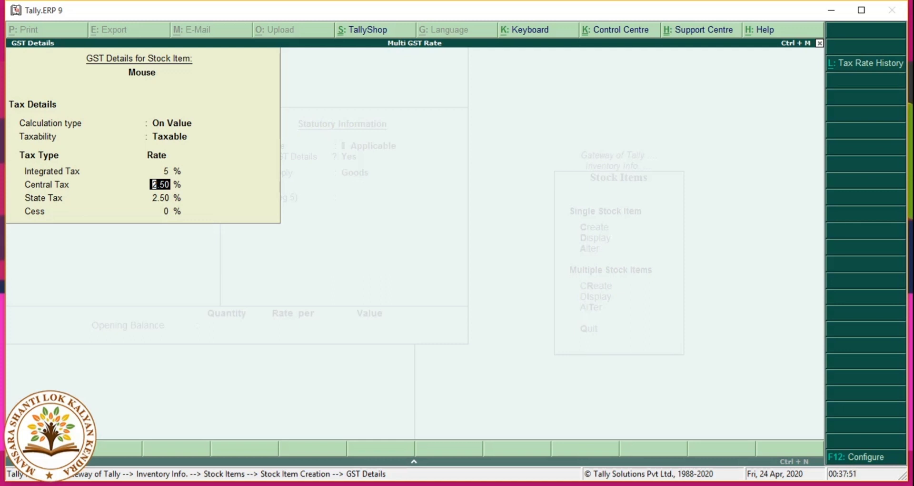
{"action": "key", "text": "Return"}
{"action": "key", "text": "Return"}
{"action": "key", "text": "Return"}
{"action": "key", "text": "Return"}
{"action": "key", "text": "Return"}
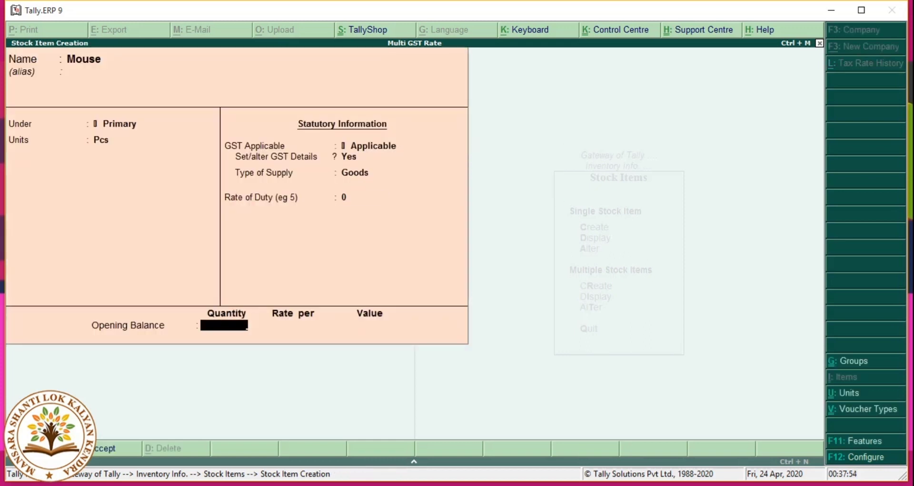
{"action": "key", "text": "Return"}
{"action": "key", "text": "Return"}
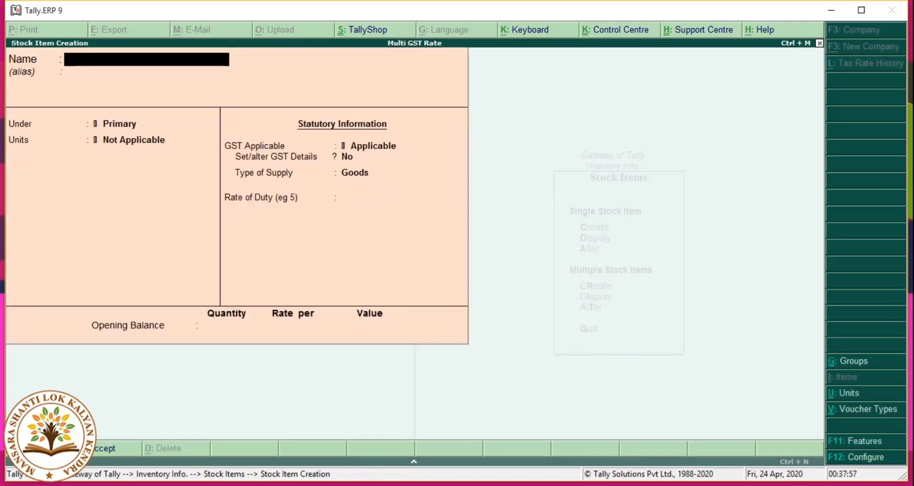
Step: Create stock item Keyboard under Primary with Pcs as its unit
{"action": "type", "text": "Keyboard"}
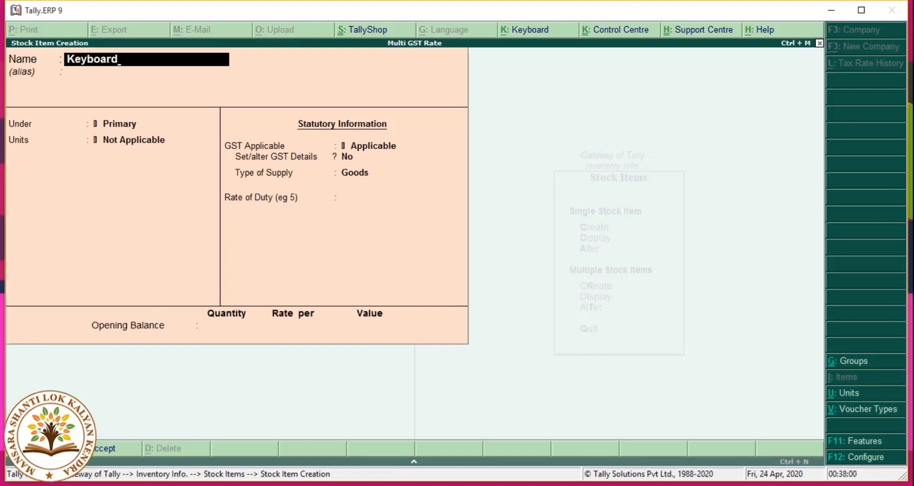
{"action": "key", "text": "Return"}
{"action": "key", "text": "Return"}
{"action": "key", "text": "Return"}
{"action": "key", "text": "Down"}
{"action": "key", "text": "Return"}
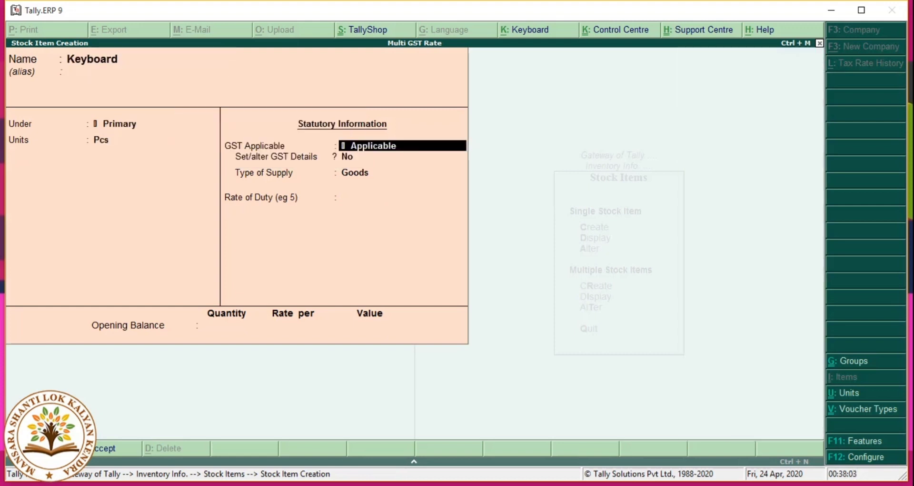
{"action": "key", "text": "Return"}
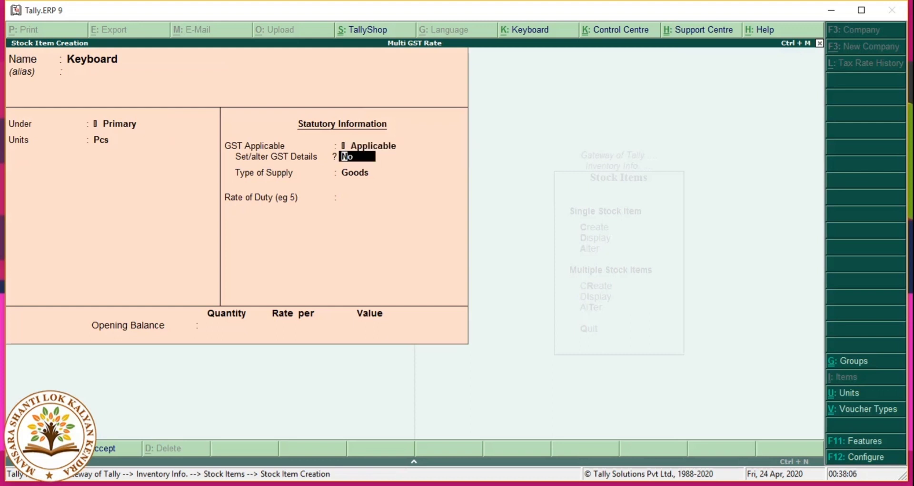
Step: Make Keyboard taxable On Value at 12% integrated tax (6% central, 6% state)
{"action": "type", "text": "y"}
{"action": "key", "text": "Return"}
{"action": "key", "text": "Return"}
{"action": "key", "text": "Down"}
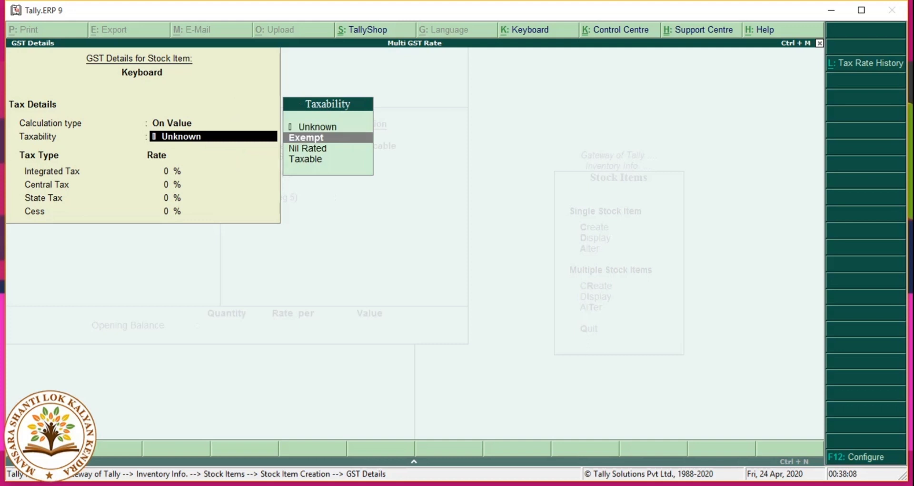
{"action": "key", "text": "Down"}
{"action": "key", "text": "Down"}
{"action": "key", "text": "Return"}
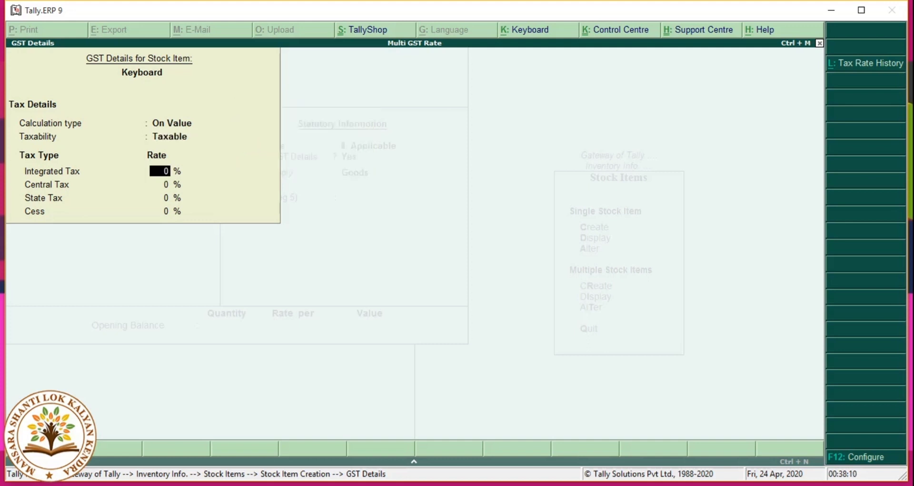
{"action": "type", "text": "12"}
{"action": "key", "text": "Return"}
{"action": "key", "text": "Return"}
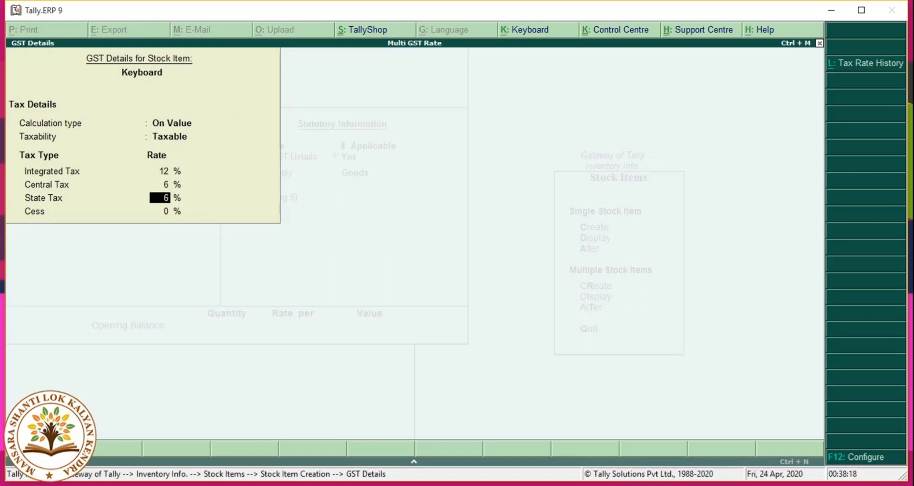
{"action": "key", "text": "Return"}
{"action": "key", "text": "Return"}
{"action": "key", "text": "Return"}
{"action": "key", "text": "Return"}
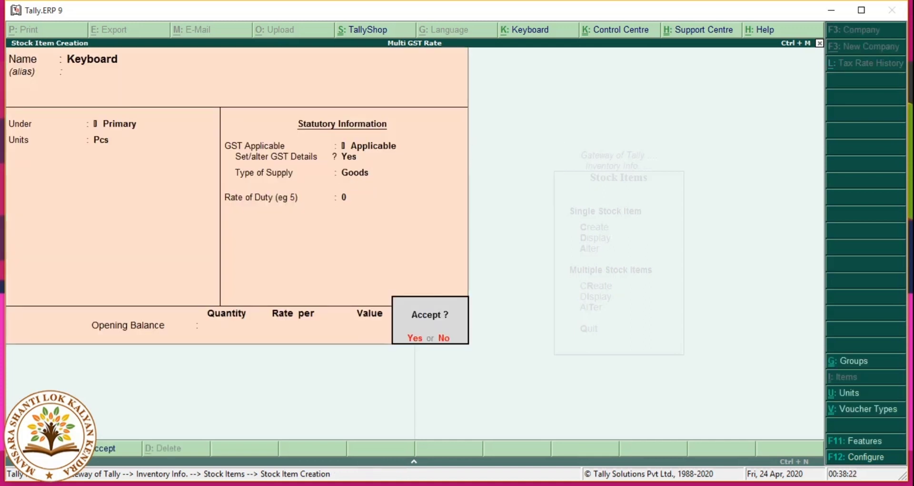
{"action": "key", "text": "Return"}
Step: Create stock item Monitor under Primary with Pcs as its unit
{"action": "type", "text": "Mon"}
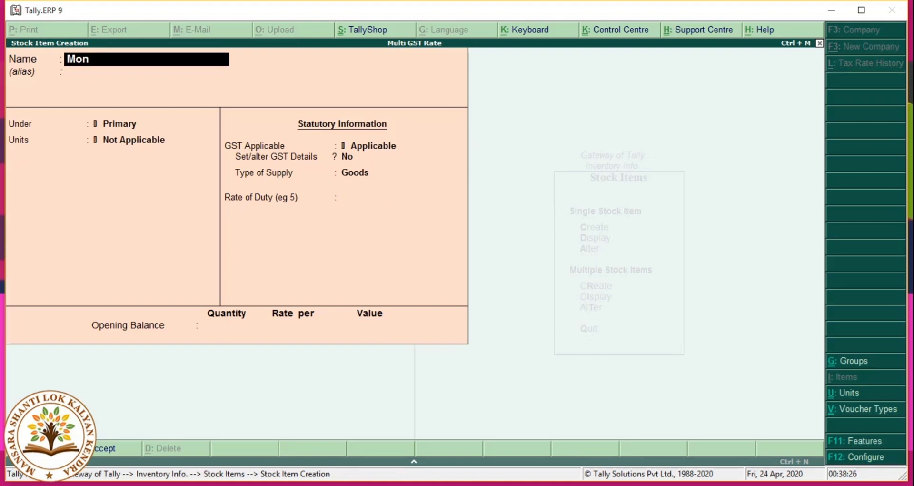
{"action": "type", "text": "itor"}
{"action": "key", "text": "Return"}
{"action": "key", "text": "Return"}
{"action": "key", "text": "Return"}
{"action": "key", "text": "Down"}
{"action": "key", "text": "Return"}
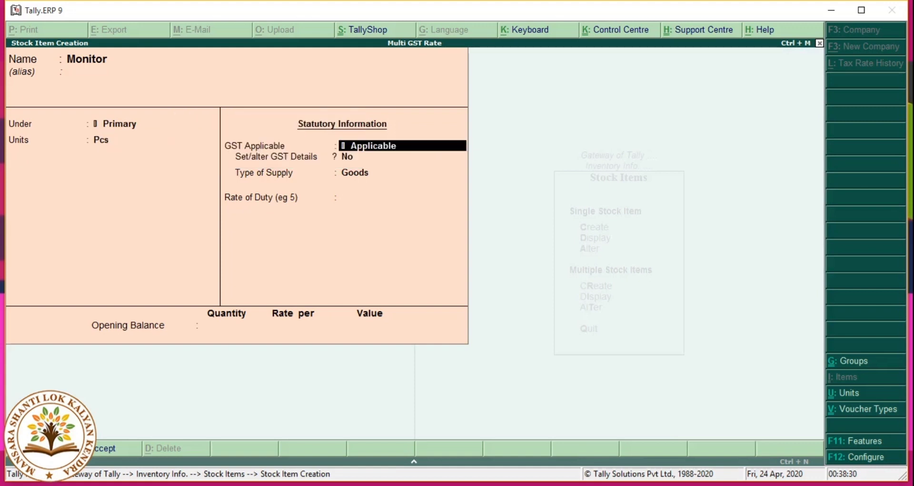
{"action": "key", "text": "Return"}
Step: Make Monitor taxable On Value at 18% integrated tax (9% central, 9% state)
{"action": "key", "text": "y"}
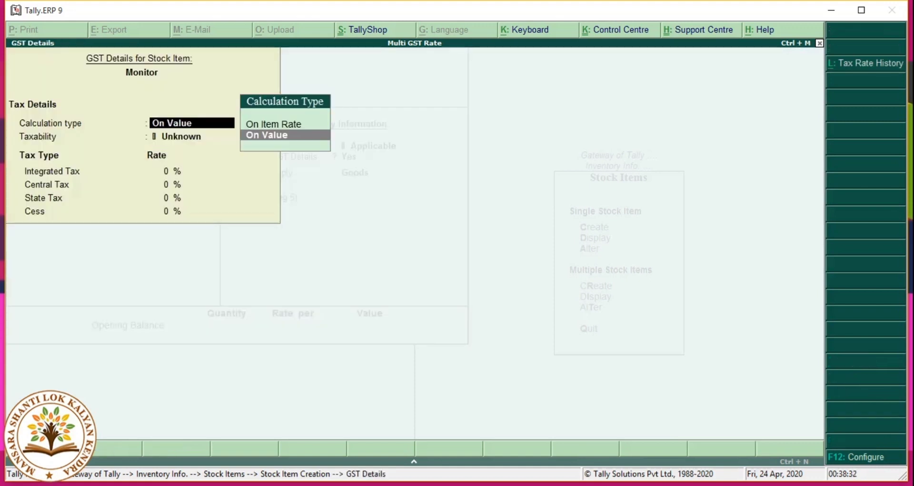
{"action": "key", "text": "Return"}
{"action": "key", "text": "Down"}
{"action": "key", "text": "Down"}
{"action": "key", "text": "Down"}
{"action": "key", "text": "Return"}
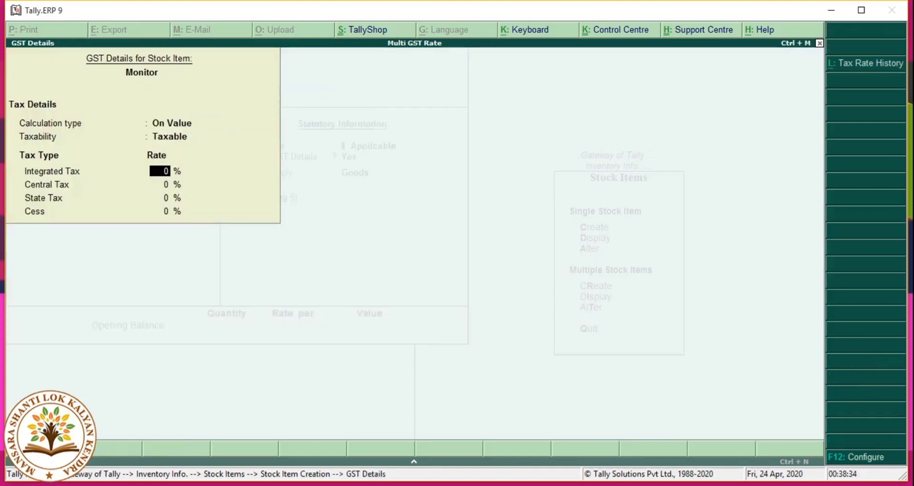
{"action": "type", "text": "18"}
{"action": "key", "text": "Return"}
{"action": "key", "text": "Return"}
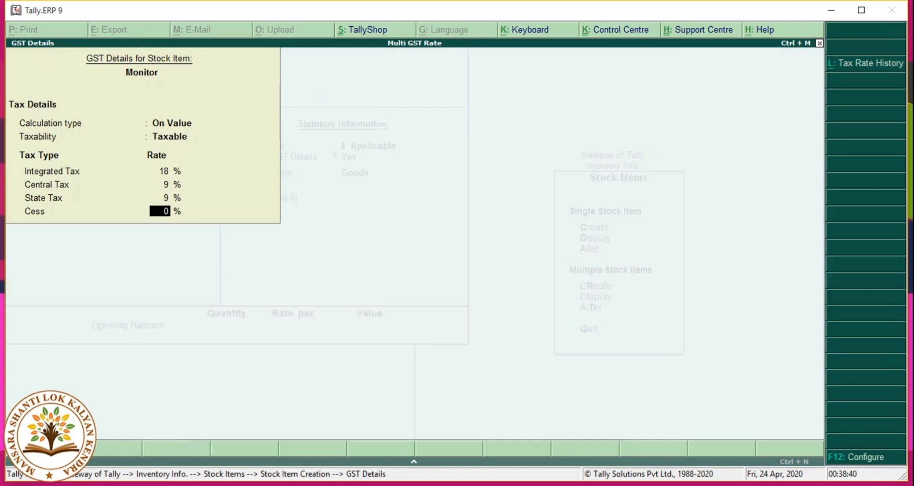
{"action": "key", "text": "Return"}
{"action": "key", "text": "Return"}
{"action": "key", "text": "Return"}
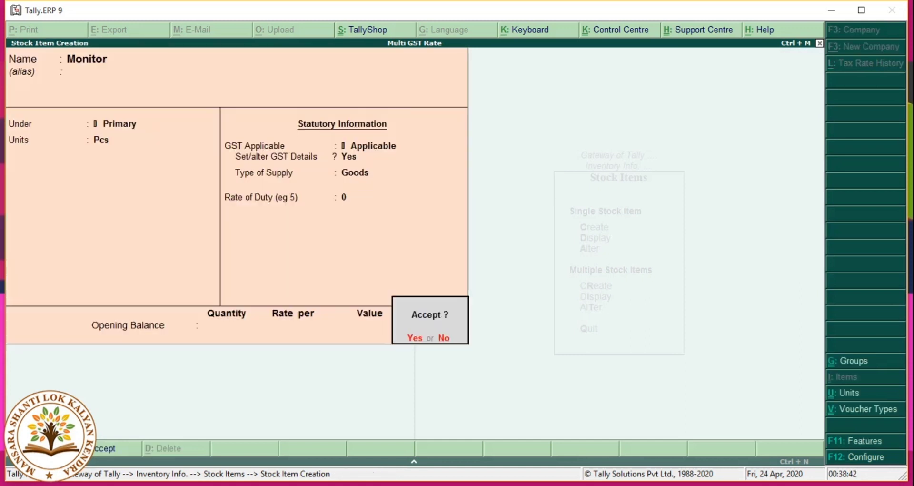
{"action": "key", "text": "Return"}
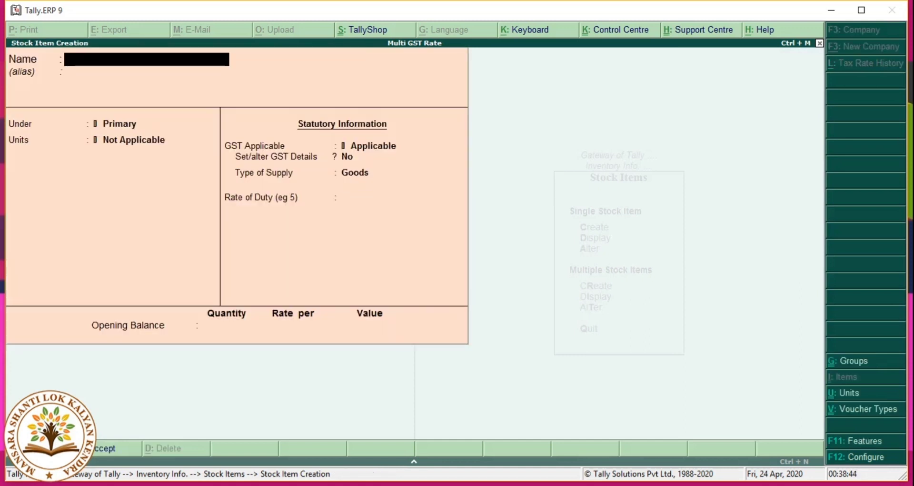
Step: Create stock item Headphone under Primary in Pcs, Taxable, with 28% integrated tax
{"action": "type", "text": "Hea"}
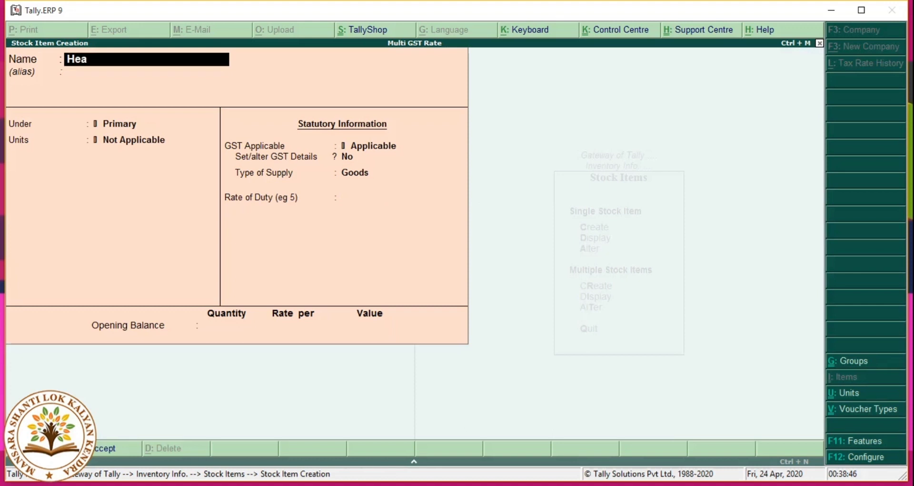
{"action": "type", "text": "dphone"}
{"action": "key", "text": "Return"}
{"action": "key", "text": "Return"}
{"action": "key", "text": "Return"}
{"action": "key", "text": "Down"}
{"action": "key", "text": "Return"}
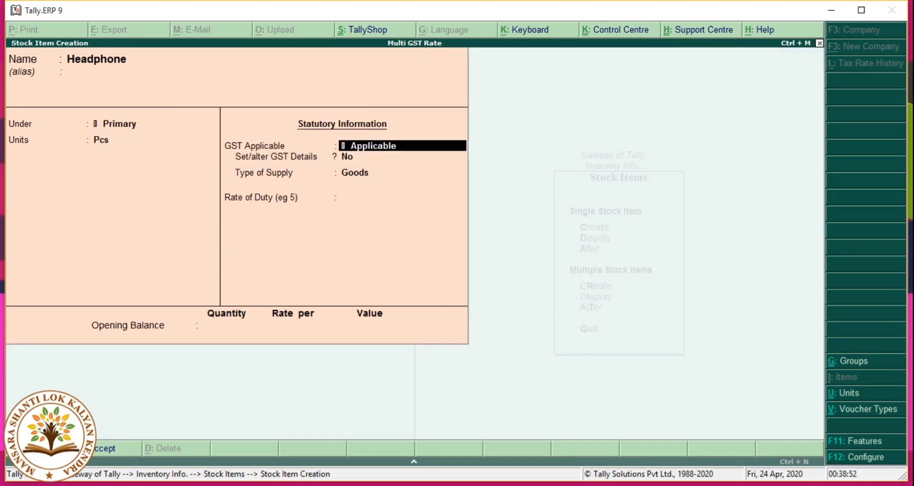
{"action": "key", "text": "Return"}
{"action": "key", "text": "y"}
{"action": "key", "text": "Return"}
{"action": "key", "text": "Return"}
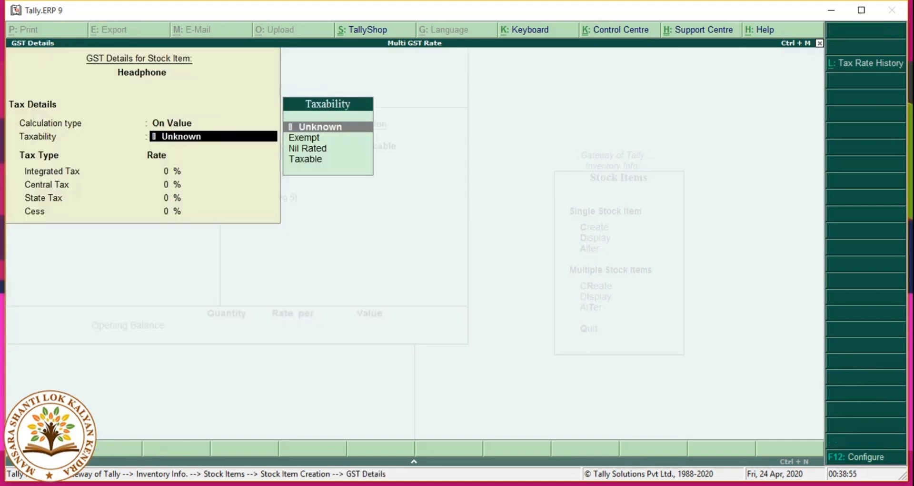
{"action": "key", "text": "Down"}
{"action": "key", "text": "Down"}
{"action": "key", "text": "Down"}
{"action": "key", "text": "Return"}
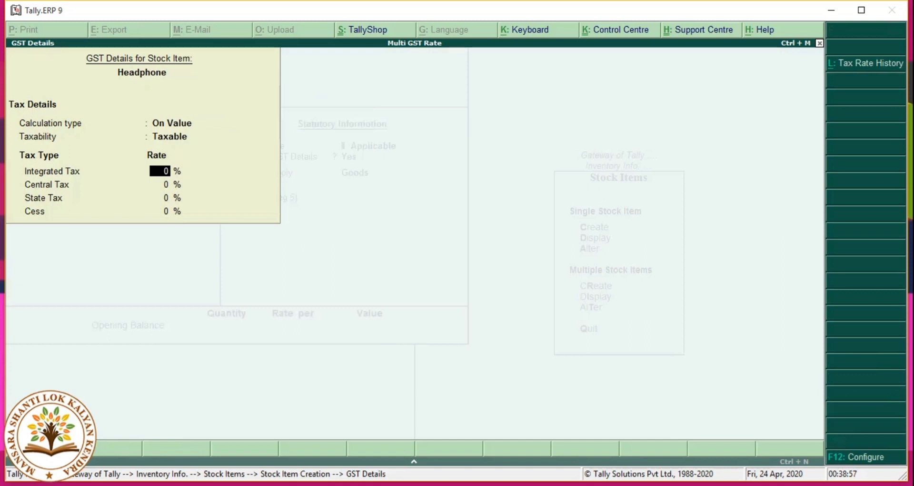
{"action": "type", "text": "28"}
{"action": "key", "text": "Return"}
{"action": "key", "text": "Return"}
{"action": "key", "text": "Return"}
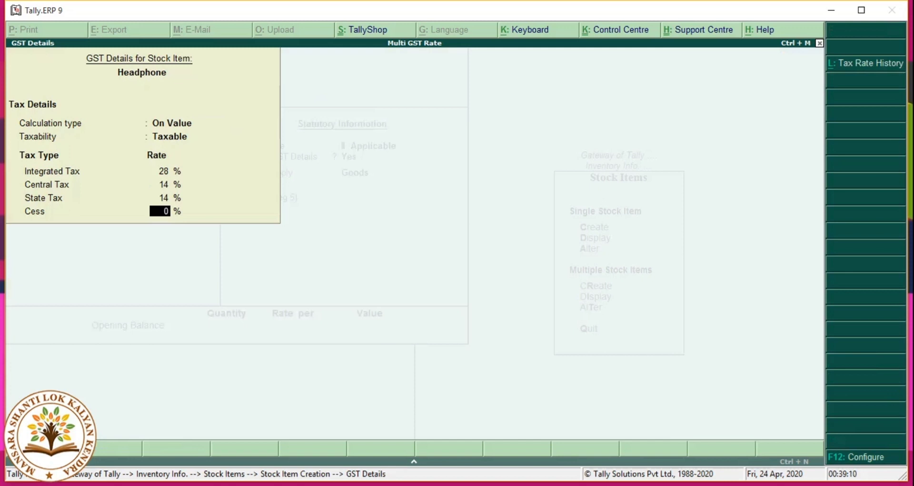
Step: Review the F12 GST configuration without changes and save the Headphone item
{"action": "key", "text": "F12"}
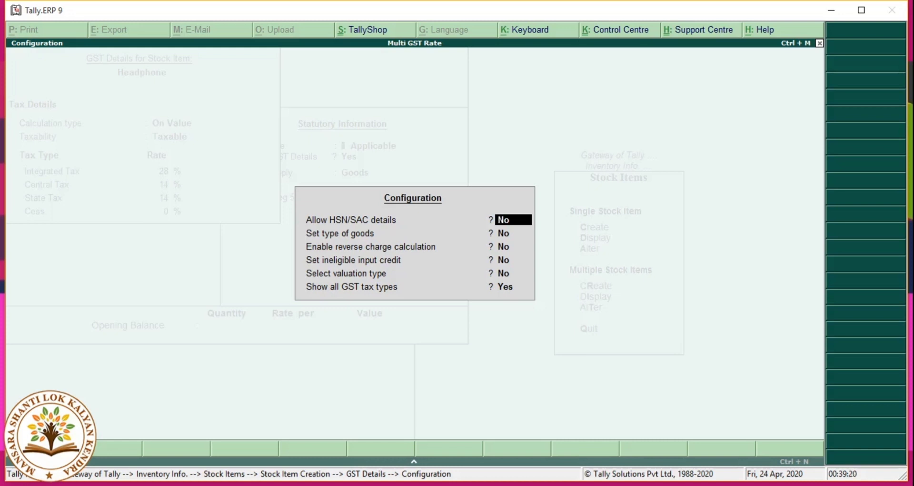
{"action": "type", "text": "y"}
{"action": "key", "text": "BackSpace"}
{"action": "key", "text": "Escape"}
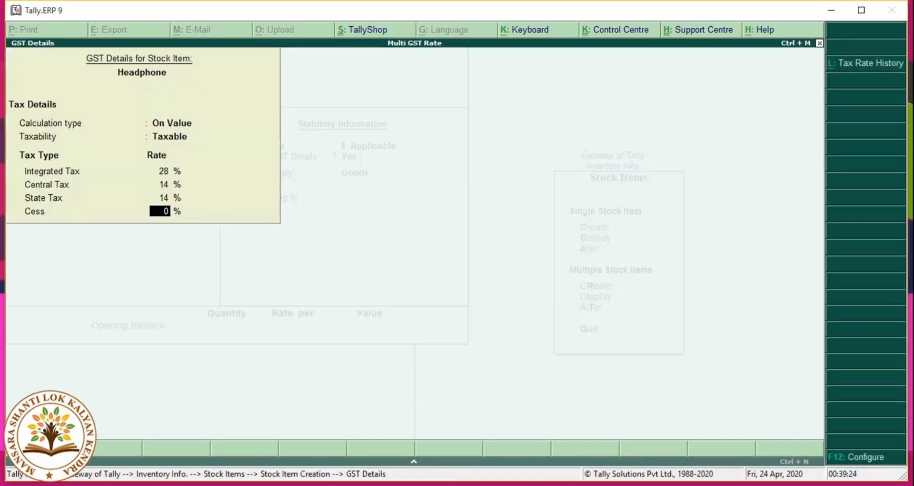
{"action": "key", "text": "Return"}
{"action": "key", "text": "Return"}
{"action": "key", "text": "Return"}
{"action": "key", "text": "Return"}
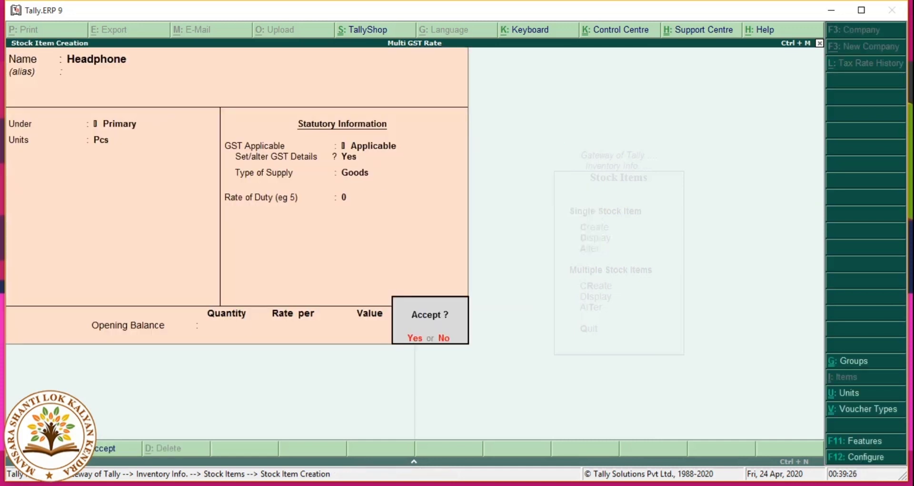
{"action": "key", "text": "Return"}
{"action": "key", "text": "Escape"}
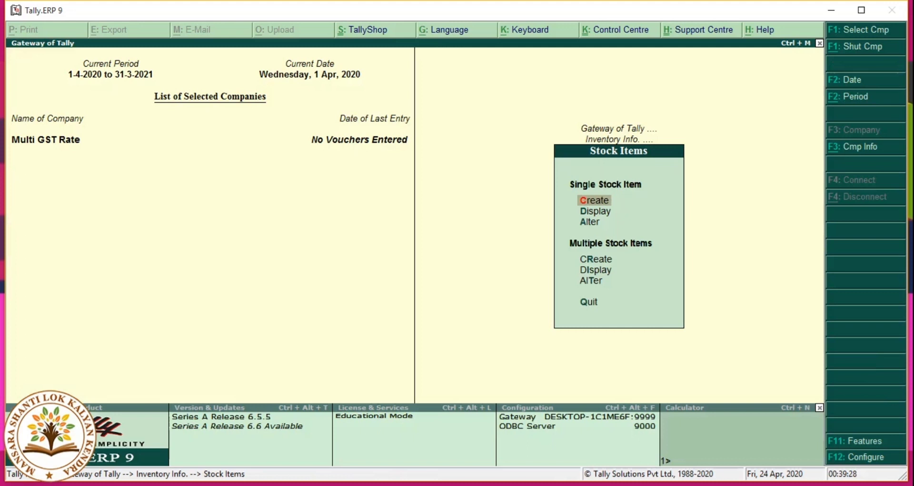
Step: Return to Gateway of Tally and start accounting voucher creation
{"action": "key", "text": "Escape"}
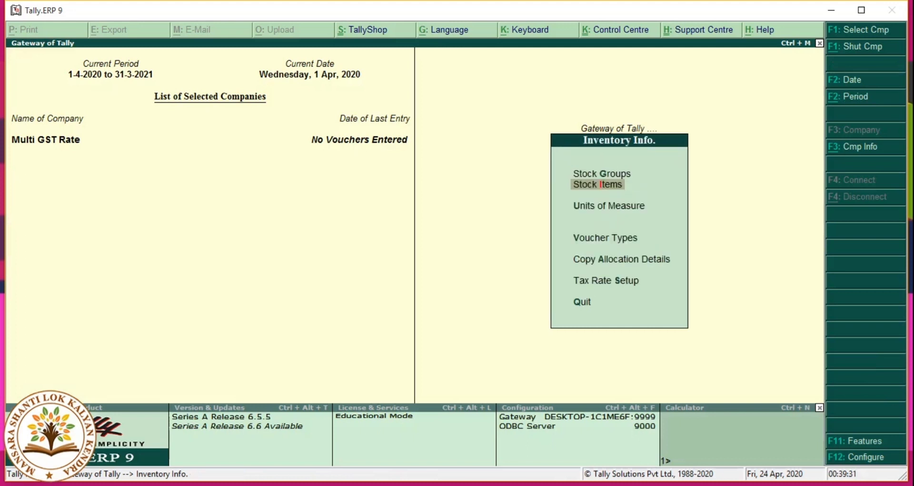
{"action": "key", "text": "Escape"}
{"action": "key", "text": "Down"}
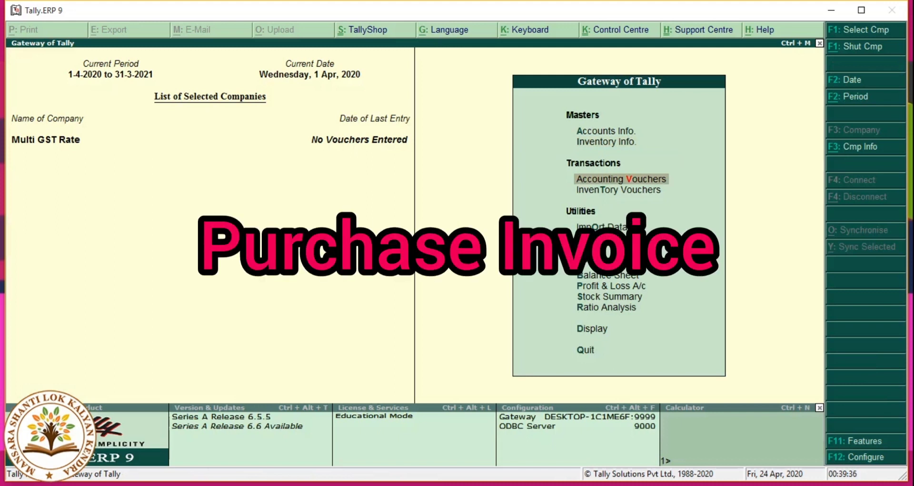
{"action": "key", "text": "Return"}
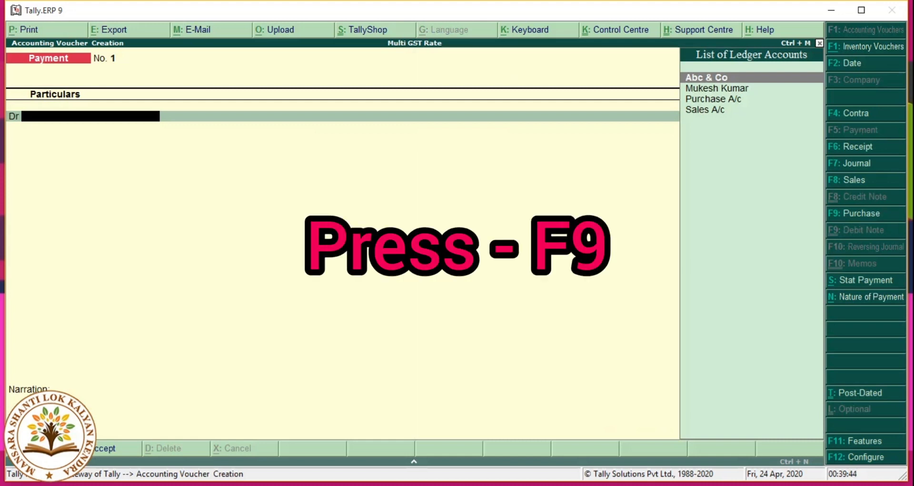
Step: Switch to a Purchase voucher (F9) and bring up its F12 invoice configuration
{"action": "key", "text": "F9"}
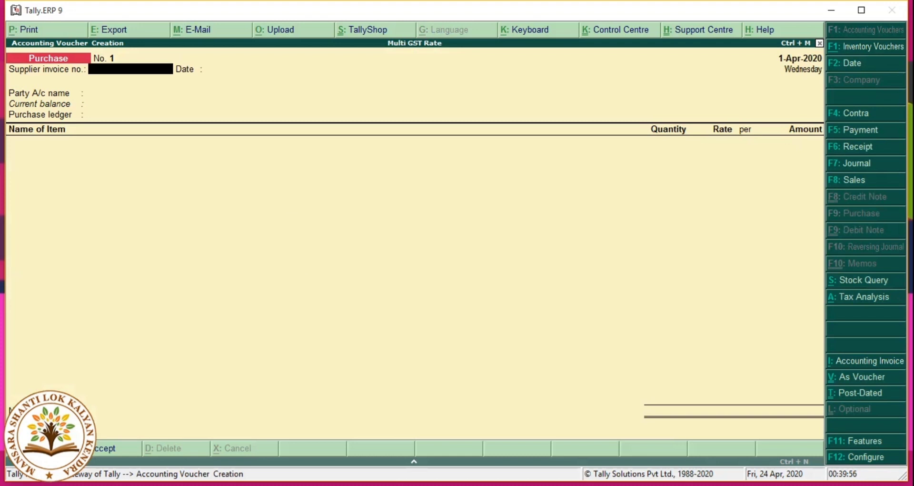
{"action": "key", "text": "F12"}
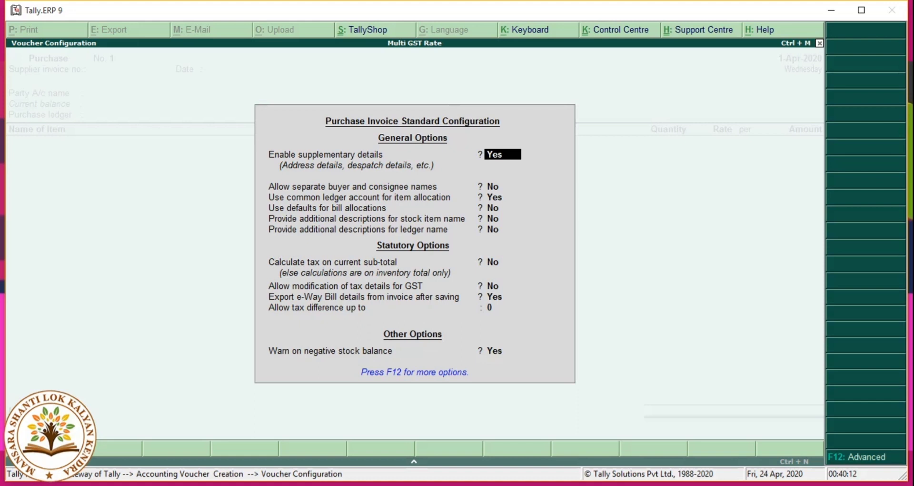
Step: Turn off common ledger item allocation and enter supplier invoice number 'Bill - 003'
{"action": "key", "text": "Return"}
{"action": "key", "text": "Return"}
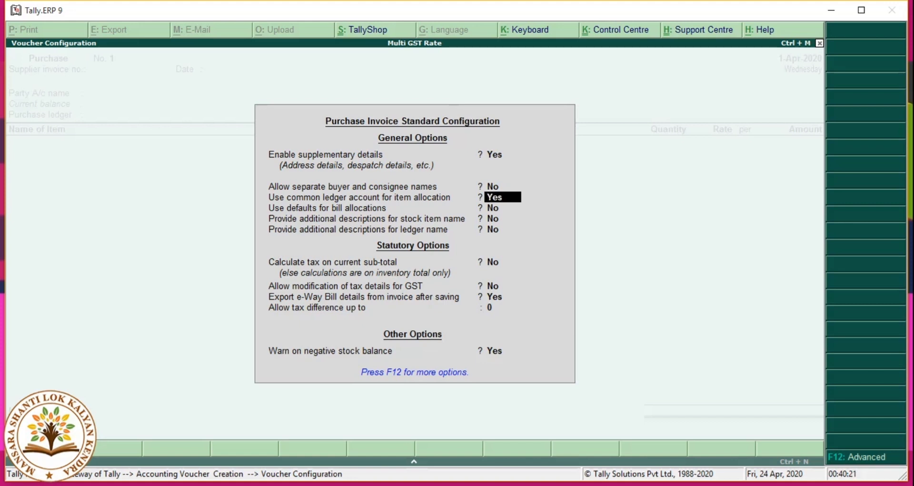
{"action": "type", "text": "n"}
{"action": "key", "text": "Return"}
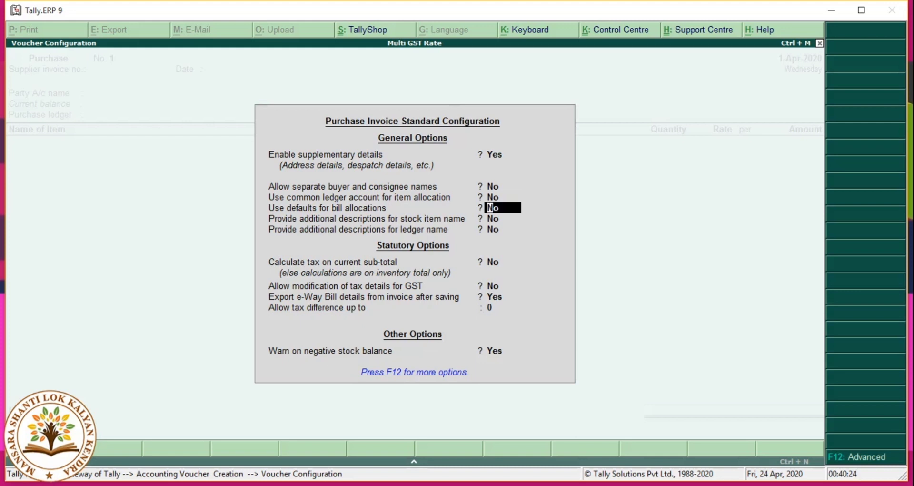
{"action": "key", "text": "ctrl+a"}
{"action": "type", "text": "Bill - 003"}
{"action": "key", "text": "Return"}
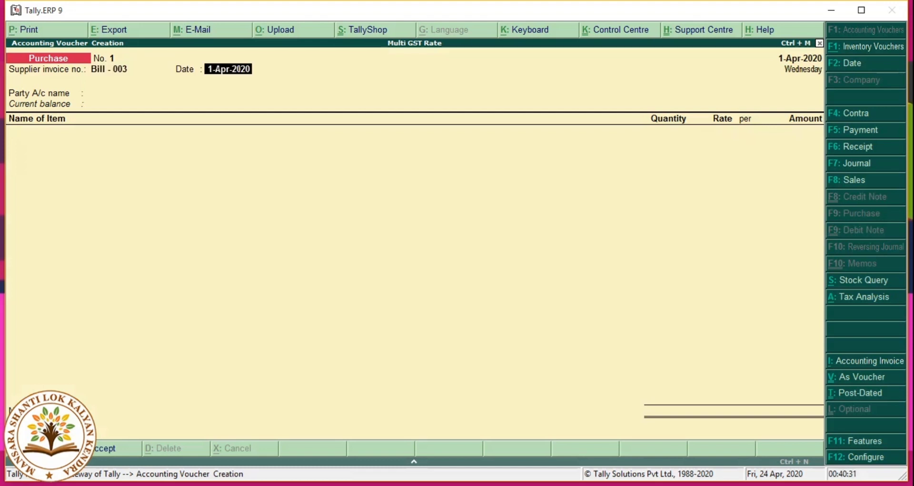
Step: Keep the 1-Apr-2020 date and select Abc & Co as the supplier party
{"action": "key", "text": "Return"}
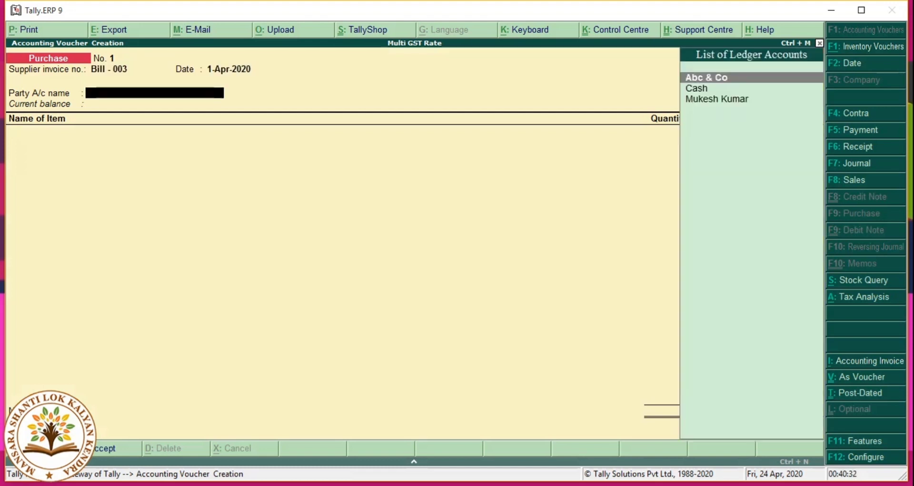
{"action": "key", "text": "Return"}
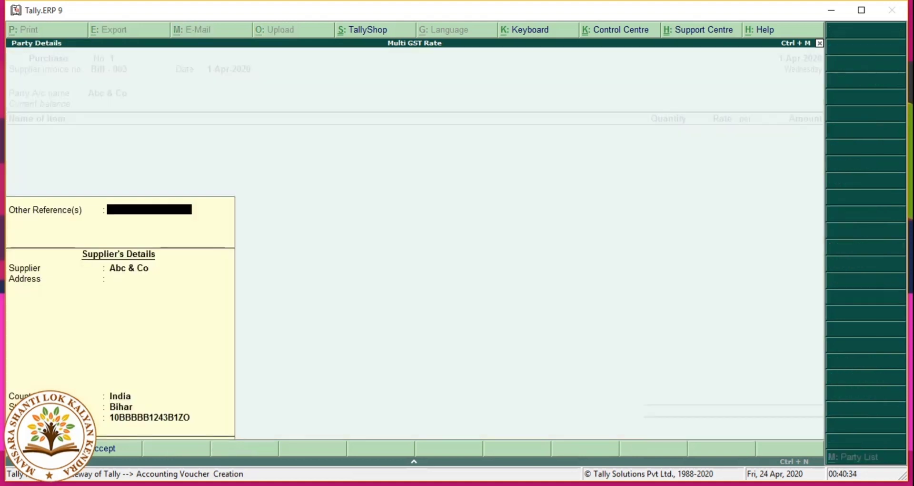
{"action": "key", "text": "Return"}
{"action": "key", "text": "Return"}
{"action": "key", "text": "Return"}
{"action": "key", "text": "Return"}
{"action": "key", "text": "Return"}
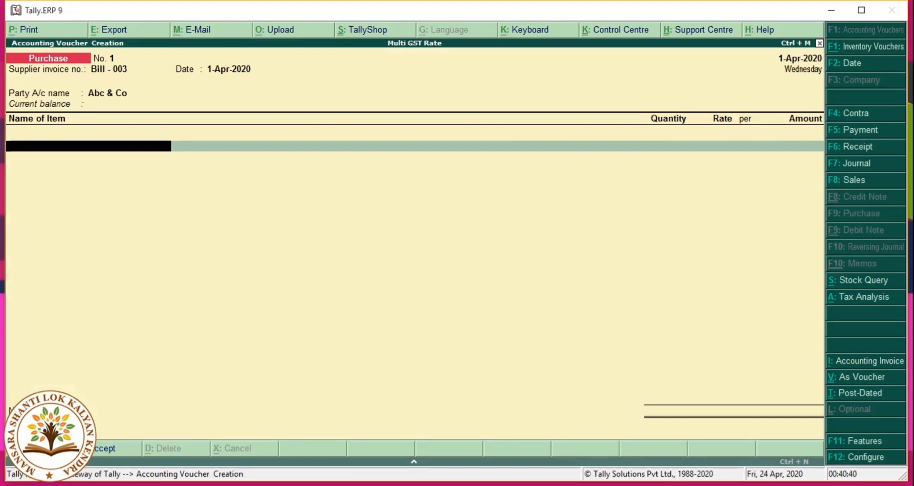
Step: Add Mouse, 100 Pcs at 150.00, allocated to Purchase A/c
{"action": "type", "text": "Mo"}
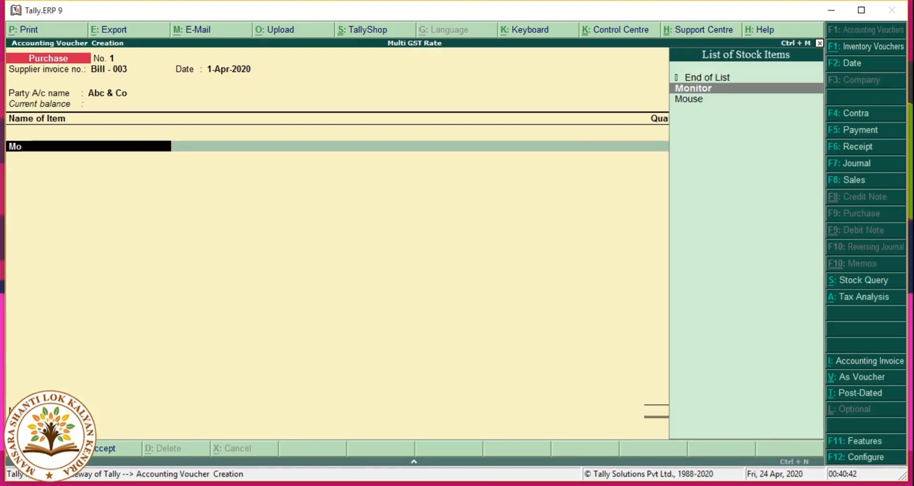
{"action": "key", "text": "Down"}
{"action": "key", "text": "Return"}
{"action": "type", "text": "100"}
{"action": "key", "text": "Return"}
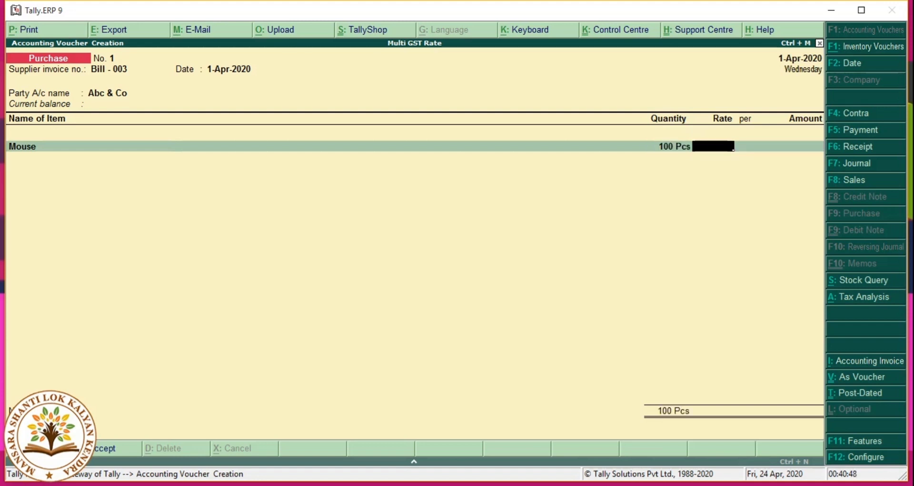
{"action": "type", "text": "150"}
{"action": "key", "text": "Return"}
{"action": "key", "text": "Return"}
{"action": "key", "text": "Return"}
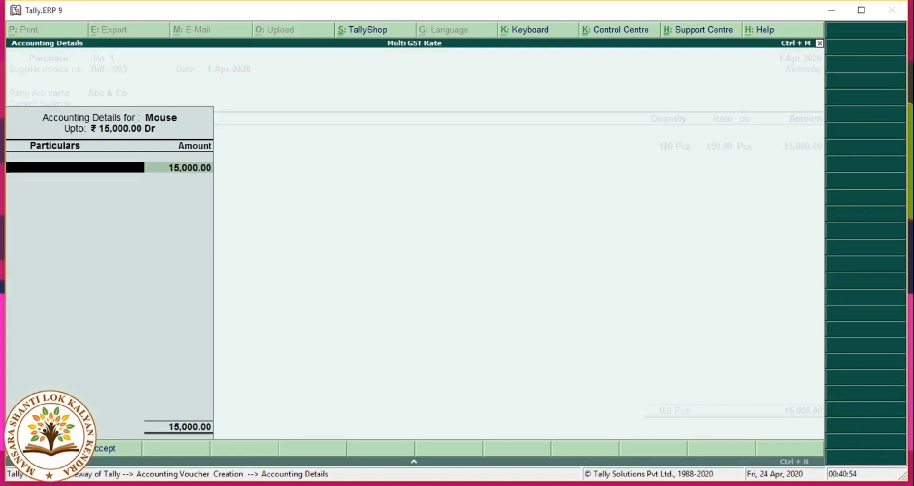
{"action": "type", "text": "P"}
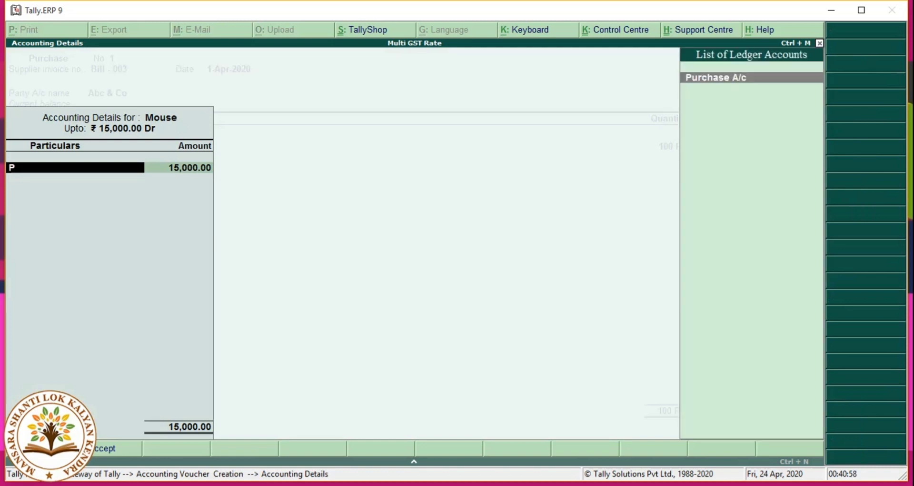
{"action": "key", "text": "Return"}
{"action": "key", "text": "Return"}
{"action": "key", "text": "Return"}
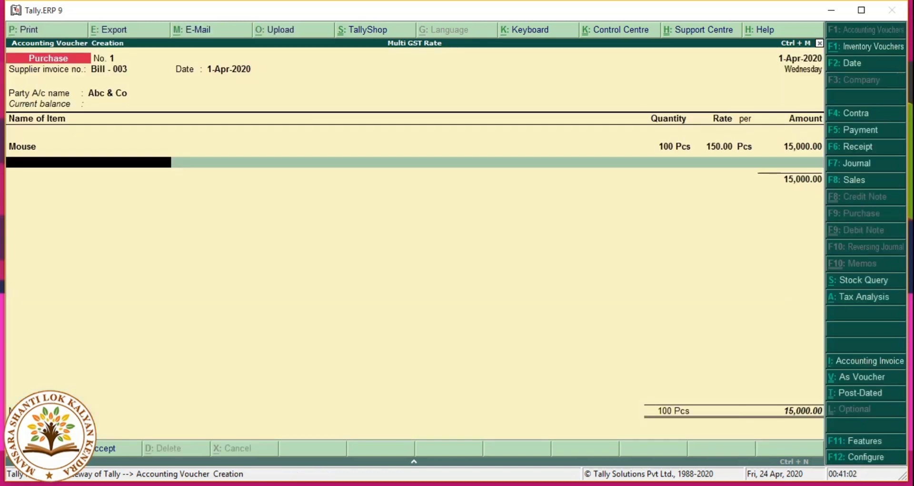
{"action": "type", "text": "Mo"}
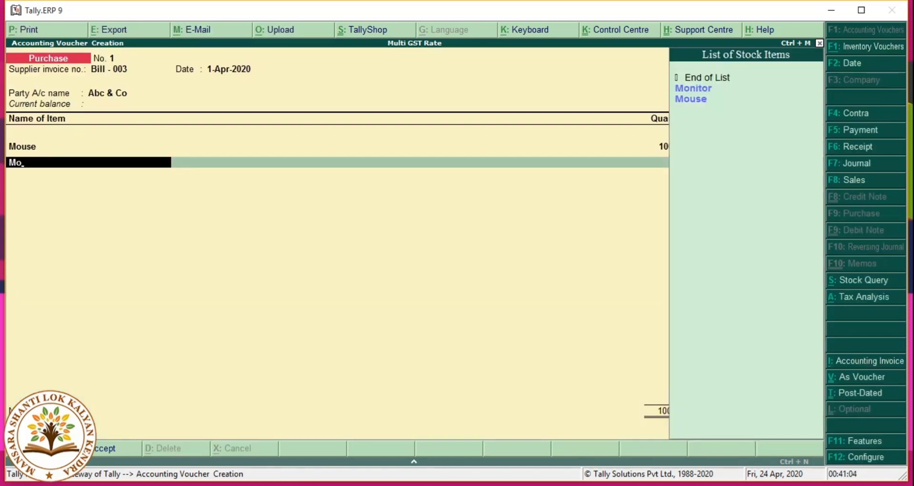
Step: Add Monitor, 100 Pcs at 4,000.00, allocated to Purchase A/c
{"action": "key", "text": "Return"}
{"action": "type", "text": "100"}
{"action": "key", "text": "Return"}
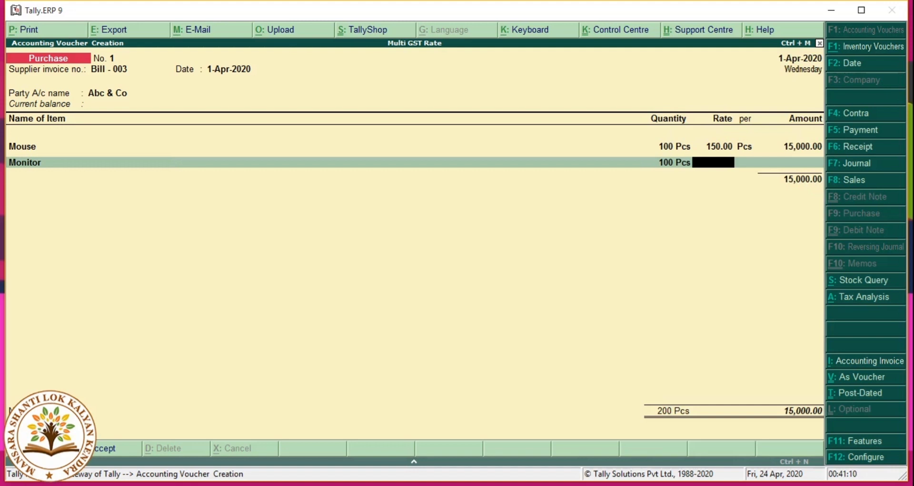
{"action": "type", "text": "4000"}
{"action": "key", "text": "Return"}
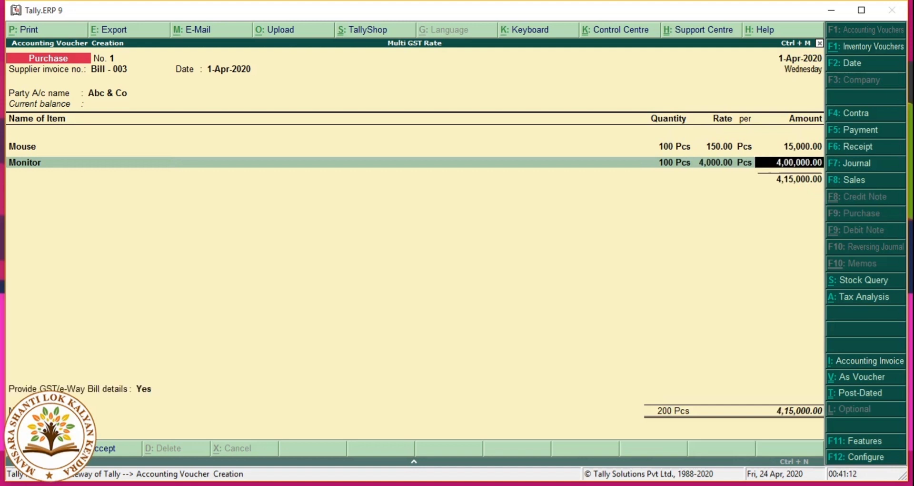
{"action": "key", "text": "Return"}
{"action": "type", "text": "P"}
{"action": "key", "text": "Return"}
{"action": "key", "text": "Return"}
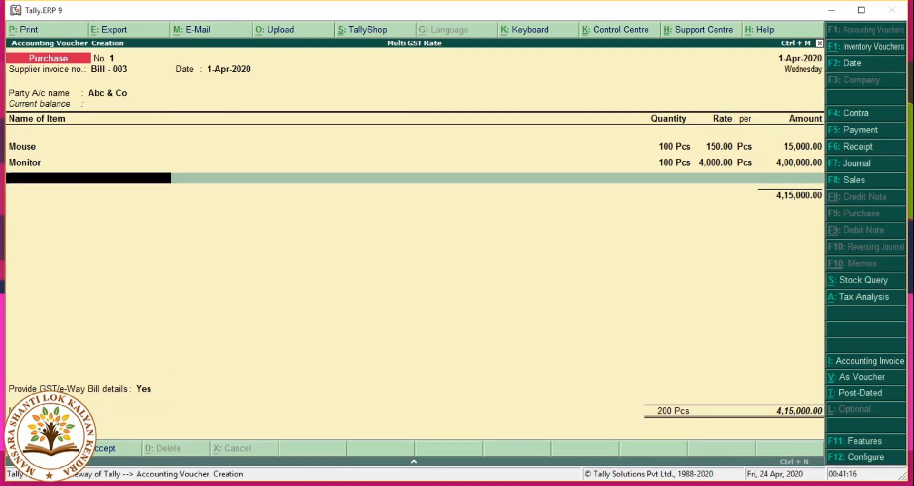
Step: Add Keyboard, 100 Pcs at 350.00, allocated to Purchase A/c
{"action": "type", "text": "K"}
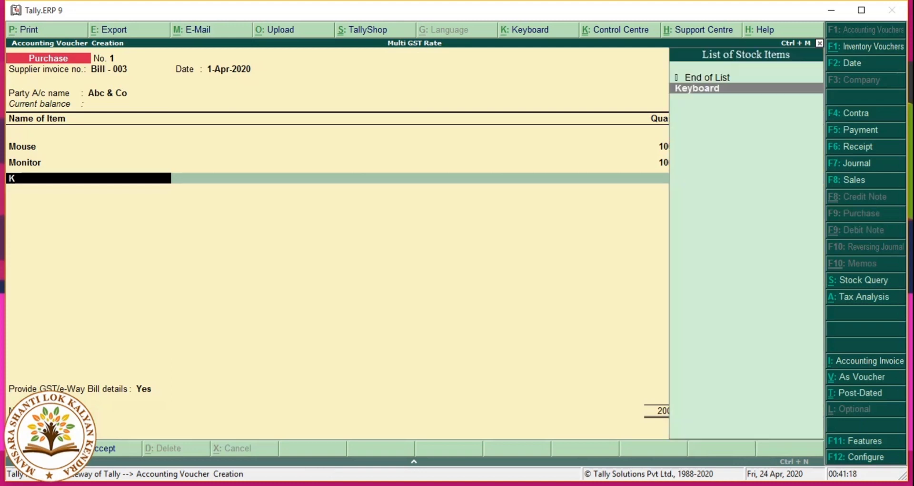
{"action": "type", "text": "e"}
{"action": "key", "text": "Return"}
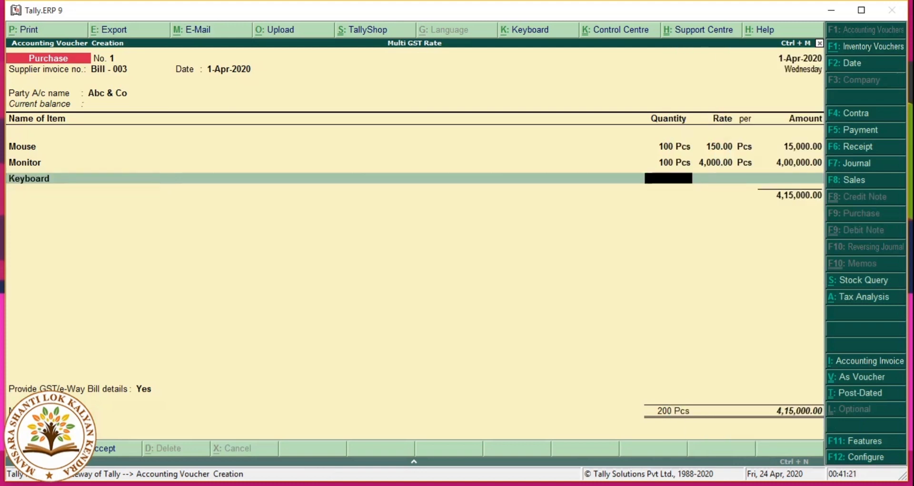
{"action": "type", "text": "100"}
{"action": "key", "text": "Return"}
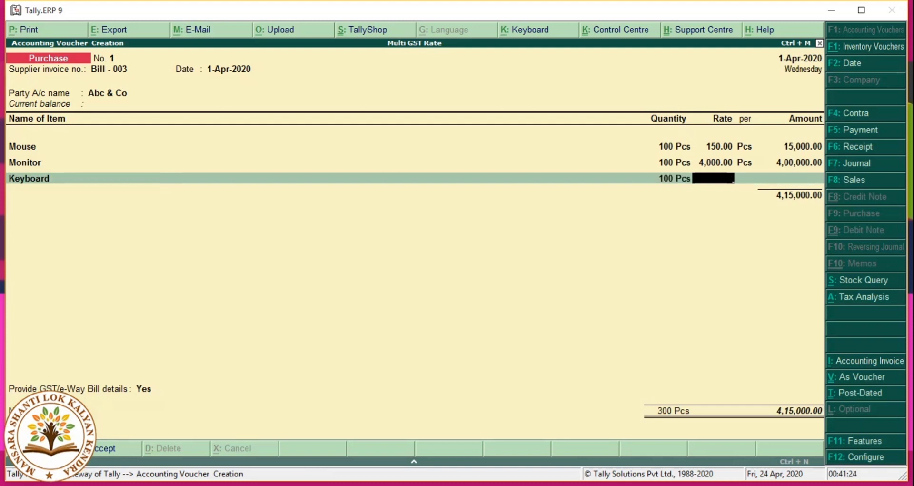
{"action": "type", "text": "350"}
{"action": "key", "text": "Return"}
{"action": "key", "text": "Return"}
{"action": "key", "text": "Return"}
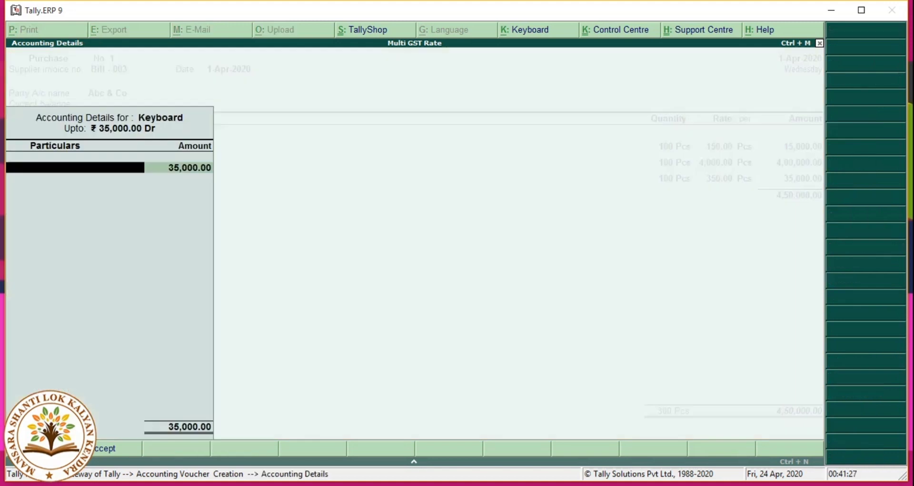
{"action": "type", "text": "P"}
{"action": "key", "text": "Return"}
{"action": "key", "text": "Return"}
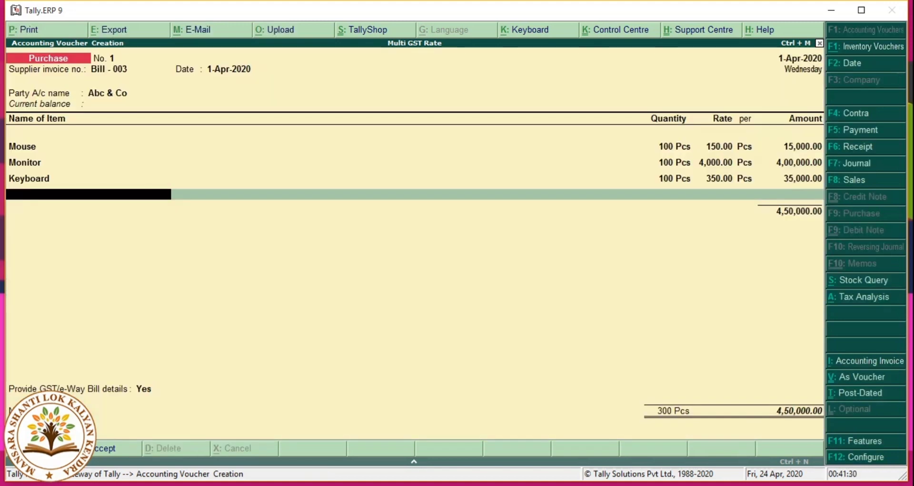
Step: Add Headphone, 100 Pcs at 480.00 (48,000.00), allocated to Purchase A/c
{"action": "type", "text": "He"}
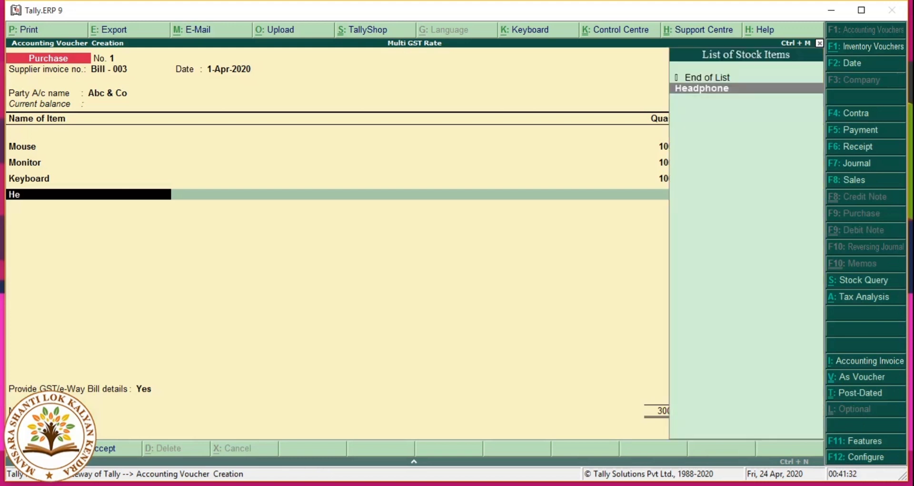
{"action": "key", "text": "Return"}
{"action": "type", "text": "100"}
{"action": "key", "text": "Return"}
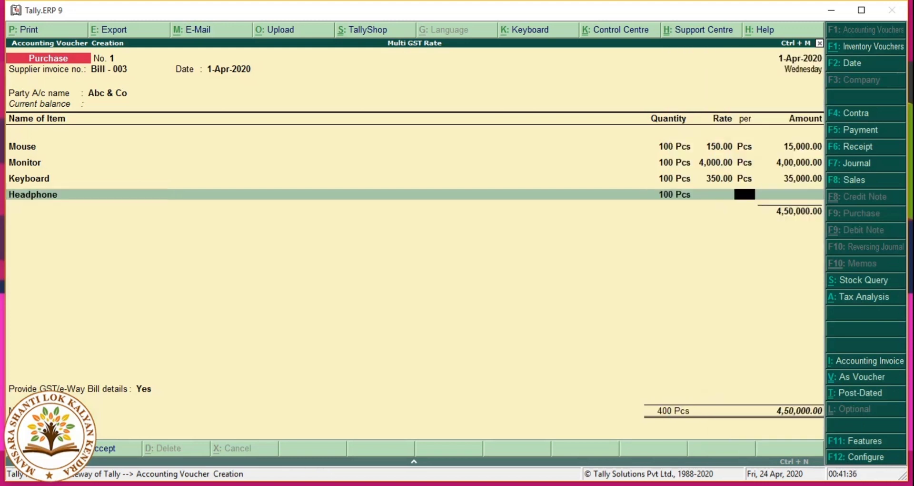
{"action": "key", "text": "BackSpace"}
{"action": "type", "text": "480"}
{"action": "key", "text": "Return"}
{"action": "key", "text": "Return"}
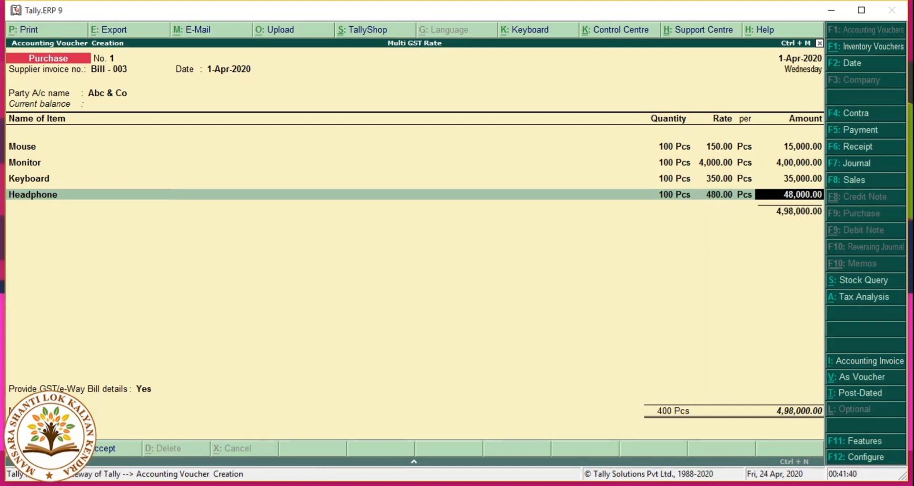
{"action": "key", "text": "Return"}
{"action": "type", "text": "P"}
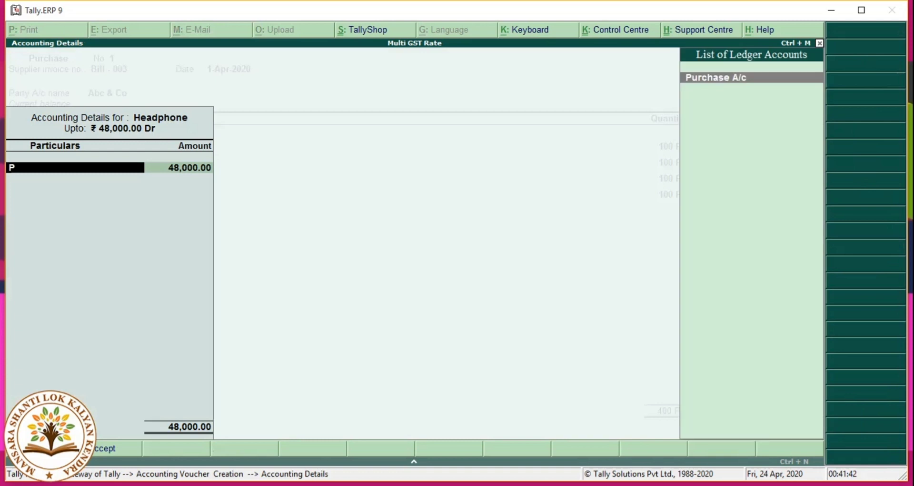
{"action": "key", "text": "Return"}
{"action": "key", "text": "Return"}
{"action": "key", "text": "Return"}
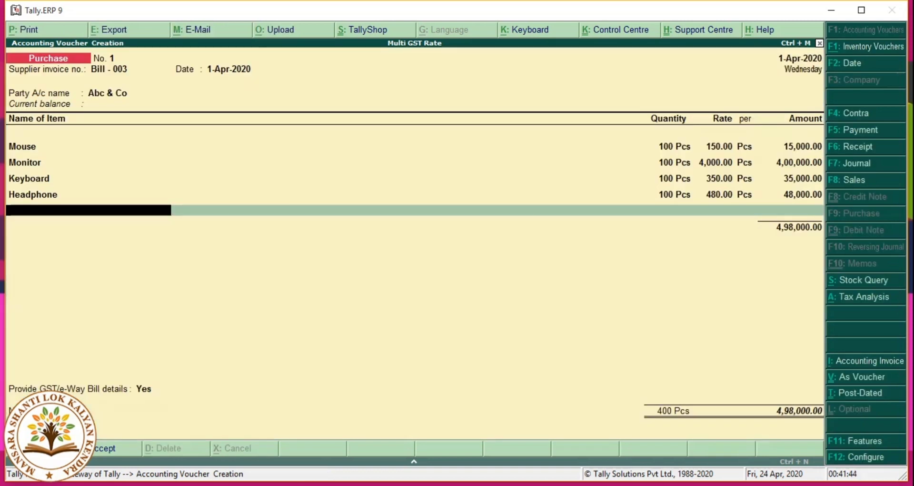
{"action": "key", "text": "Return"}
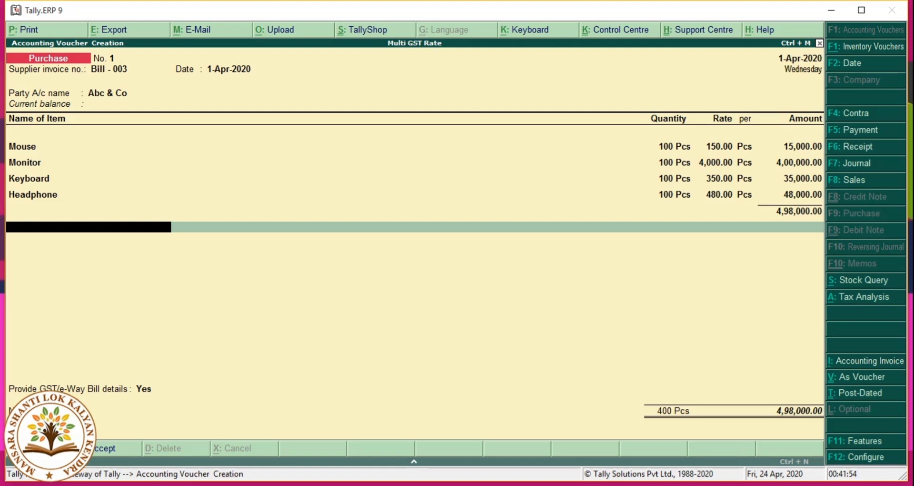
Step: Re-save Abc & Co's ledger with state Bihar and Regular registration, then begin a new ledger
{"action": "key", "text": "Up"}
{"action": "key", "text": "Up"}
{"action": "key", "text": "Up"}
{"action": "key", "text": "Up"}
{"action": "key", "text": "Up"}
{"action": "key", "text": "Up"}
{"action": "key", "text": "Up"}
{"action": "key", "text": "Up"}
{"action": "key", "text": "Up"}
{"action": "key", "text": "Up"}
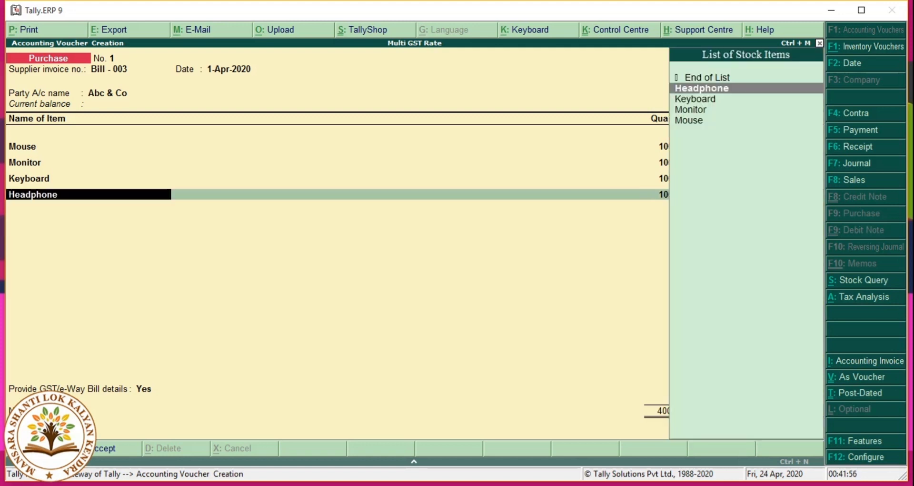
{"action": "key", "text": "Up"}
{"action": "key", "text": "Up"}
{"action": "key", "text": "Up"}
{"action": "key", "text": "Up"}
{"action": "key", "text": "Up"}
{"action": "key", "text": "Up"}
{"action": "key", "text": "Up"}
{"action": "key", "text": "Up"}
{"action": "key", "text": "Up"}
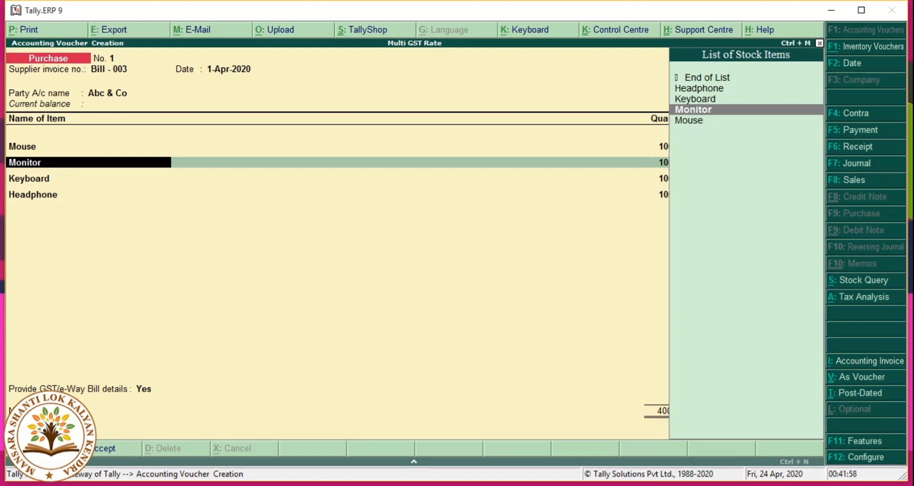
{"action": "key", "text": "Up"}
{"action": "key", "text": "Up"}
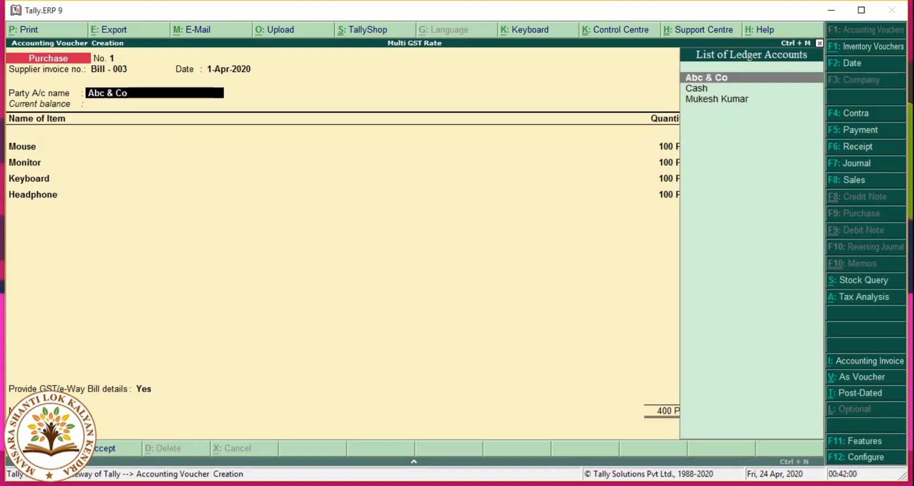
{"action": "key", "text": "ctrl+Return"}
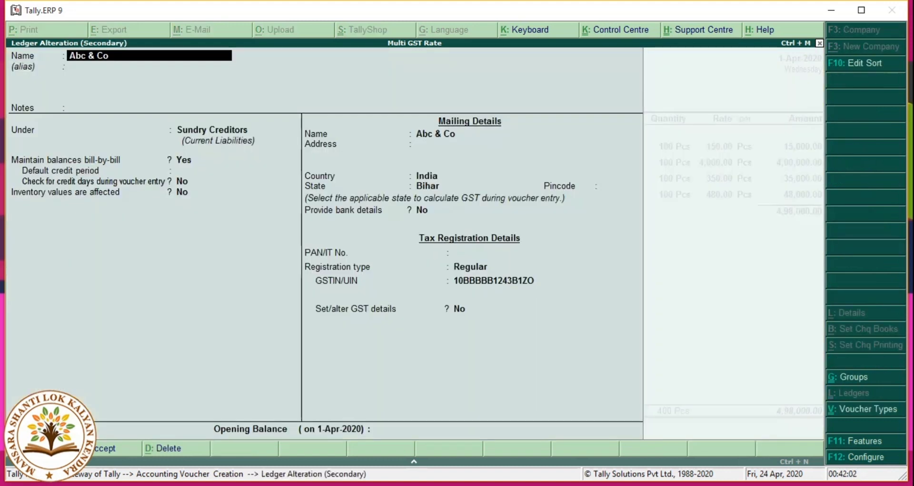
{"action": "key", "text": "Return"}
{"action": "key", "text": "Return"}
{"action": "key", "text": "Return"}
{"action": "key", "text": "Return"}
{"action": "key", "text": "Return"}
{"action": "key", "text": "Return"}
{"action": "key", "text": "Return"}
{"action": "key", "text": "Return"}
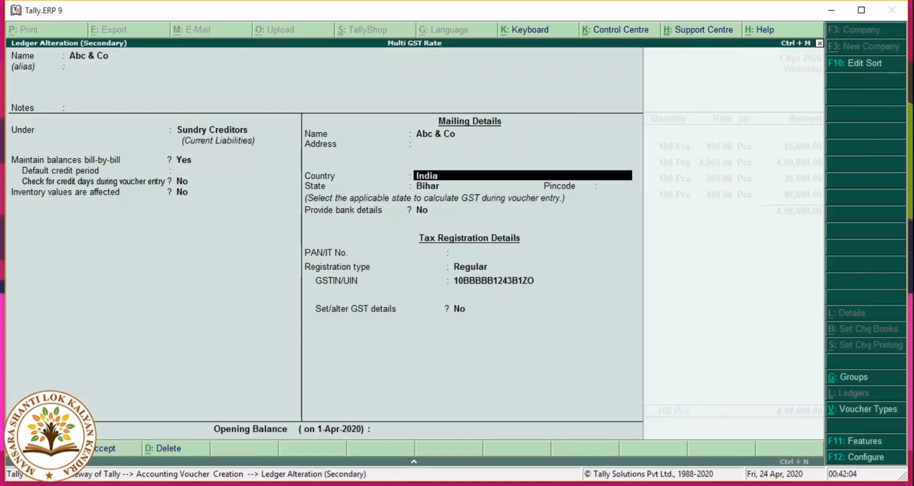
{"action": "key", "text": "Return"}
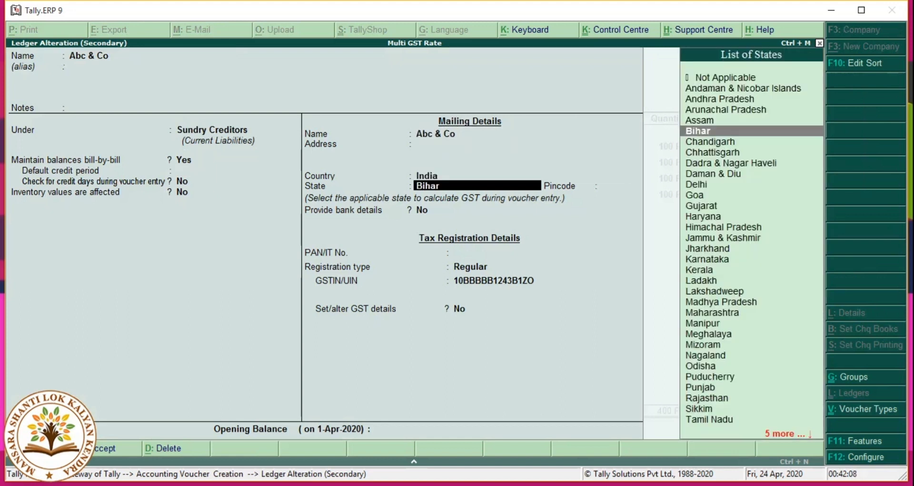
{"action": "key", "text": "Return"}
{"action": "key", "text": "Return"}
{"action": "key", "text": "Return"}
{"action": "key", "text": "Return"}
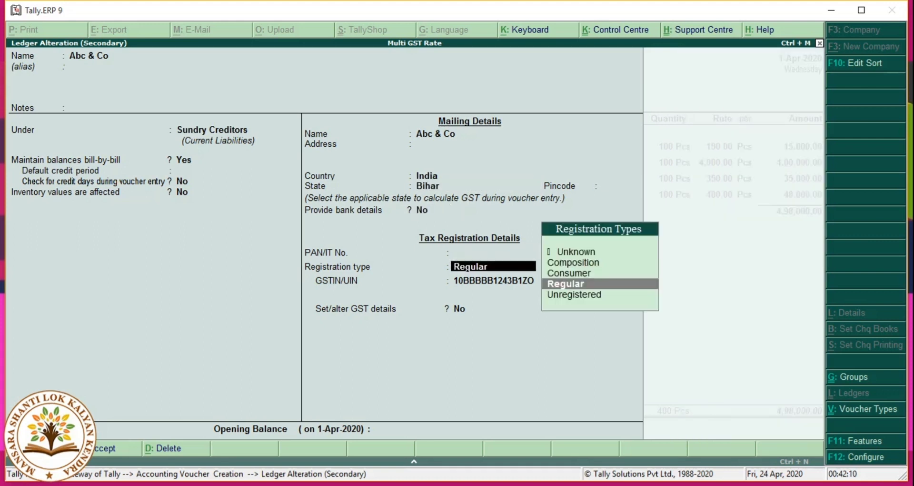
{"action": "key", "text": "Return"}
{"action": "key", "text": "Return"}
{"action": "key", "text": "Return"}
{"action": "key", "text": "Return"}
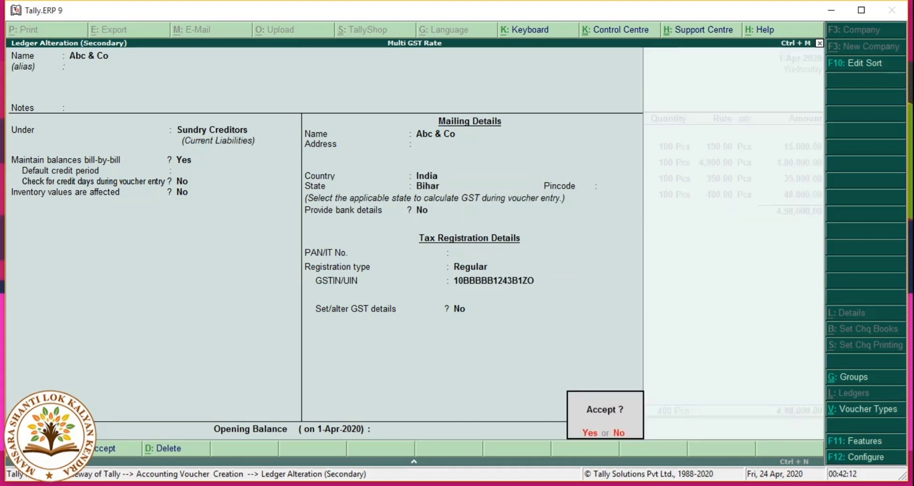
{"action": "key", "text": "Return"}
{"action": "key", "text": "Return"}
{"action": "key", "text": "Return"}
{"action": "key", "text": "Return"}
{"action": "key", "text": "Return"}
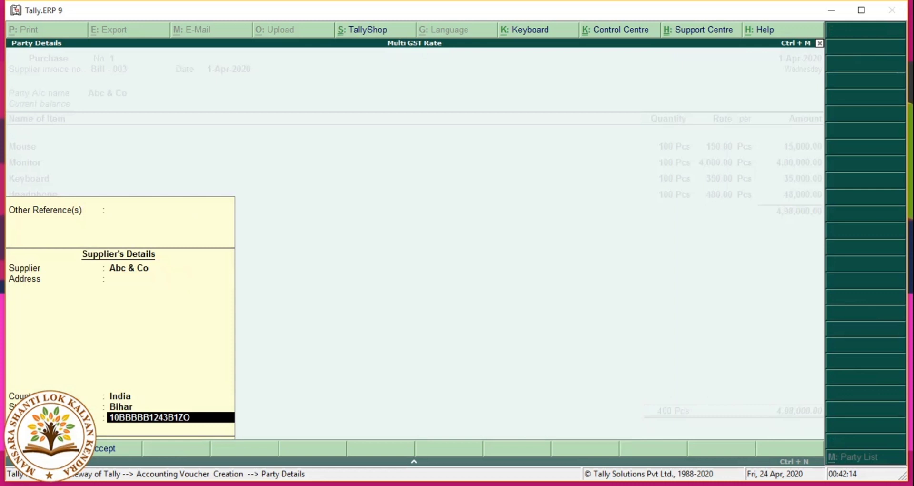
{"action": "key", "text": "Return"}
{"action": "key", "text": "Return"}
{"action": "key", "text": "Return"}
{"action": "key", "text": "Return"}
{"action": "key", "text": "Return"}
{"action": "key", "text": "Return"}
{"action": "key", "text": "Return"}
{"action": "key", "text": "Return"}
{"action": "key", "text": "Return"}
{"action": "key", "text": "Return"}
{"action": "key", "text": "Return"}
{"action": "key", "text": "Return"}
{"action": "key", "text": "Return"}
{"action": "key", "text": "Return"}
{"action": "key", "text": "Return"}
{"action": "key", "text": "Return"}
{"action": "key", "text": "Return"}
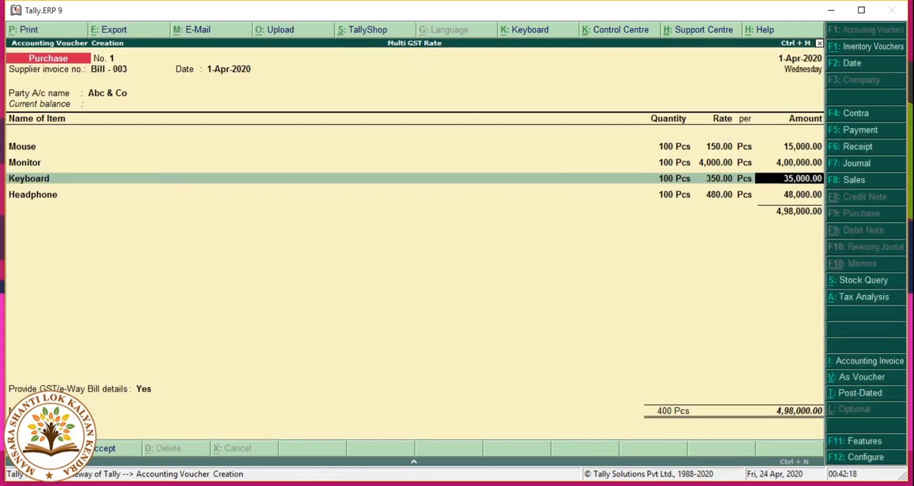
{"action": "key", "text": "Return"}
{"action": "key", "text": "Return"}
{"action": "key", "text": "Return"}
{"action": "key", "text": "Return"}
{"action": "key", "text": "Return"}
{"action": "key", "text": "Return"}
{"action": "key", "text": "Return"}
{"action": "key", "text": "Return"}
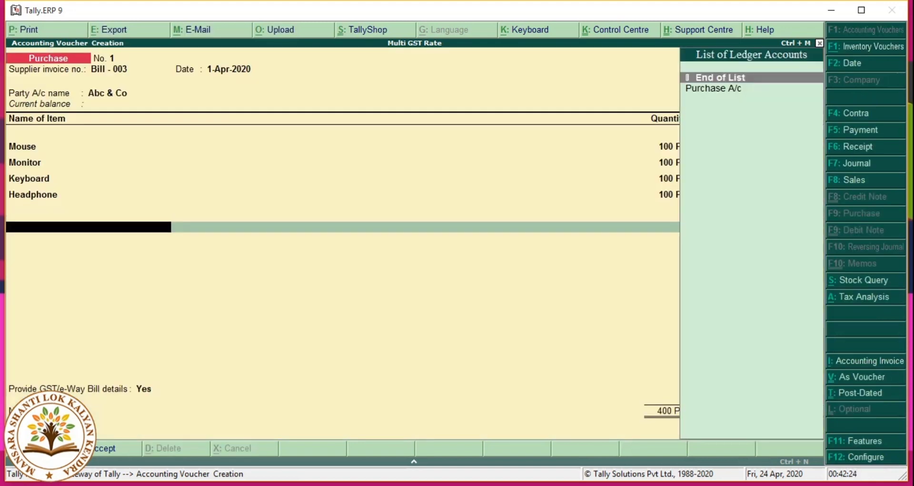
{"action": "key", "text": "alt+c"}
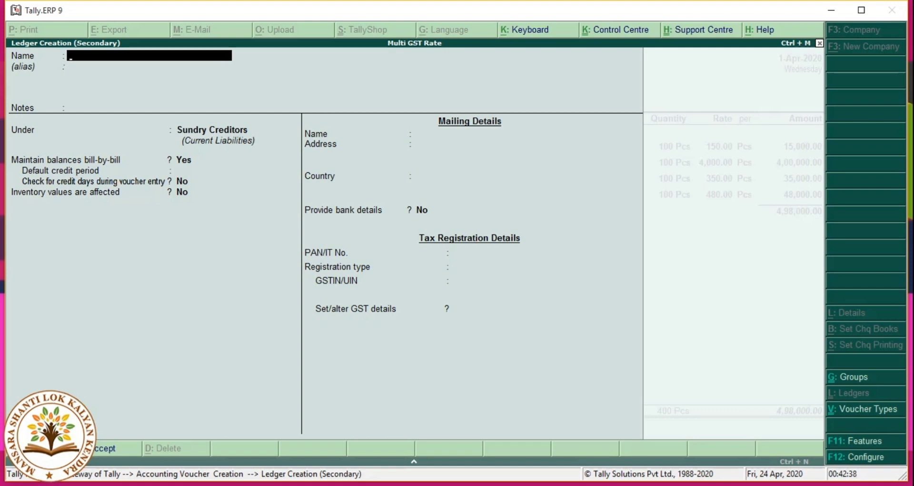
Step: Create ledger 'CGST @ 2.50%' under Duties & Taxes as GST Central Tax at 2.5%
{"action": "type", "text": "CGST"}
{"action": "type", "text": "@ 2.50%"}
{"action": "key", "text": "Return"}
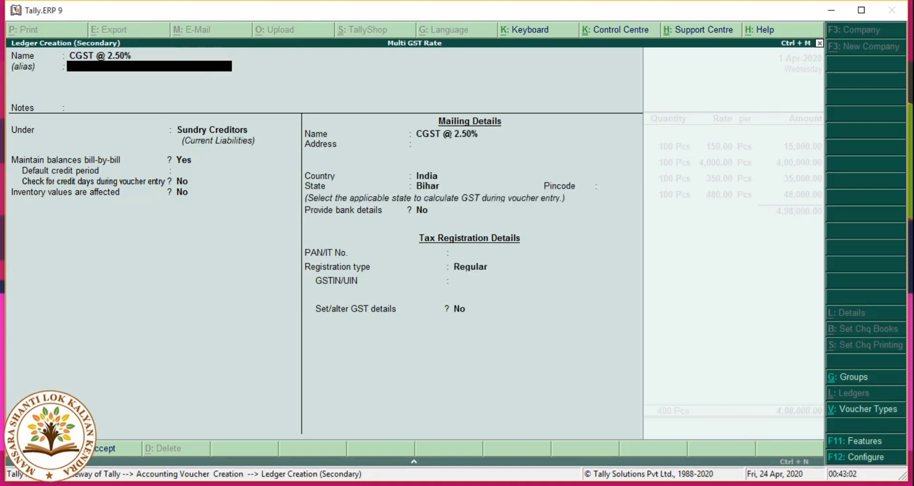
{"action": "key", "text": "Return"}
{"action": "key", "text": "Return"}
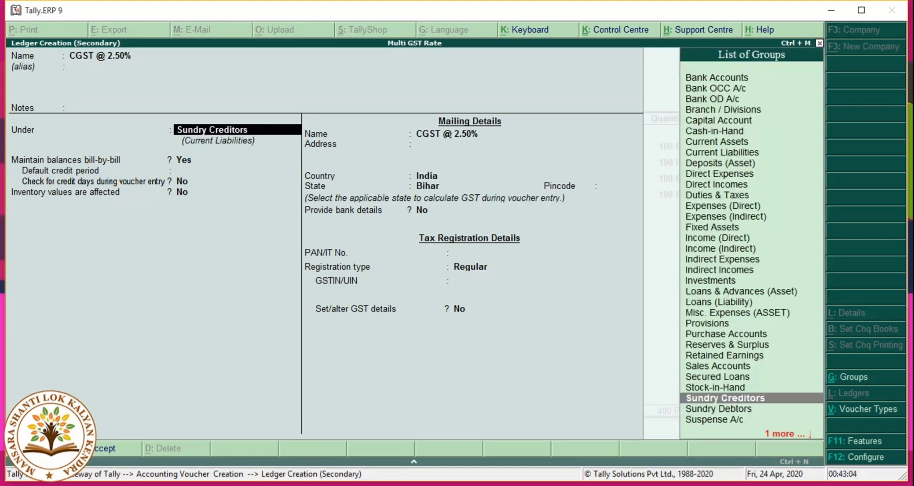
{"action": "type", "text": "Du"}
{"action": "key", "text": "Return"}
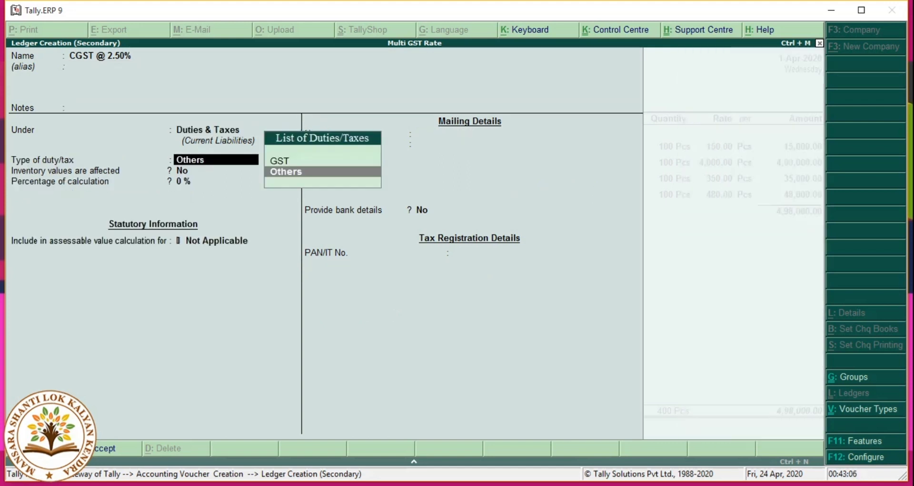
{"action": "key", "text": "Up"}
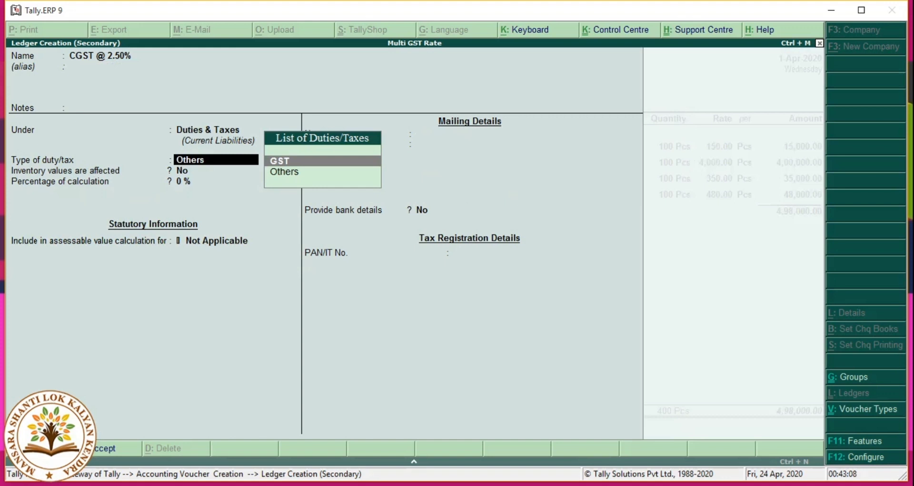
{"action": "key", "text": "Return"}
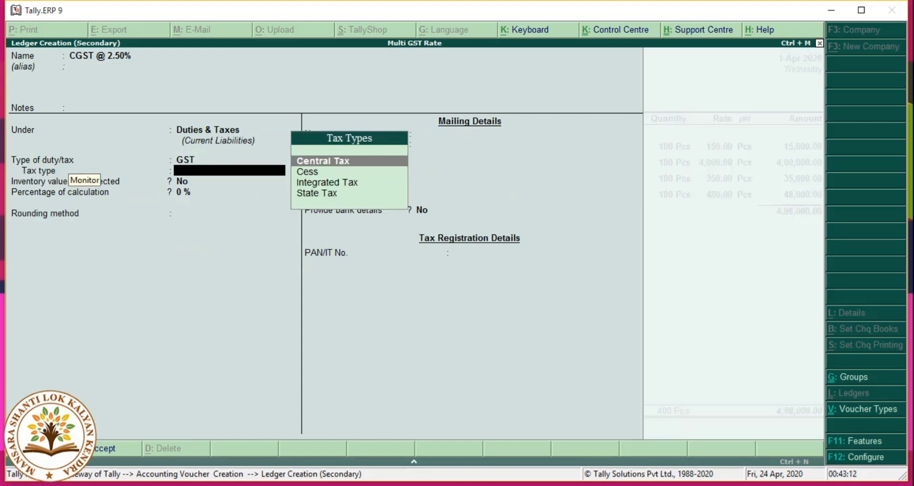
{"action": "key", "text": "Return"}
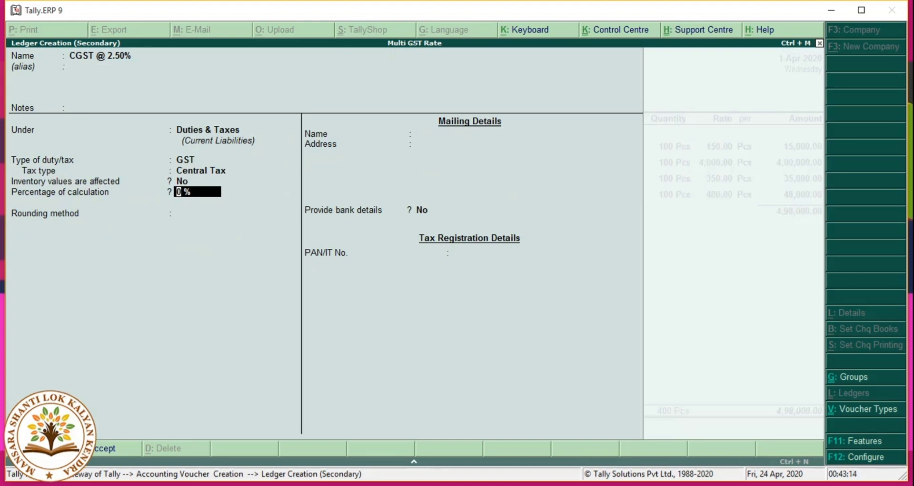
{"action": "type", "text": "2.5"}
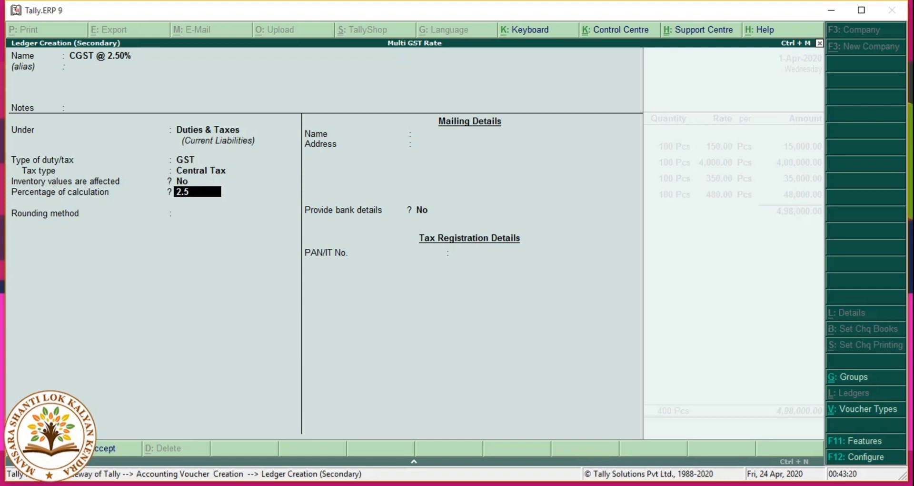
{"action": "key", "text": "Return"}
{"action": "key", "text": "Return"}
{"action": "key", "text": "Return"}
{"action": "key", "text": "Return"}
{"action": "key", "text": "Return"}
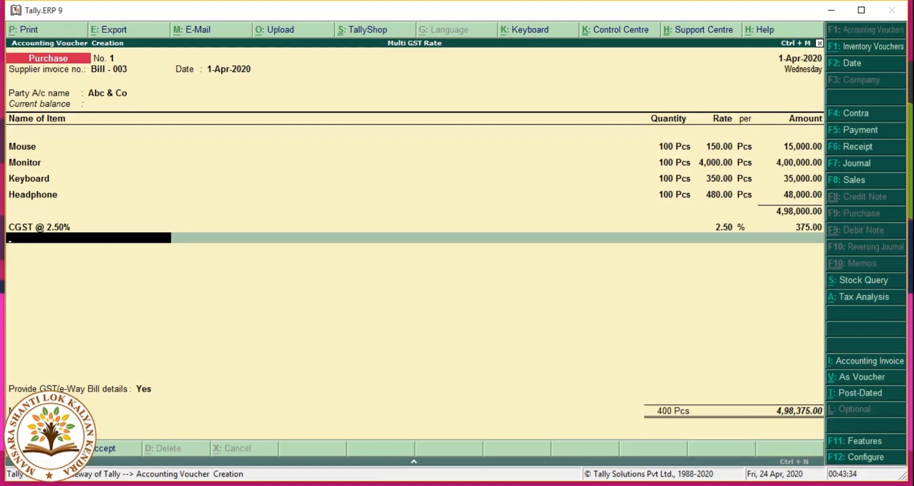
Step: Create ledger 'SGST @ 2.50%' as GST State Tax at 2.5% and add it to the voucher
{"action": "key", "text": "alt+c"}
{"action": "type", "text": "SGS"}
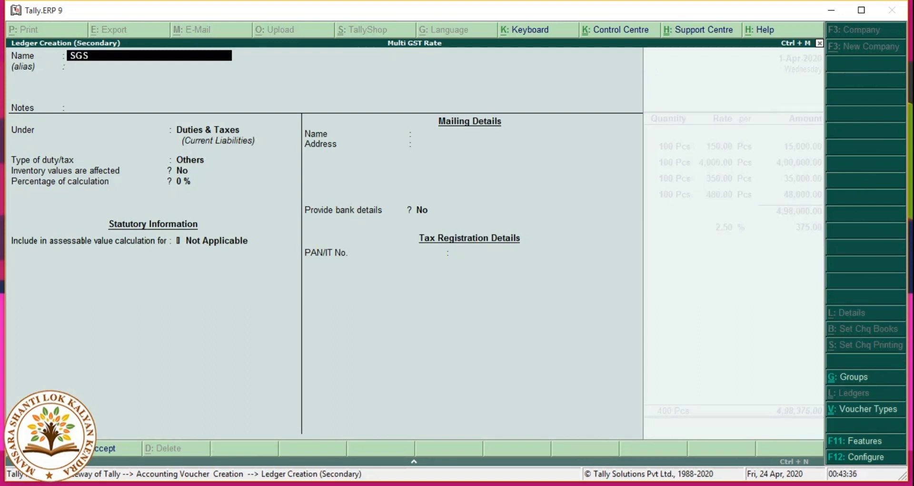
{"action": "type", "text": "T @ 2.50%"}
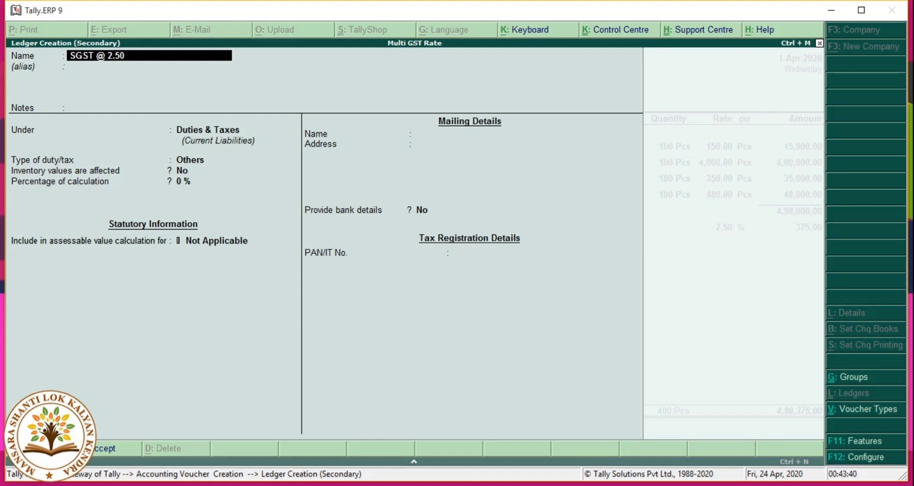
{"action": "key", "text": "Return"}
{"action": "key", "text": "Return"}
{"action": "key", "text": "Return"}
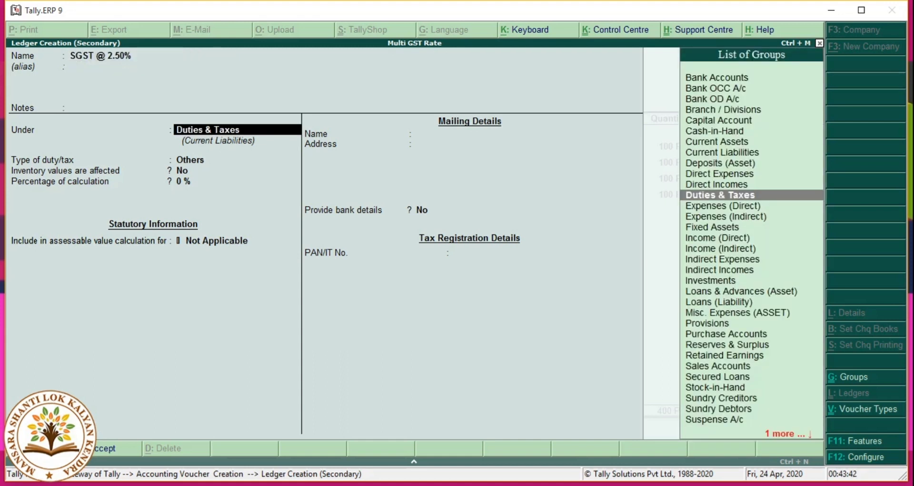
{"action": "key", "text": "Return"}
{"action": "key", "text": "Up"}
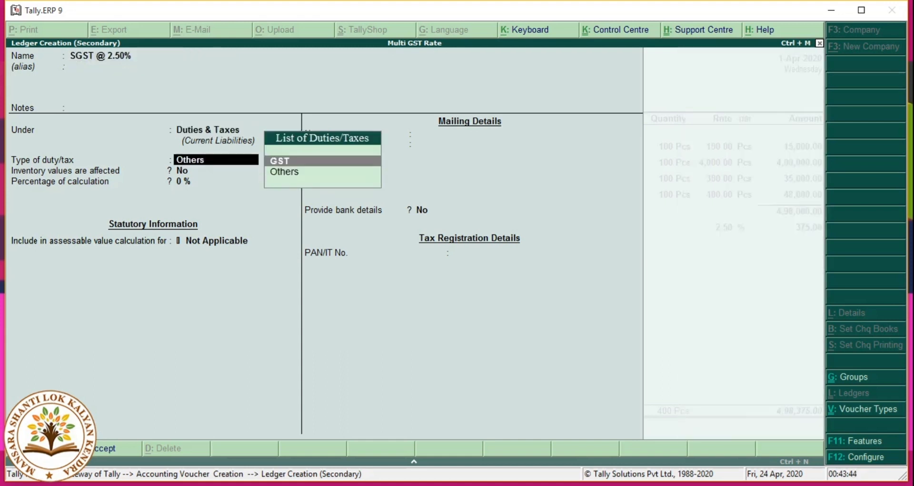
{"action": "key", "text": "Return"}
{"action": "key", "text": "Down"}
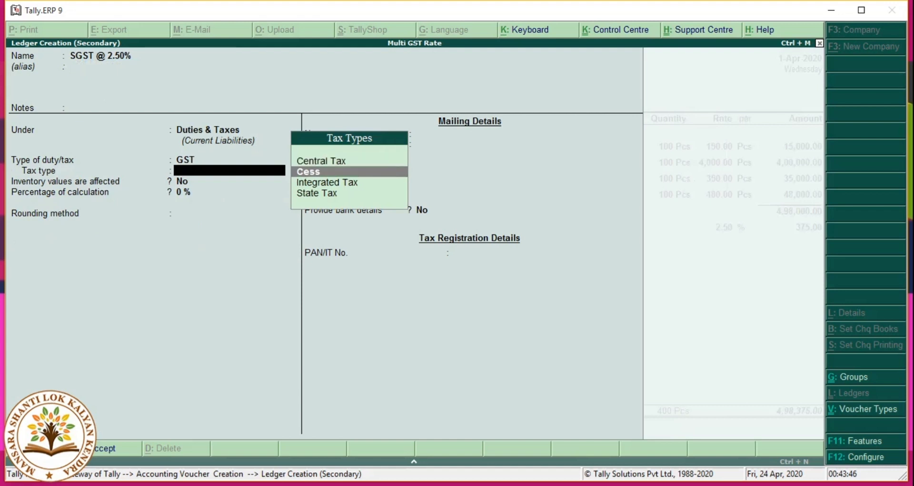
{"action": "key", "text": "Down"}
{"action": "key", "text": "Down"}
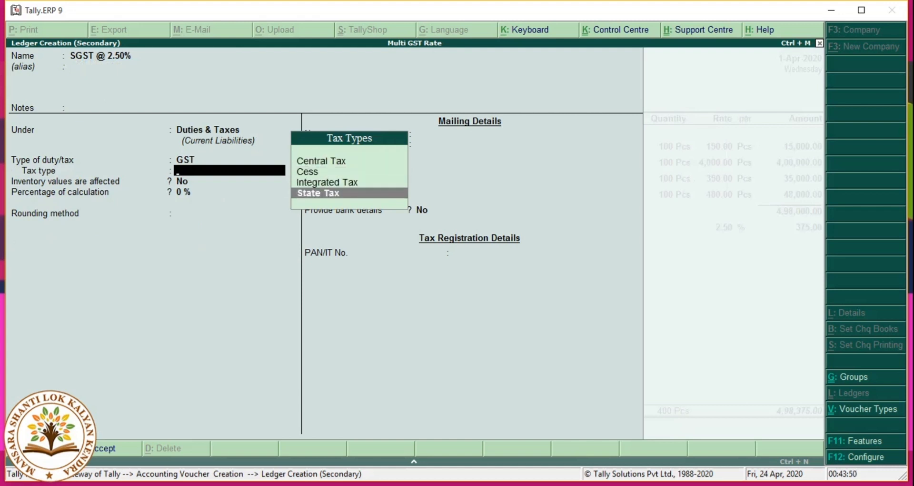
{"action": "key", "text": "Return"}
{"action": "key", "text": "Return"}
{"action": "key", "text": "BackSpace"}
{"action": "type", "text": "2.5"}
{"action": "key", "text": "Return"}
{"action": "key", "text": "Return"}
{"action": "key", "text": "Return"}
{"action": "key", "text": "Return"}
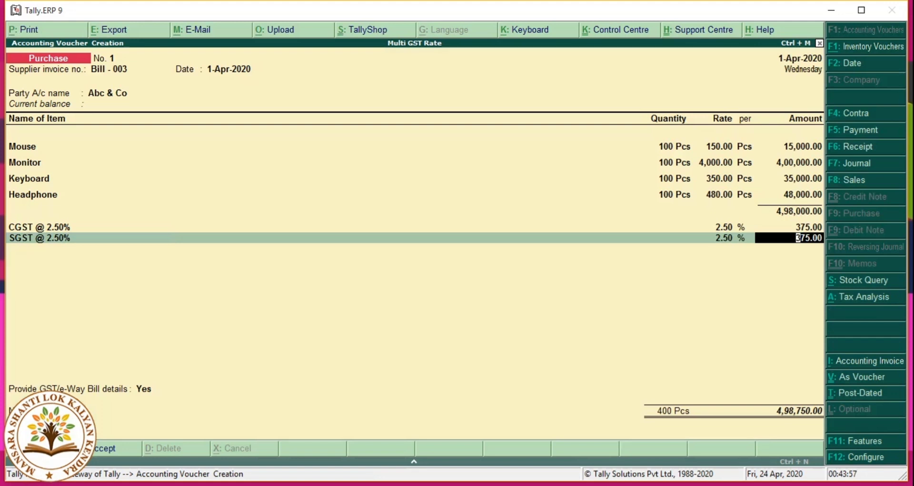
{"action": "key", "text": "Return"}
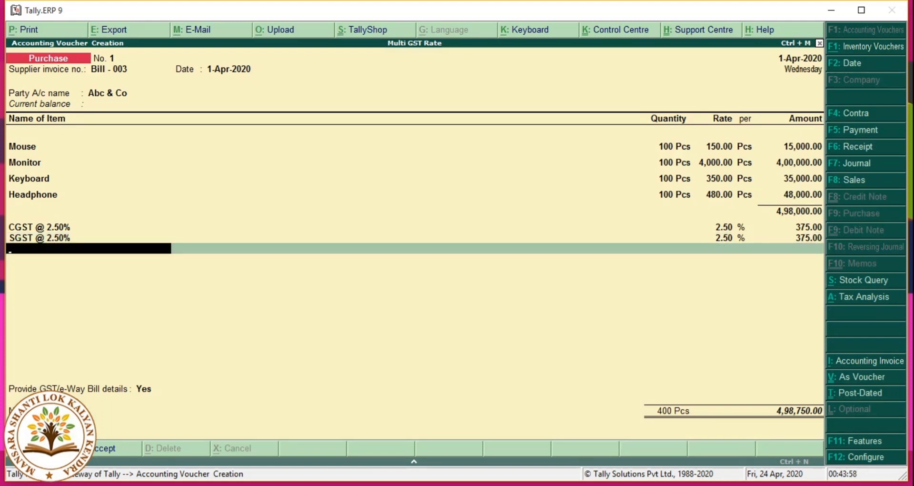
Step: Create ledger 'CGST @ 6%' as GST Central Tax and add its 2,100.00 line
{"action": "key", "text": "alt+c"}
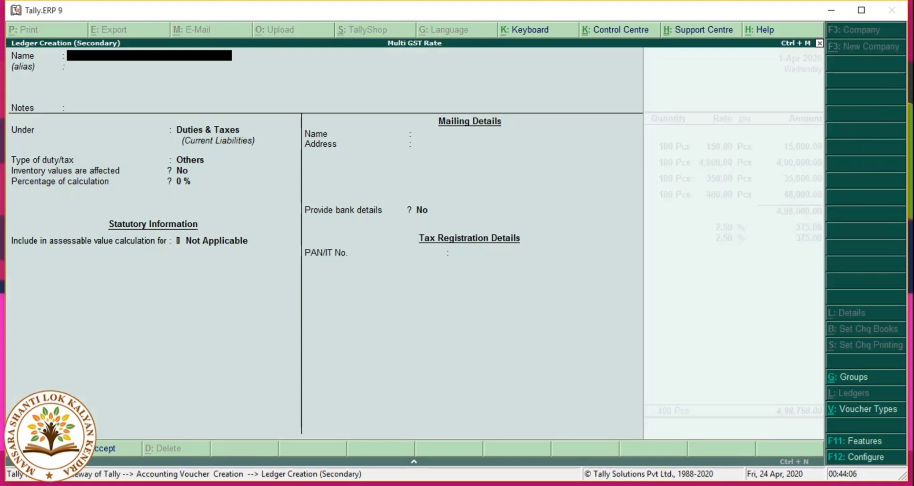
{"action": "type", "text": "CGST @ 6%"}
{"action": "key", "text": "Return"}
{"action": "key", "text": "Return"}
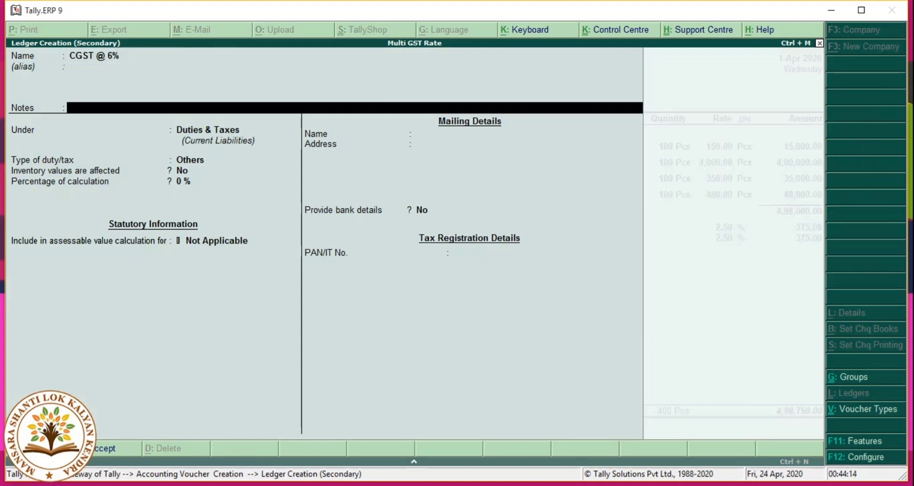
{"action": "key", "text": "Return"}
{"action": "key", "text": "Return"}
{"action": "key", "text": "Up"}
{"action": "key", "text": "Return"}
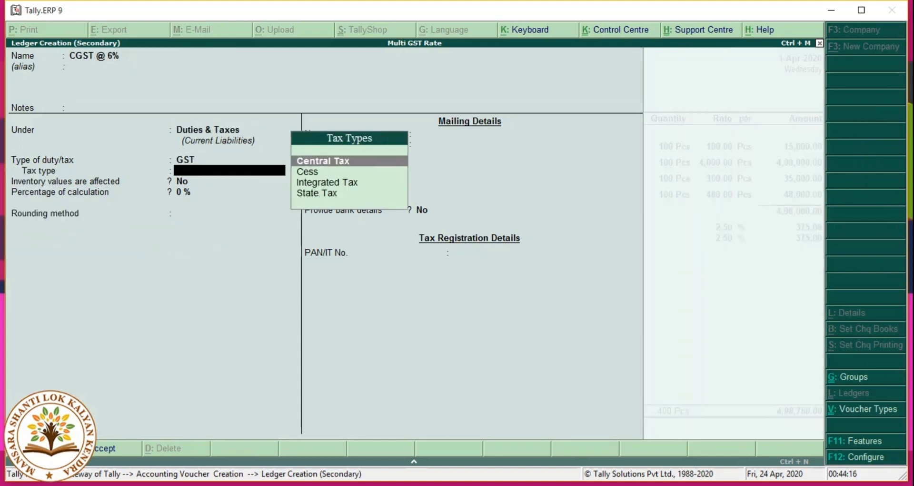
{"action": "key", "text": "Return"}
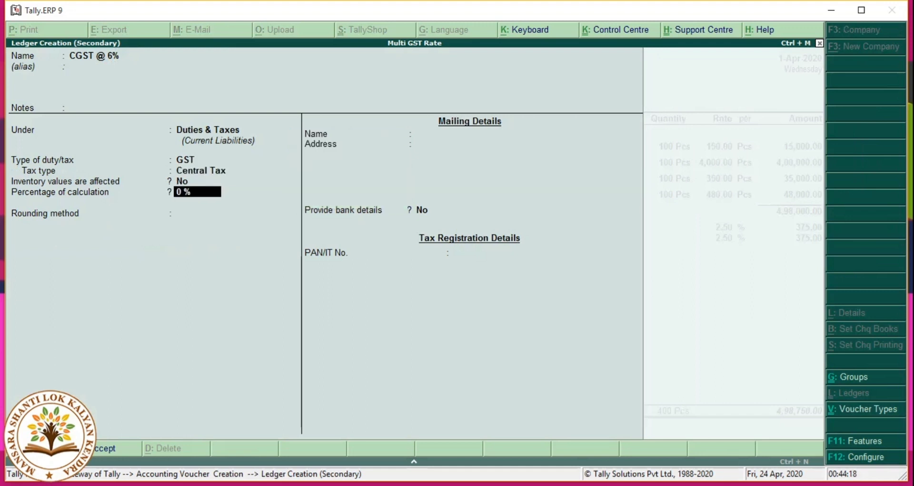
{"action": "type", "text": "6"}
{"action": "key", "text": "Return"}
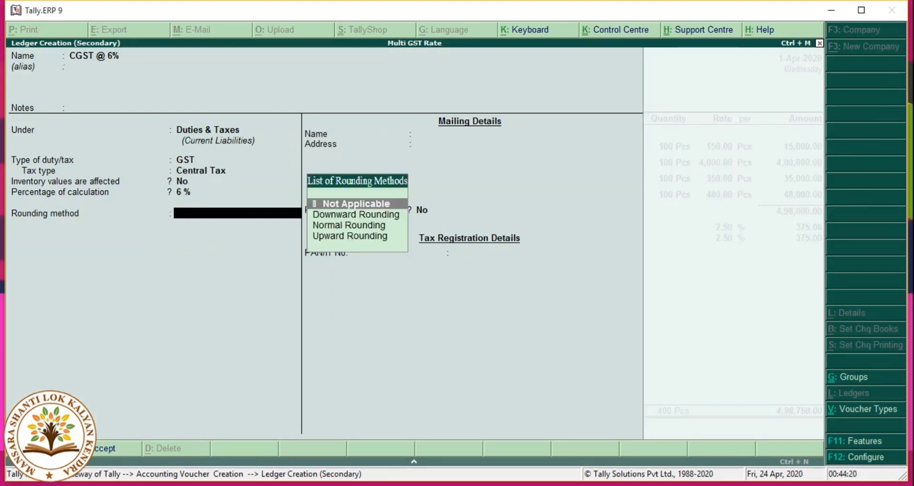
{"action": "key", "text": "Return"}
{"action": "key", "text": "y"}
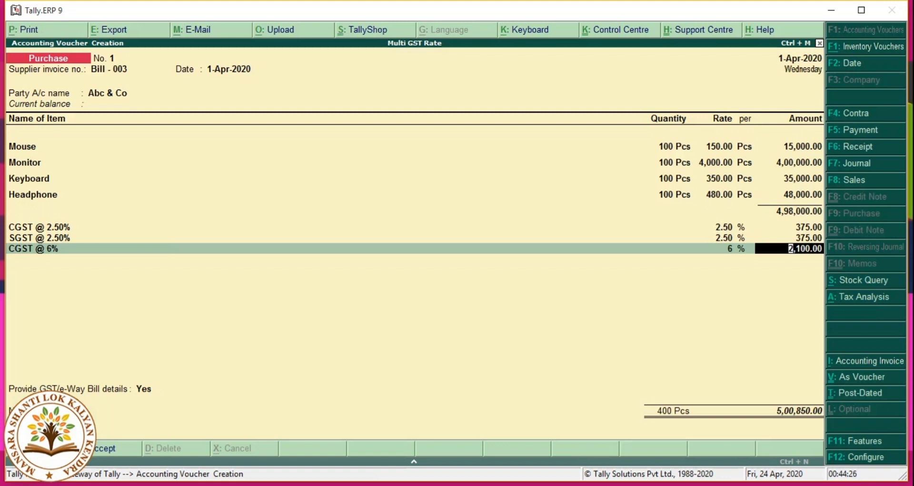
{"action": "key", "text": "Return"}
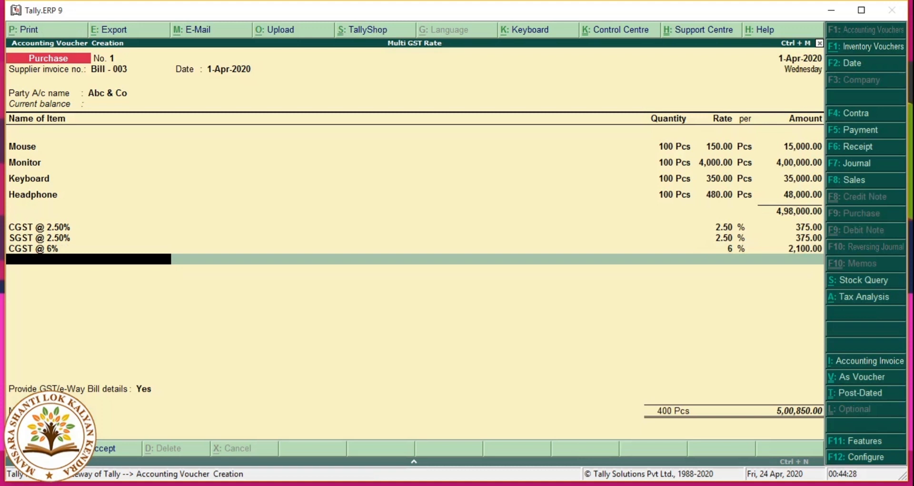
Step: Create the SGST @ 6% ledger (GST, State Tax, 6%) and accept its 2,100.00 amount
{"action": "key", "text": "alt+c"}
{"action": "type", "text": "S"}
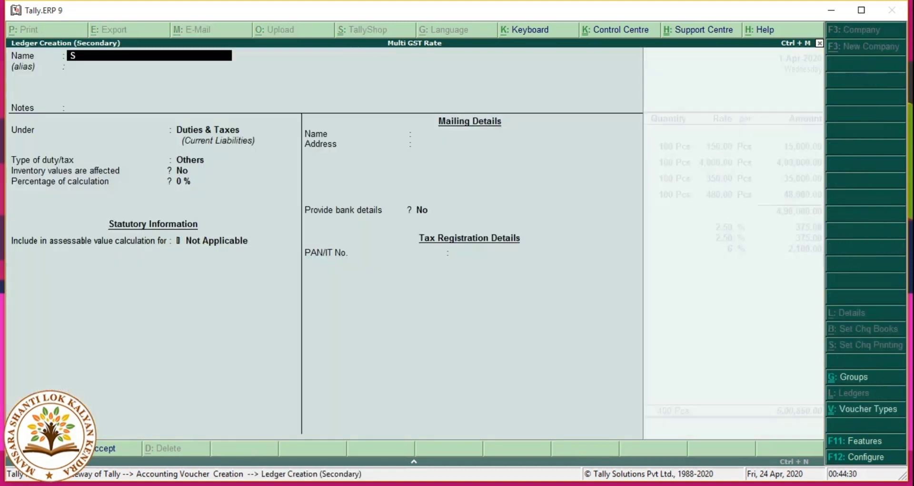
{"action": "type", "text": "GST @ 6%"}
{"action": "key", "text": "Return"}
{"action": "key", "text": "Return"}
{"action": "key", "text": "Return"}
{"action": "key", "text": "Return"}
{"action": "key", "text": "Up"}
{"action": "key", "text": "Return"}
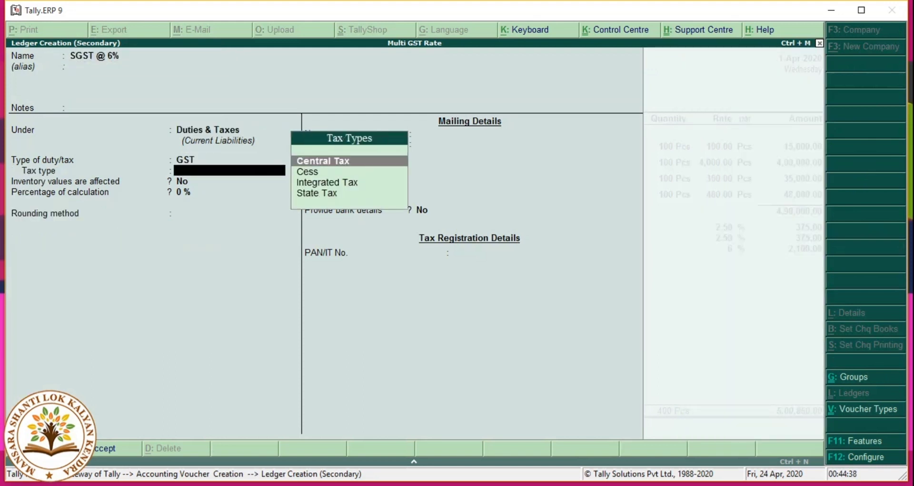
{"action": "key", "text": "Down"}
{"action": "key", "text": "Down"}
{"action": "key", "text": "Down"}
{"action": "key", "text": "Return"}
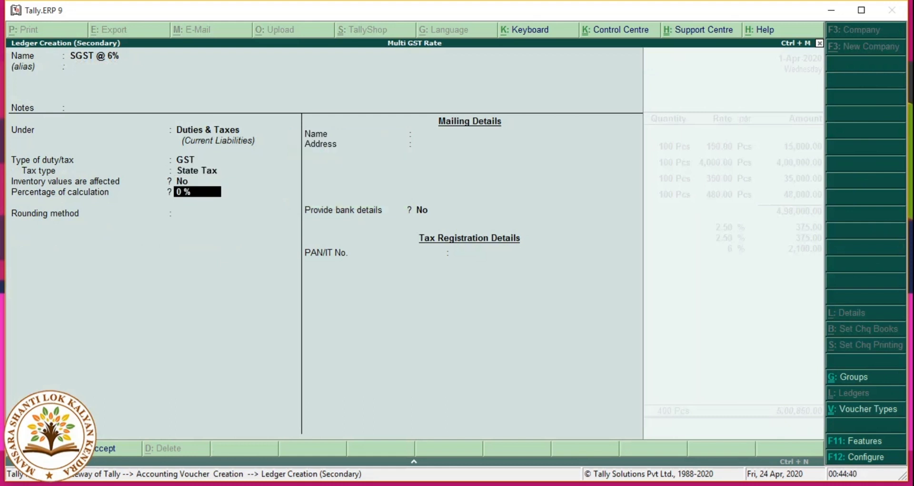
{"action": "type", "text": "6"}
{"action": "key", "text": "Return"}
{"action": "key", "text": "Return"}
{"action": "key", "text": "Return"}
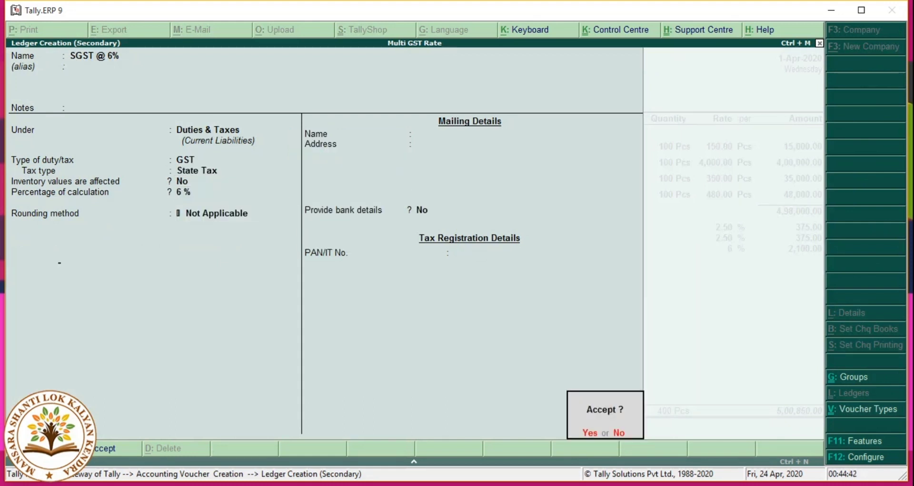
{"action": "key", "text": "Return"}
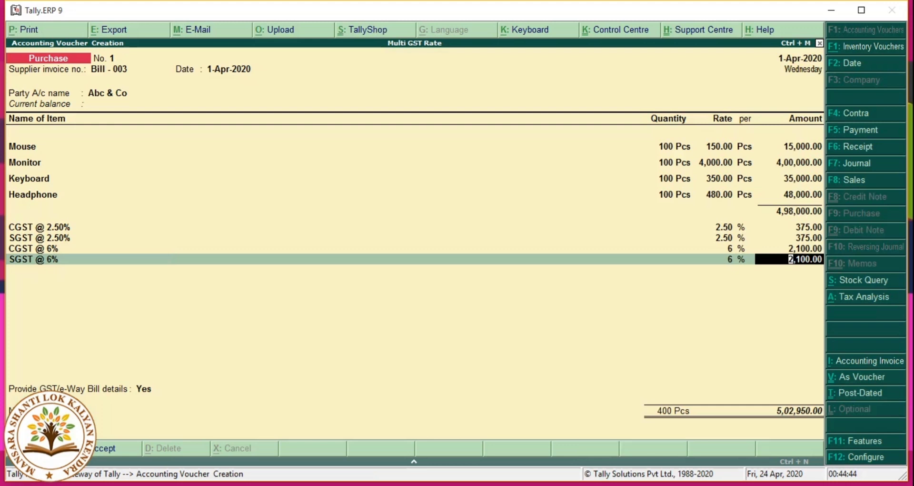
{"action": "key", "text": "Return"}
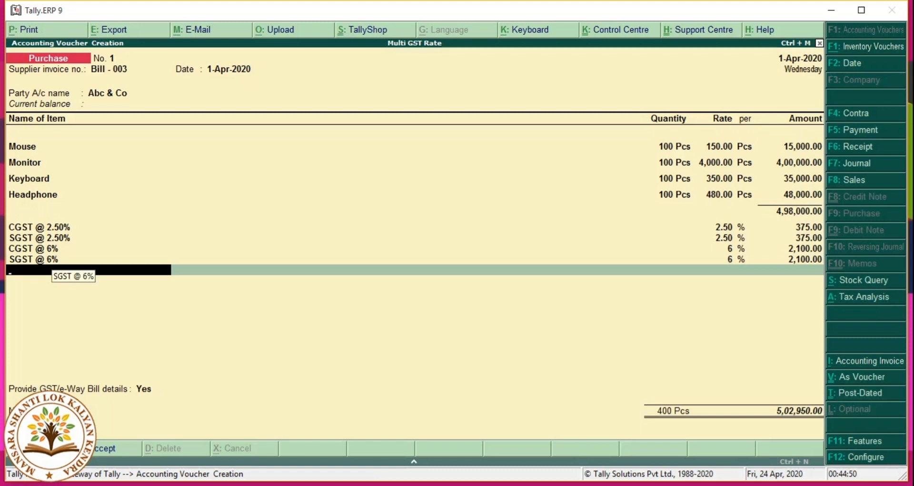
Step: Create the CGST @ 9 % ledger under Duties & Taxes (GST, Central Tax, 9%) and accept 36,000.00
{"action": "key", "text": "alt+c"}
{"action": "type", "text": "CGST @ "}
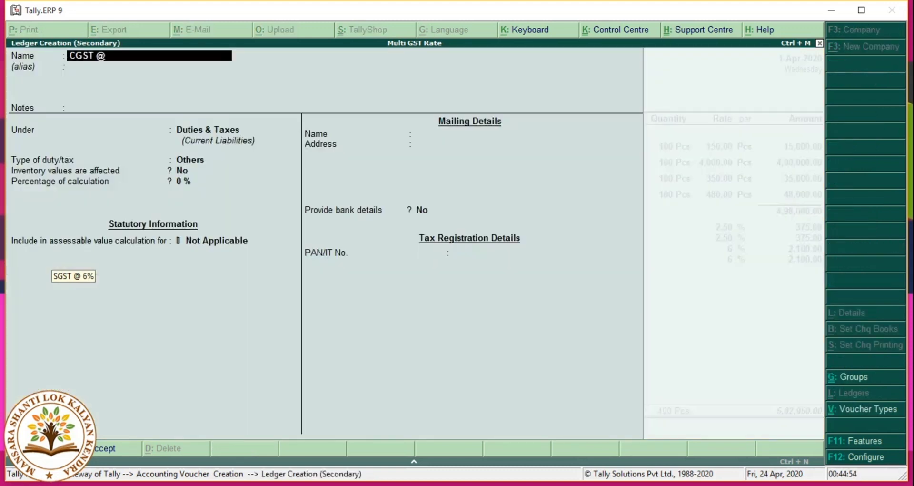
{"action": "type", "text": "9"}
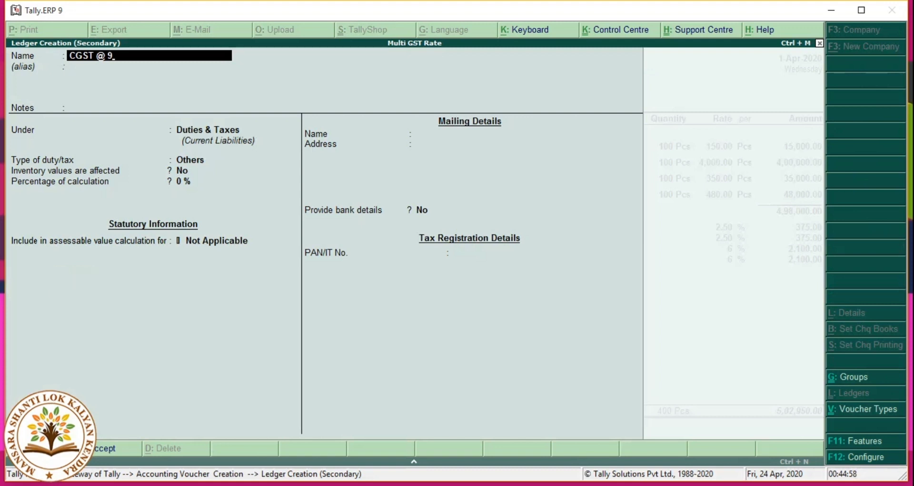
{"action": "type", "text": " %"}
{"action": "key", "text": "Return"}
{"action": "key", "text": "Return"}
{"action": "key", "text": "Return"}
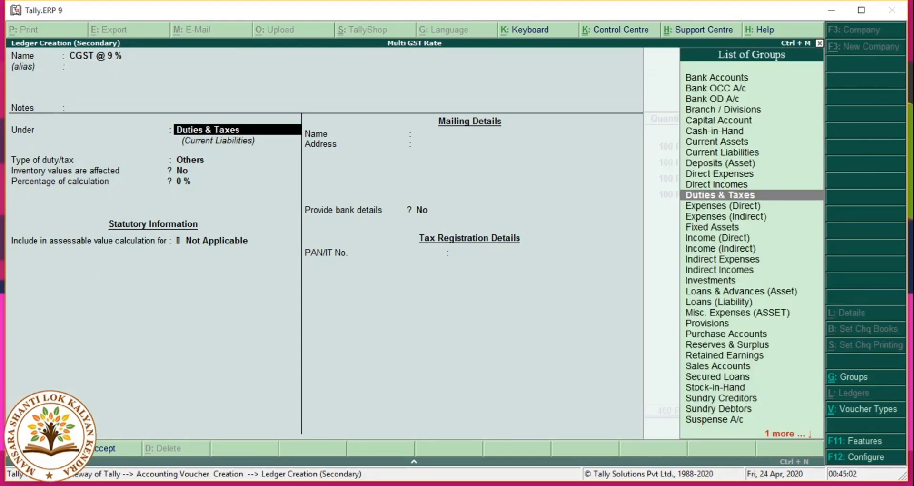
{"action": "key", "text": "Return"}
{"action": "key", "text": "Up"}
{"action": "key", "text": "Return"}
{"action": "key", "text": "Return"}
{"action": "key", "text": "Return"}
{"action": "key", "text": "Return"}
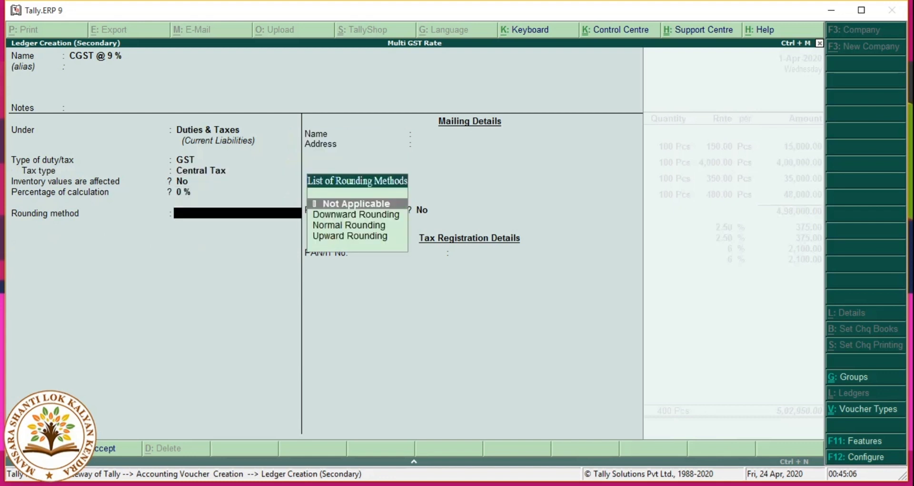
{"action": "key", "text": "BackSpace"}
{"action": "type", "text": "9"}
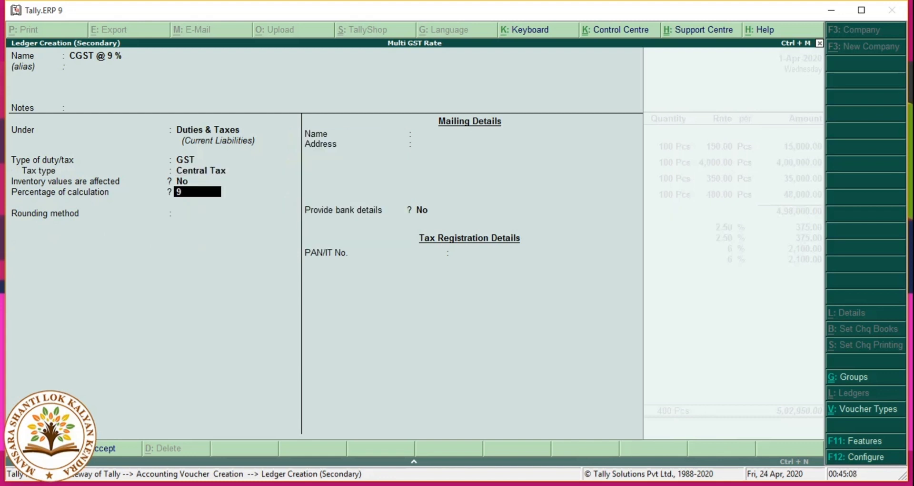
{"action": "key", "text": "Return"}
{"action": "key", "text": "Return"}
{"action": "key", "text": "Return"}
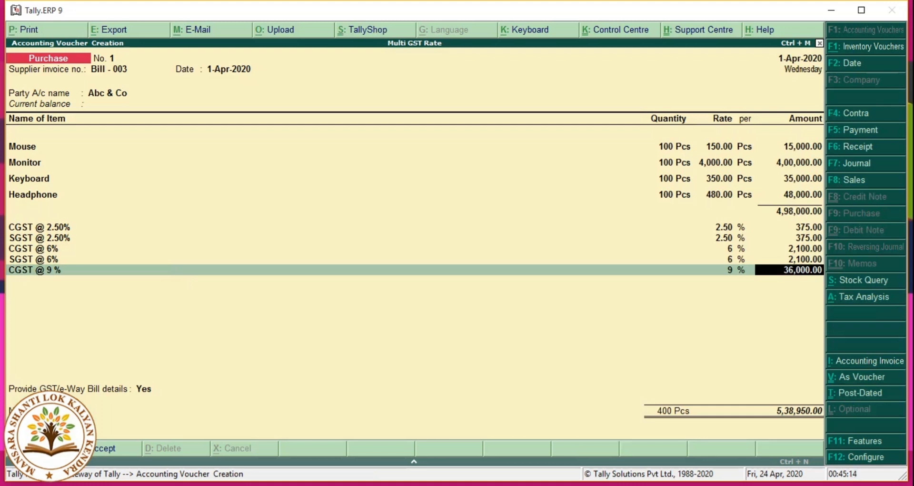
{"action": "key", "text": "Return"}
Step: Create the SGST @ 9% ledger under Duties & Taxes (GST, State Tax, 9%) charging 36,000.00
{"action": "key", "text": "alt+c"}
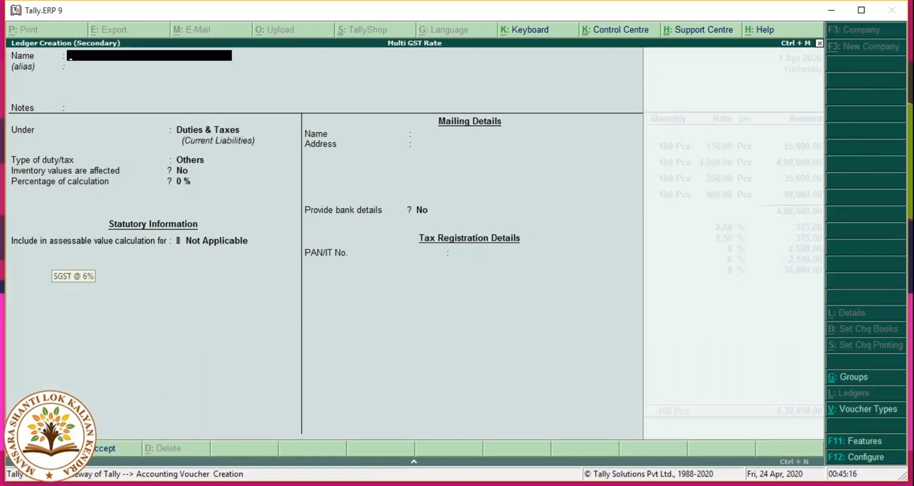
{"action": "type", "text": "SGST"}
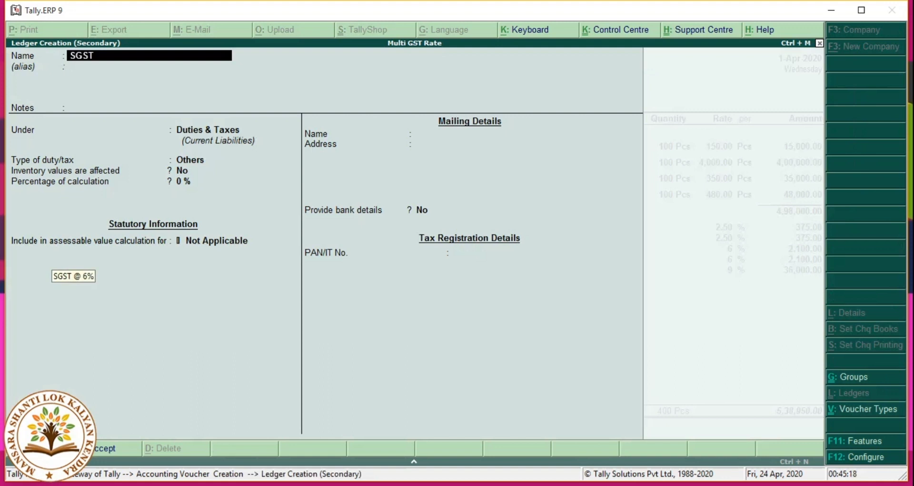
{"action": "type", "text": " @ 9"}
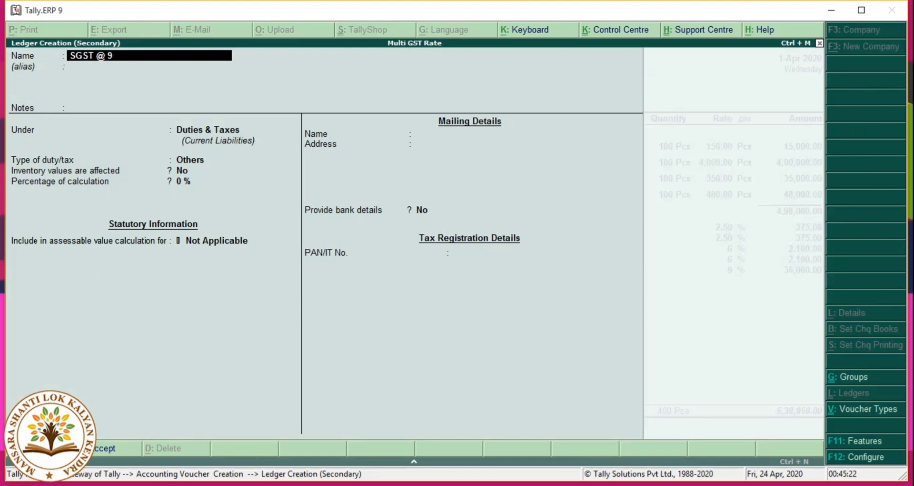
{"action": "type", "text": "%"}
{"action": "key", "text": "Return"}
{"action": "key", "text": "Return"}
{"action": "key", "text": "Return"}
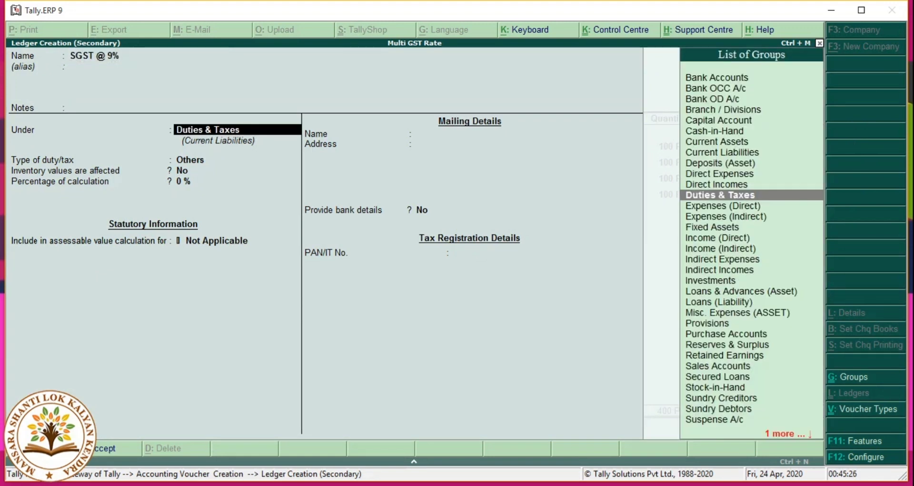
{"action": "key", "text": "Return"}
{"action": "key", "text": "Up"}
{"action": "key", "text": "Return"}
{"action": "key", "text": "Down"}
{"action": "key", "text": "Down"}
{"action": "key", "text": "Down"}
{"action": "key", "text": "Return"}
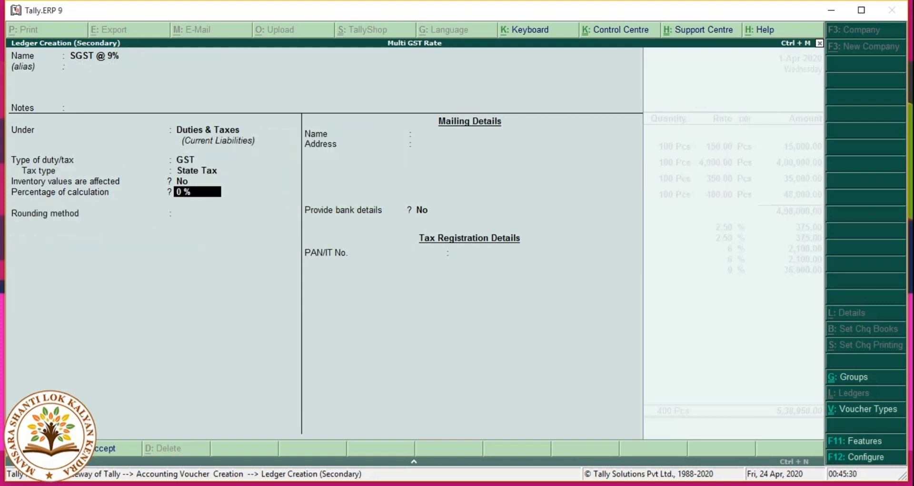
{"action": "type", "text": "9"}
{"action": "key", "text": "Return"}
{"action": "key", "text": "Return"}
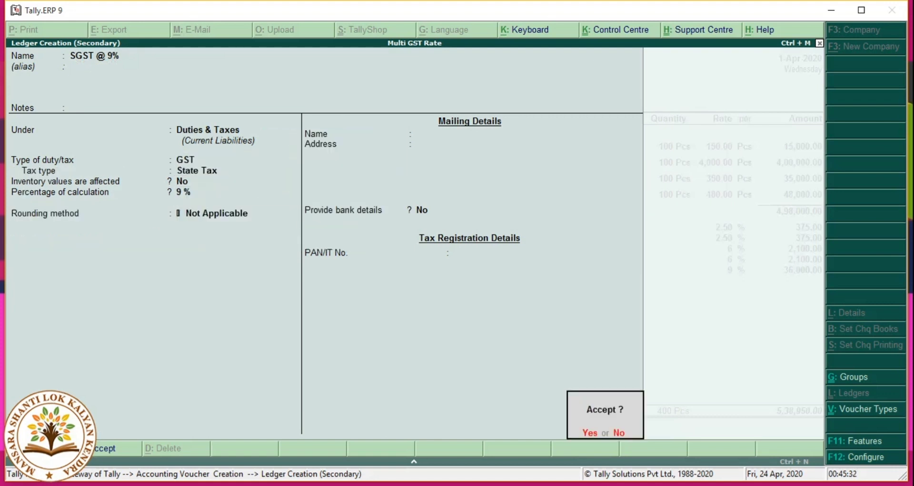
{"action": "key", "text": "Return"}
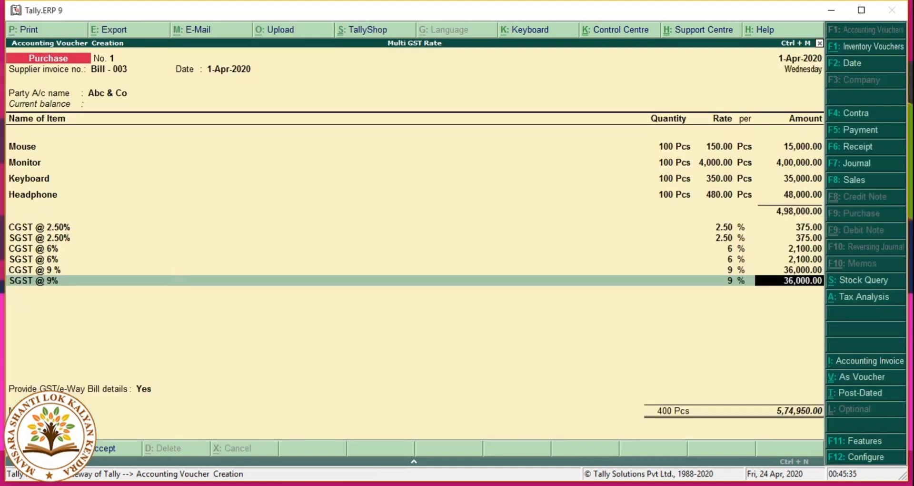
{"action": "key", "text": "Return"}
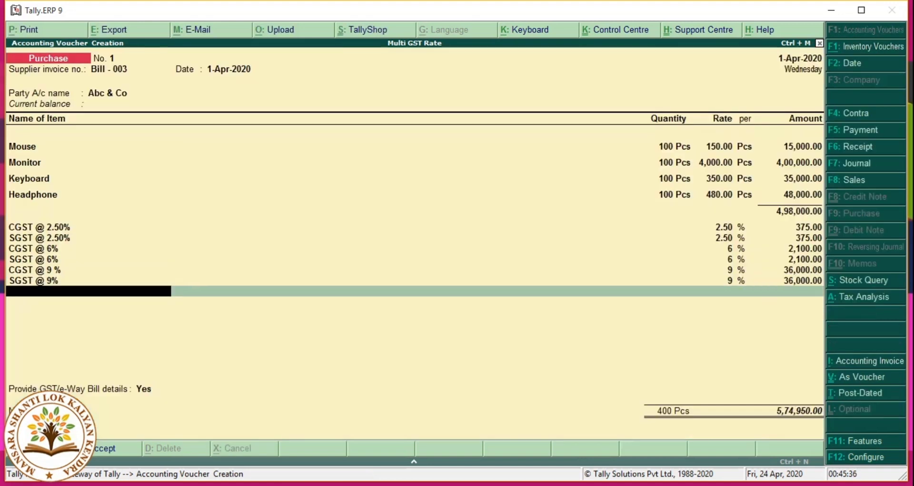
Step: Create the CGST @ 14 % Central Tax ledger at 14% and accept its 6,720.00 amount
{"action": "key", "text": "alt+c"}
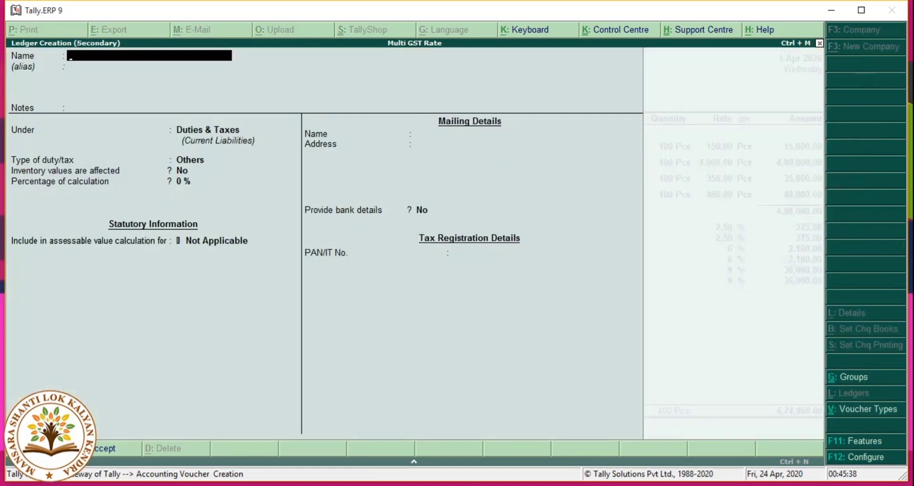
{"action": "type", "text": "CGSTR"}
{"action": "key", "text": "BackSpace"}
{"action": "type", "text": "@ 14 %"}
{"action": "key", "text": "Return"}
{"action": "key", "text": "Return"}
{"action": "key", "text": "Return"}
{"action": "key", "text": "Return"}
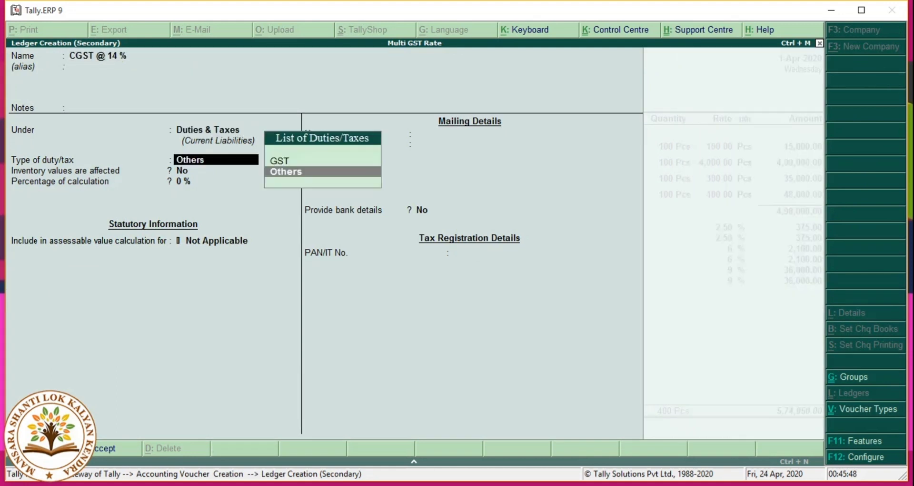
{"action": "key", "text": "Up"}
{"action": "key", "text": "Return"}
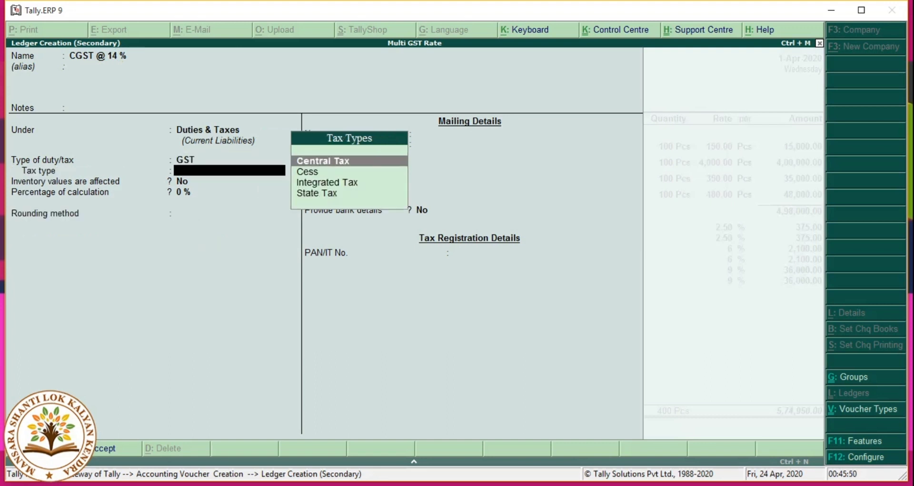
{"action": "key", "text": "Return"}
{"action": "type", "text": "14"}
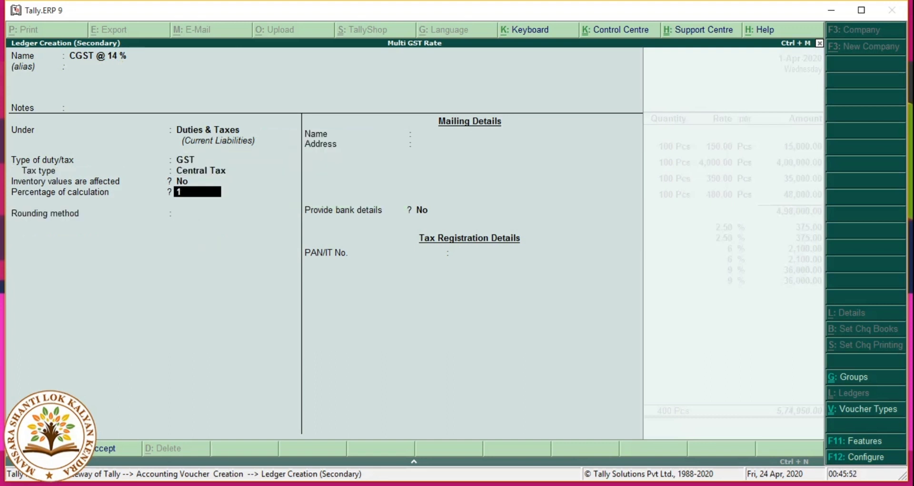
{"action": "key", "text": "Return"}
{"action": "key", "text": "Return"}
{"action": "key", "text": "Return"}
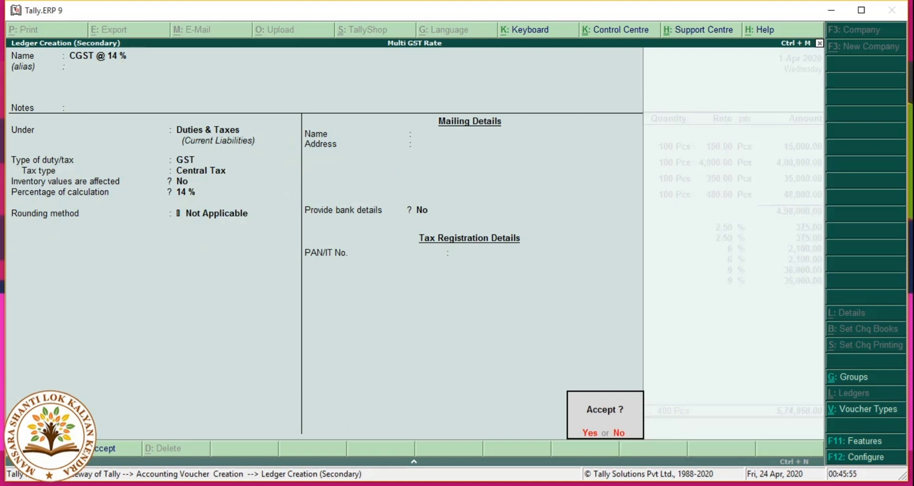
{"action": "key", "text": "Return"}
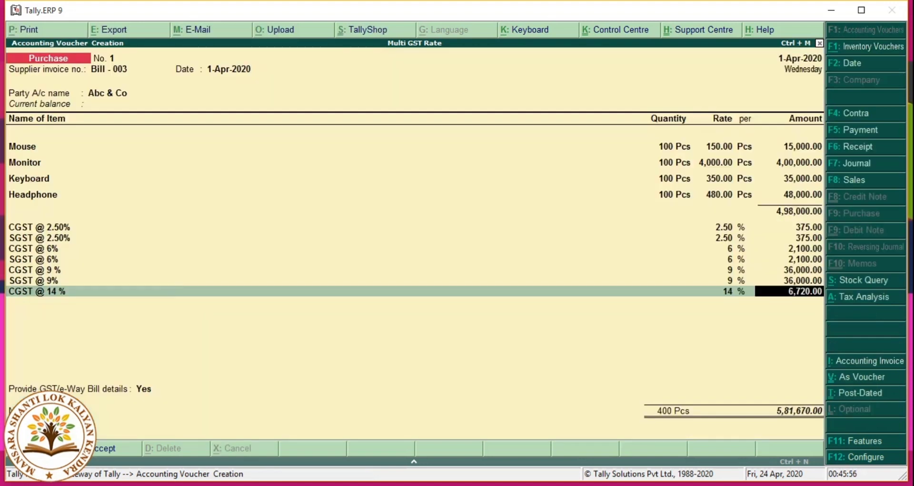
{"action": "key", "text": "Return"}
Step: Create the SGST @ 14 % ledger with GST, State Tax and a 14% rate
{"action": "key", "text": "alt+c"}
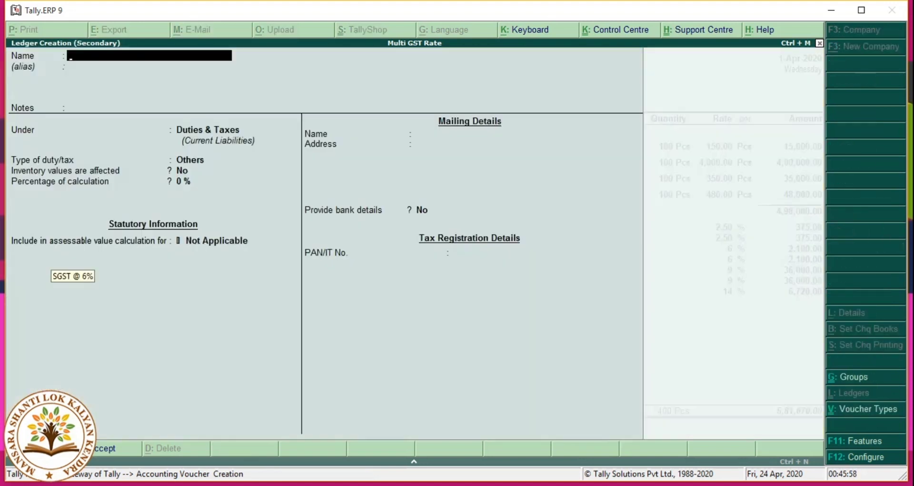
{"action": "type", "text": "SGST"}
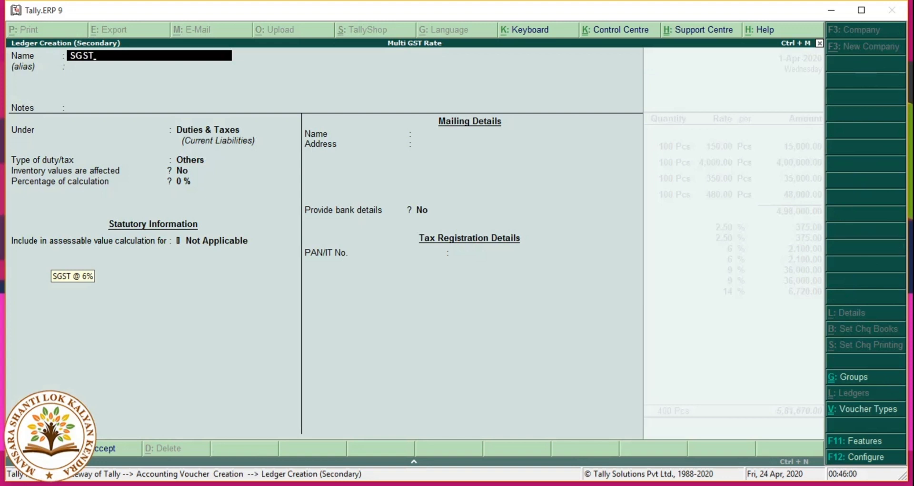
{"action": "type", "text": " @ 14 %"}
{"action": "key", "text": "Return"}
{"action": "key", "text": "Return"}
{"action": "key", "text": "Return"}
{"action": "key", "text": "Return"}
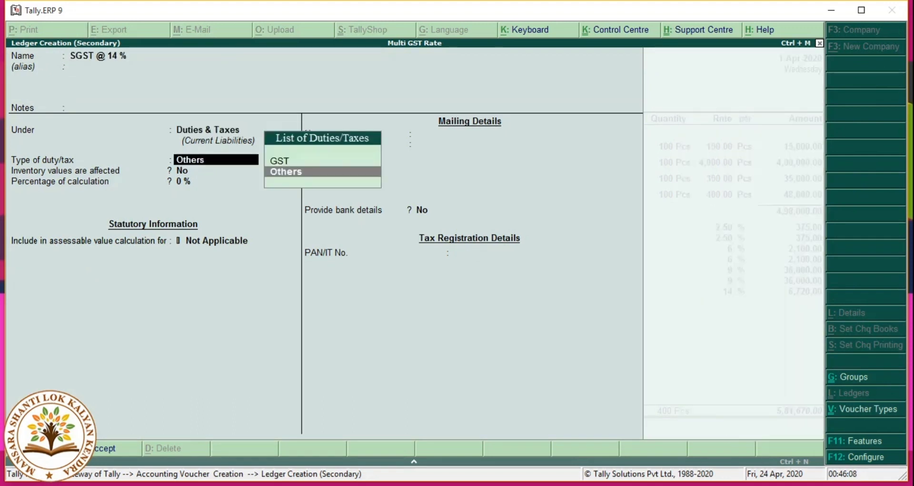
{"action": "key", "text": "Up"}
{"action": "key", "text": "Return"}
{"action": "key", "text": "Down"}
{"action": "key", "text": "Down"}
{"action": "key", "text": "Down"}
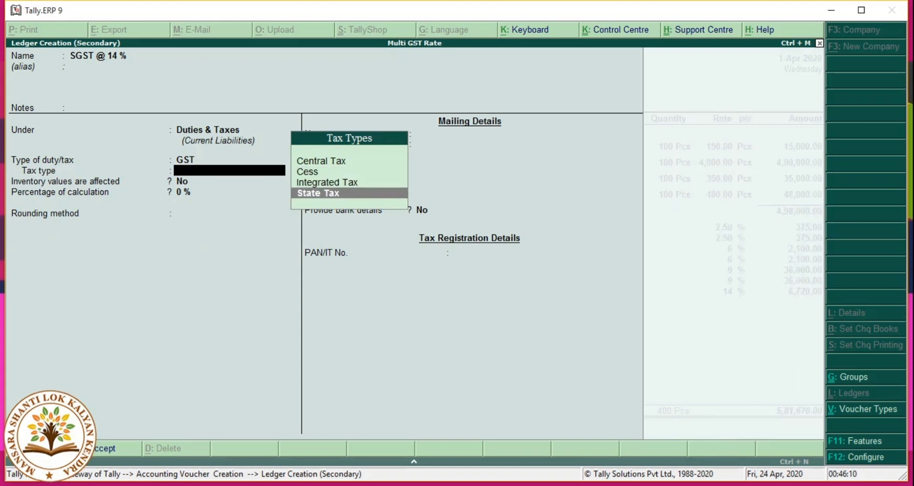
{"action": "key", "text": "Return"}
{"action": "type", "text": "14"}
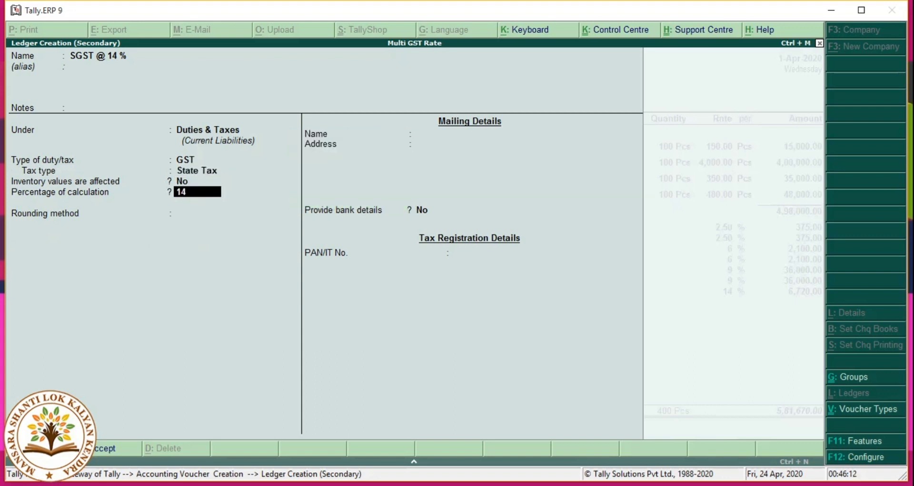
{"action": "key", "text": "Return"}
{"action": "key", "text": "Return"}
{"action": "key", "text": "Return"}
{"action": "key", "text": "Return"}
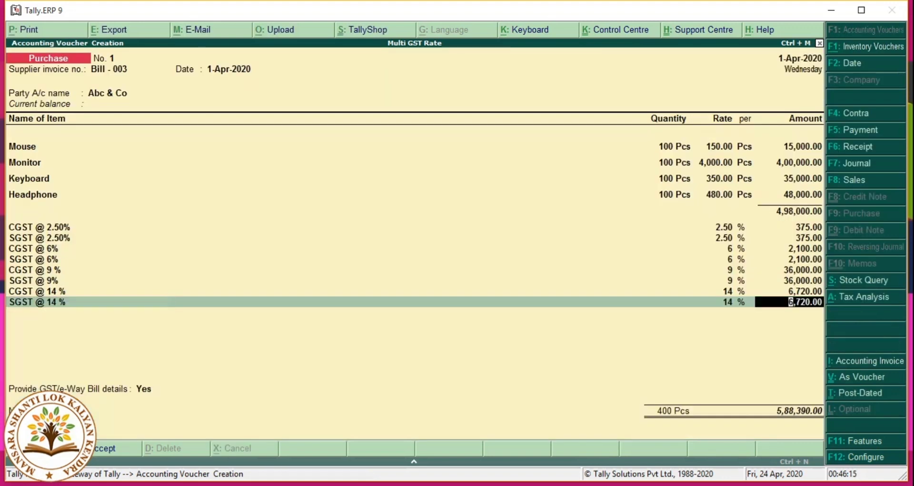
{"action": "key", "text": "Return"}
{"action": "key", "text": "Return"}
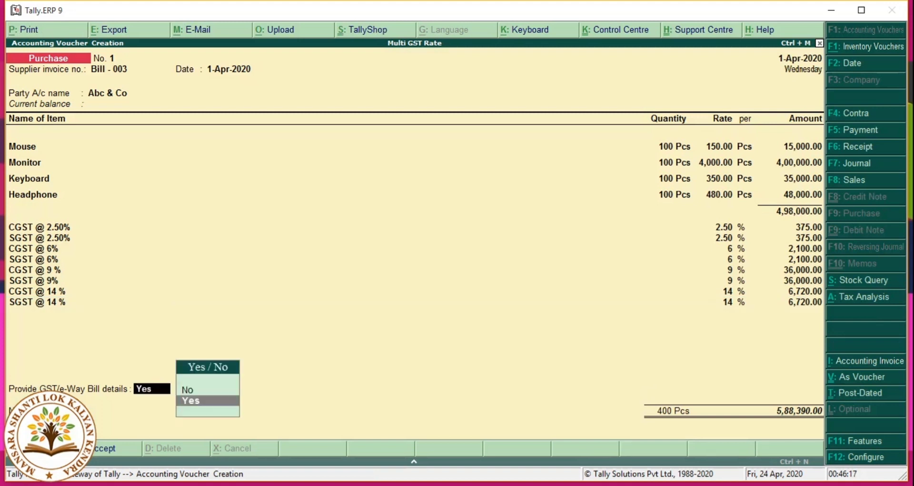
Step: Skip the e-Way Bill details and save purchase voucher No. 1
{"action": "key", "text": "n"}
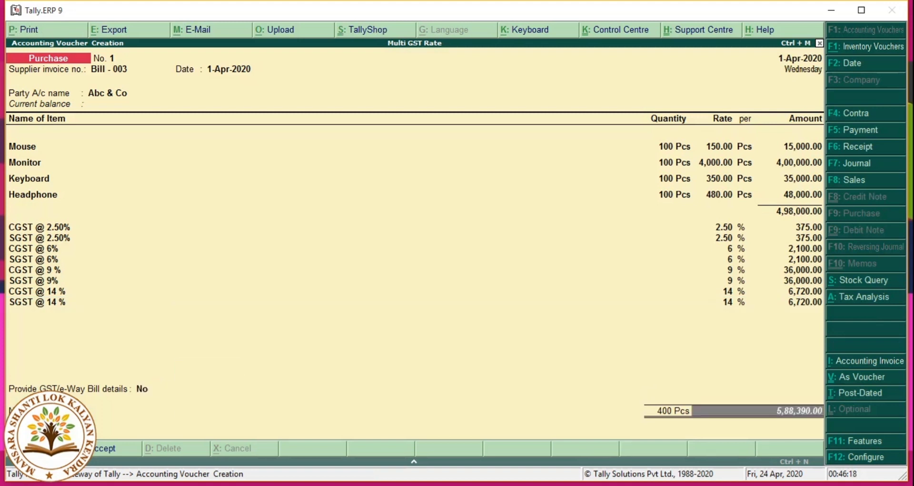
{"action": "key", "text": "Return"}
{"action": "key", "text": "Return"}
{"action": "key", "text": "Return"}
{"action": "key", "text": "Return"}
{"action": "key", "text": "Return"}
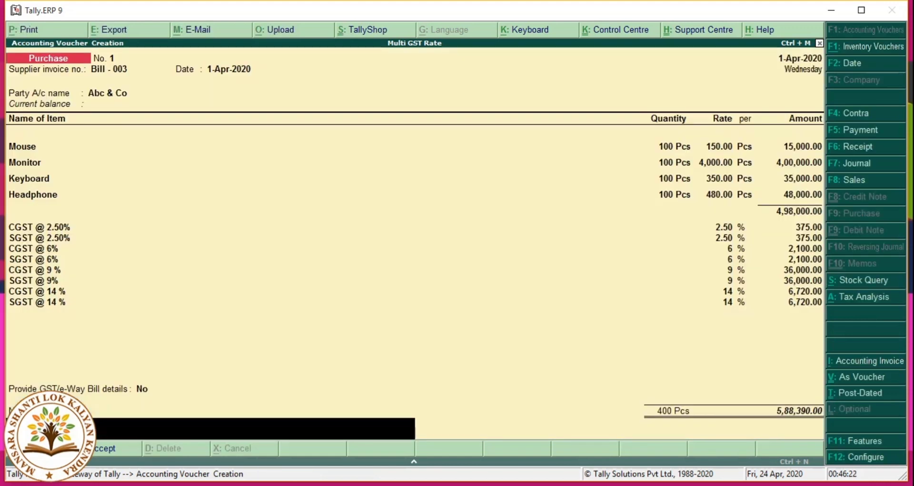
{"action": "key", "text": "Return"}
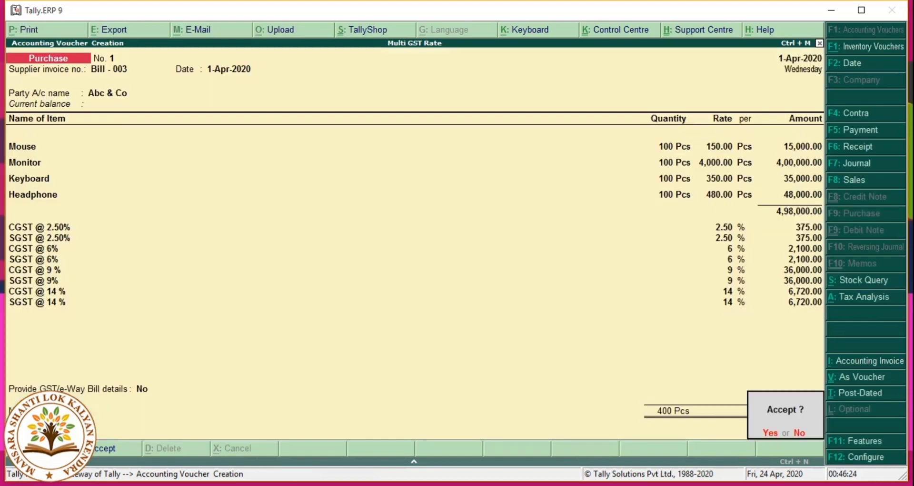
{"action": "key", "text": "y"}
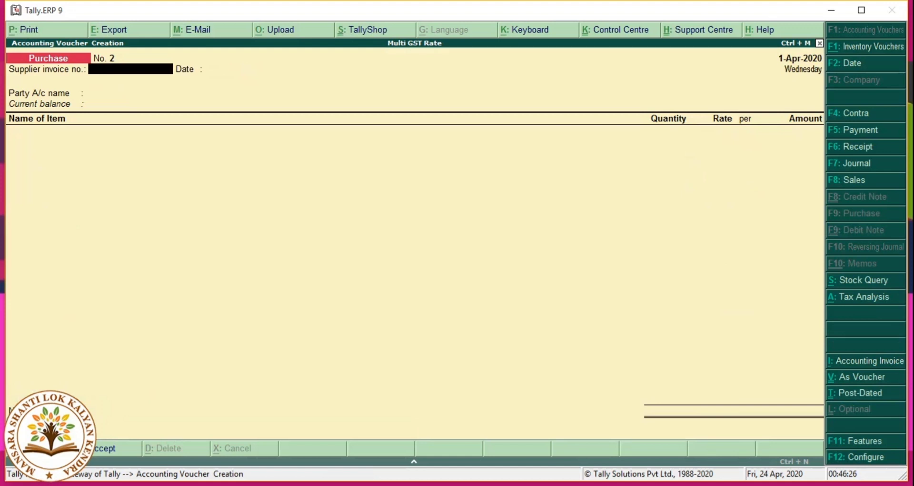
Step: Reopen voucher No. 1 and preview it as a printed invoice at full size
{"action": "key", "text": "Page_Up"}
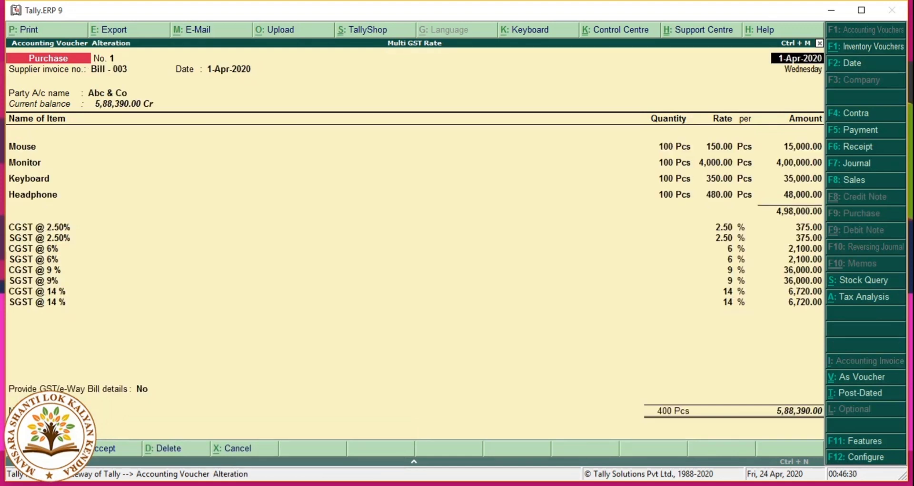
{"action": "key", "text": "alt+p"}
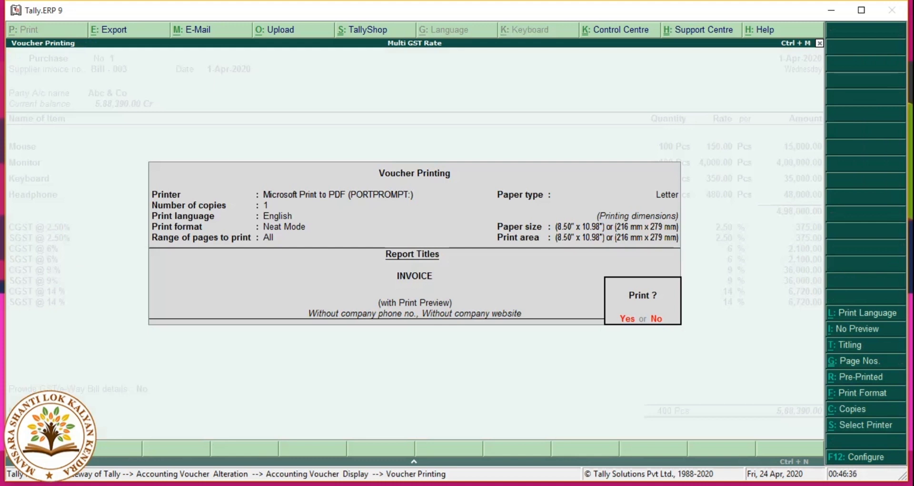
{"action": "key", "text": "Return"}
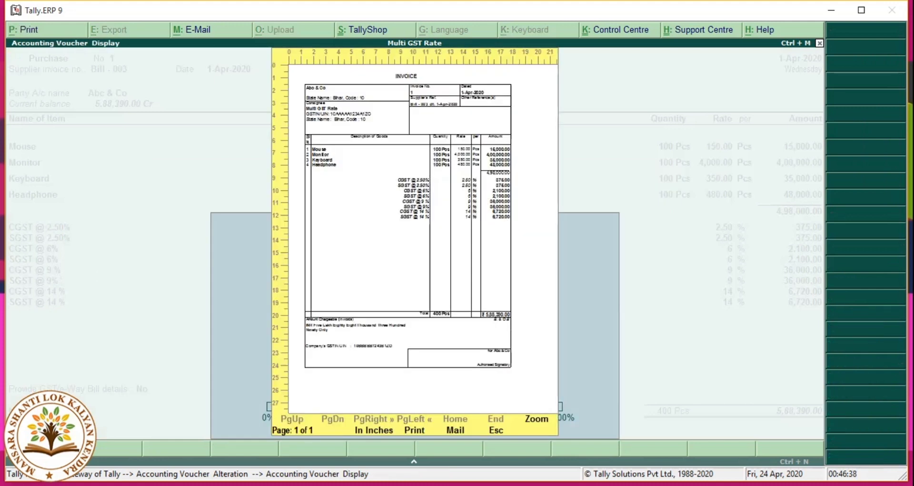
{"action": "left_click", "coordinate": [537, 419]}
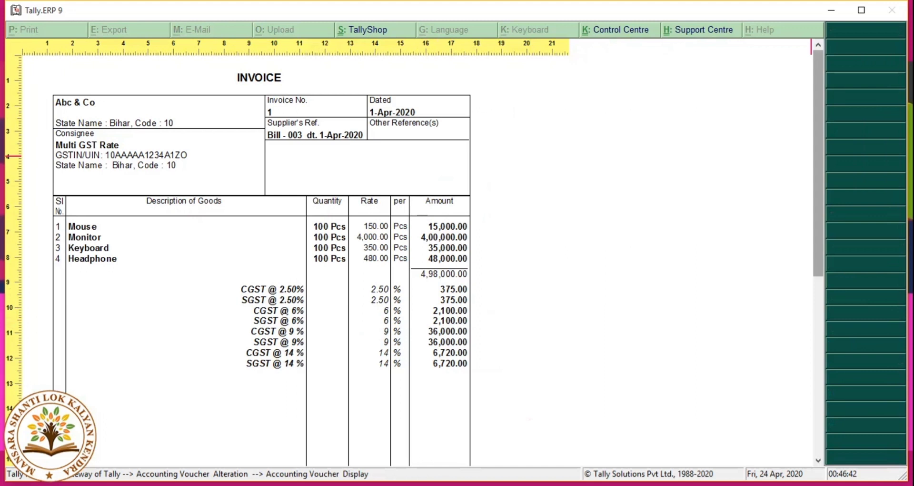
{"action": "scroll", "coordinate": [815, 156], "scroll_direction": "down", "scroll_amount": 6}
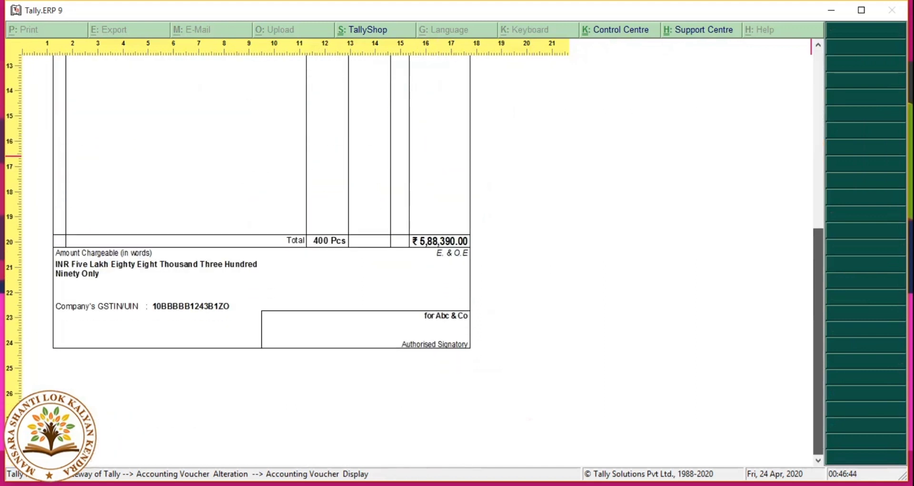
{"action": "scroll", "coordinate": [815, 156], "scroll_direction": "up", "scroll_amount": 5}
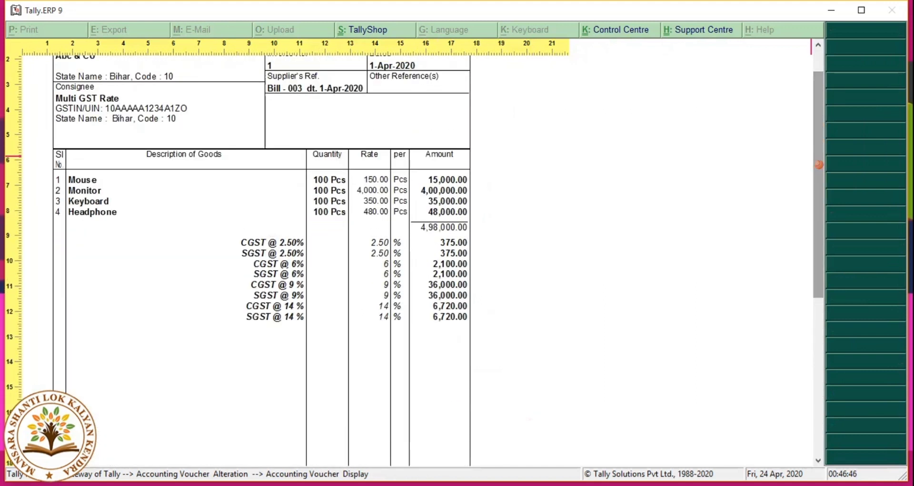
{"action": "key", "text": "Escape"}
{"action": "key", "text": "Escape"}
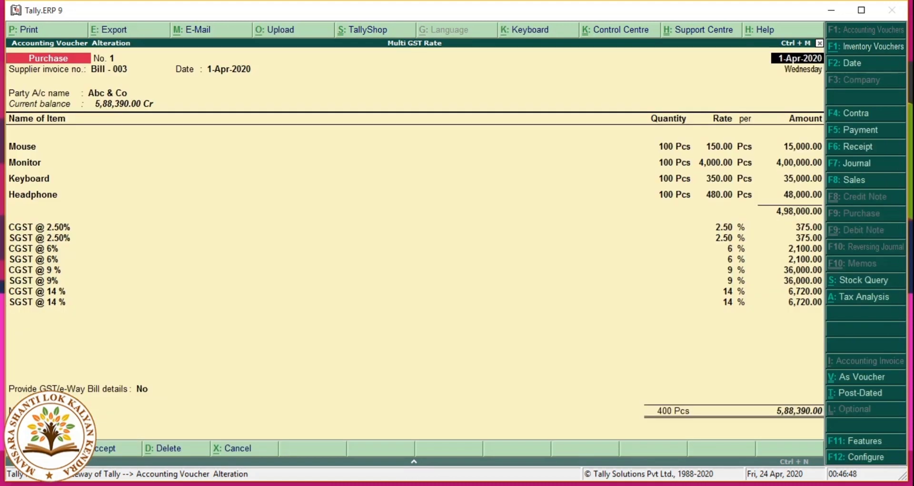
{"action": "key", "text": "Escape"}
{"action": "key", "text": "Return"}
{"action": "key", "text": "Escape"}
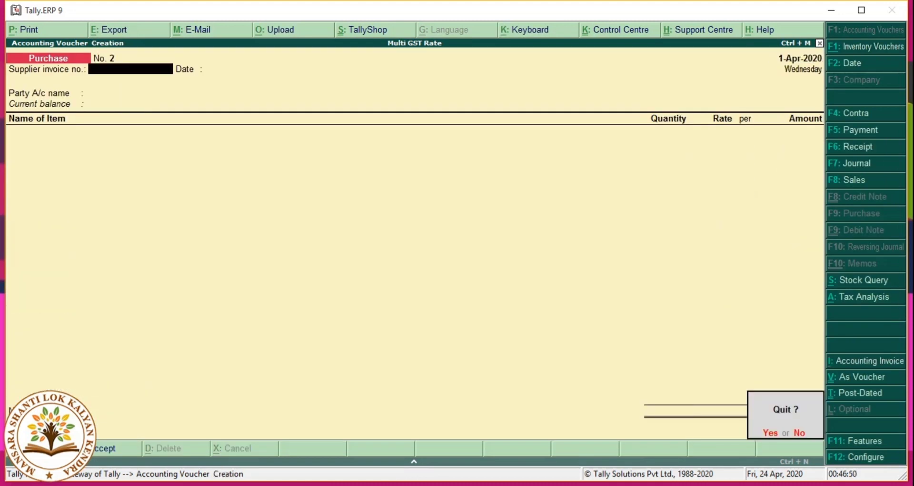
Step: Quit voucher entry and review the Current Liabilities in the Balance Sheet
{"action": "key", "text": "Return"}
{"action": "key", "text": "Down"}
{"action": "key", "text": "Down"}
{"action": "key", "text": "Down"}
{"action": "key", "text": "Down"}
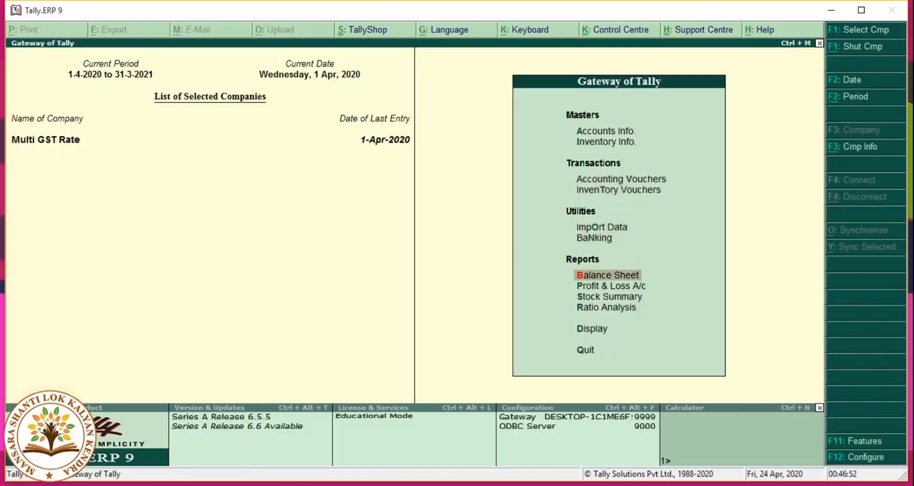
{"action": "key", "text": "Return"}
{"action": "key", "text": "Down"}
{"action": "key", "text": "Down"}
{"action": "key", "text": "Down"}
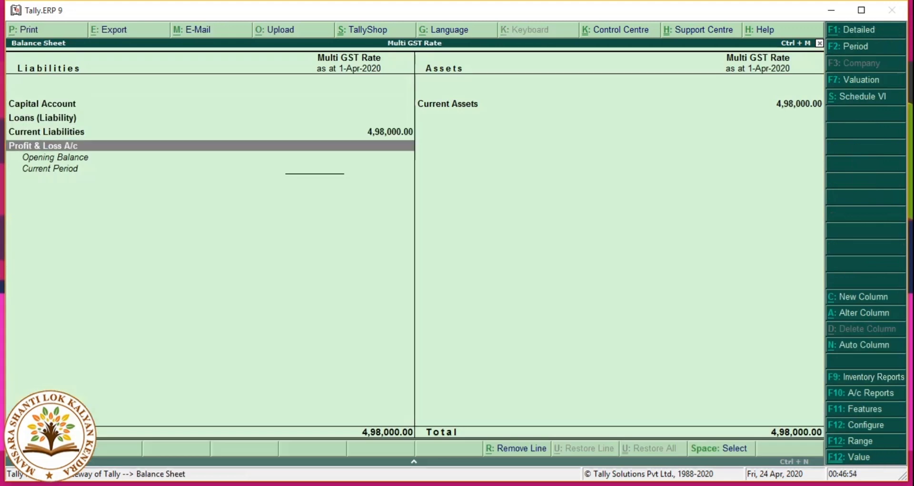
{"action": "key", "text": "Up"}
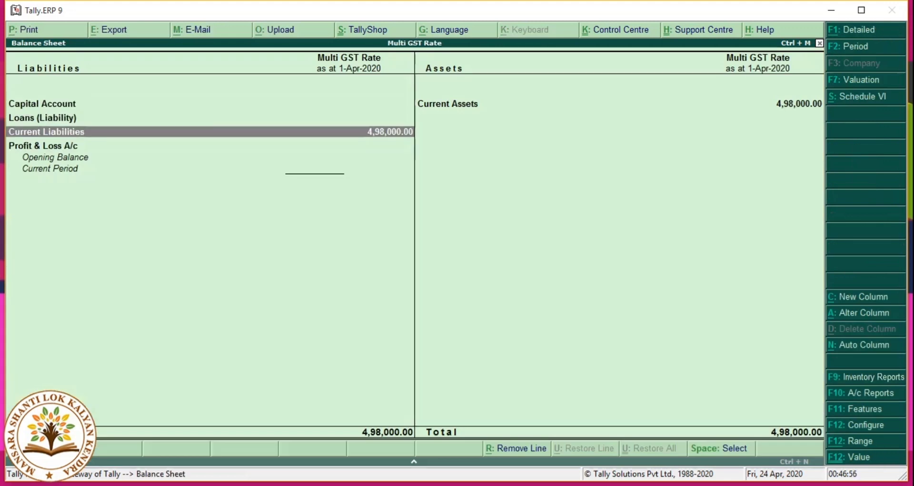
{"action": "key", "text": "Escape"}
Step: Open GSTR-2 through Display > Statutory Reports > GST Reports and check the B2B Invoices entry
{"action": "key", "text": "Down"}
{"action": "key", "text": "Down"}
{"action": "key", "text": "Down"}
{"action": "key", "text": "Down"}
{"action": "key", "text": "Return"}
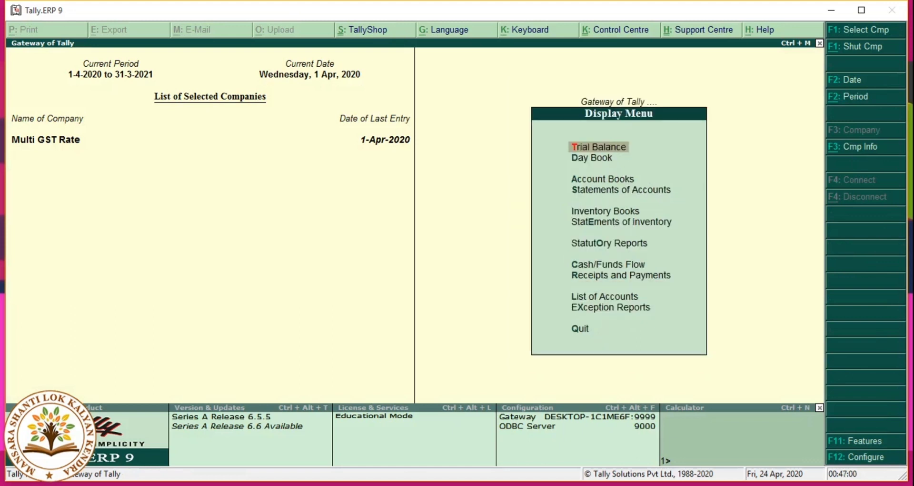
{"action": "key", "text": "Down"}
{"action": "key", "text": "Down"}
{"action": "key", "text": "Down"}
{"action": "key", "text": "Down"}
{"action": "key", "text": "Down"}
{"action": "key", "text": "Down"}
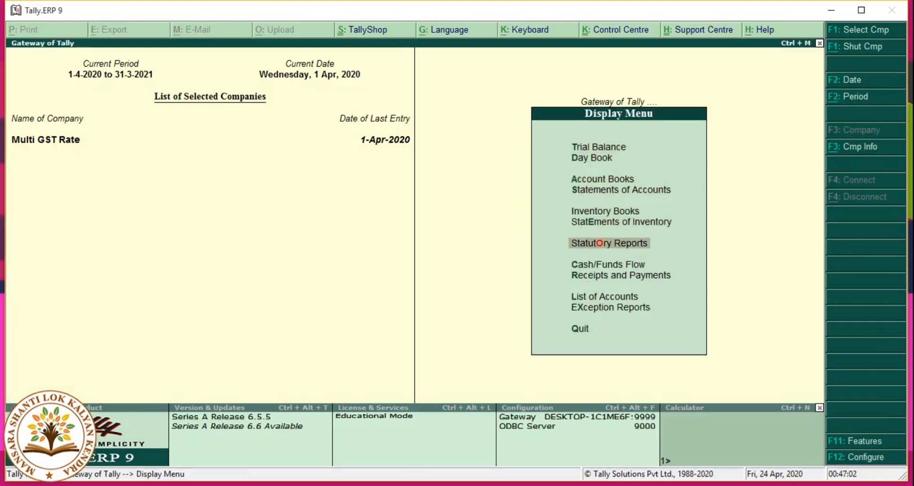
{"action": "key", "text": "Return"}
{"action": "key", "text": "Return"}
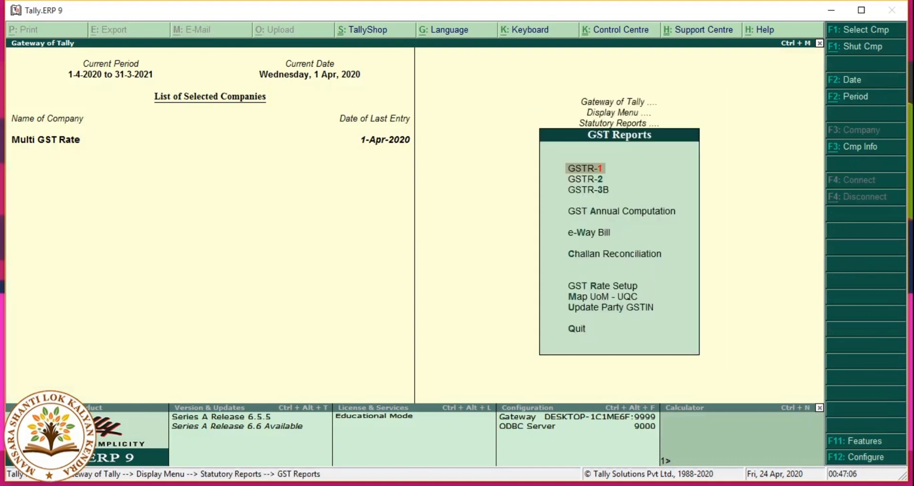
{"action": "key", "text": "Down"}
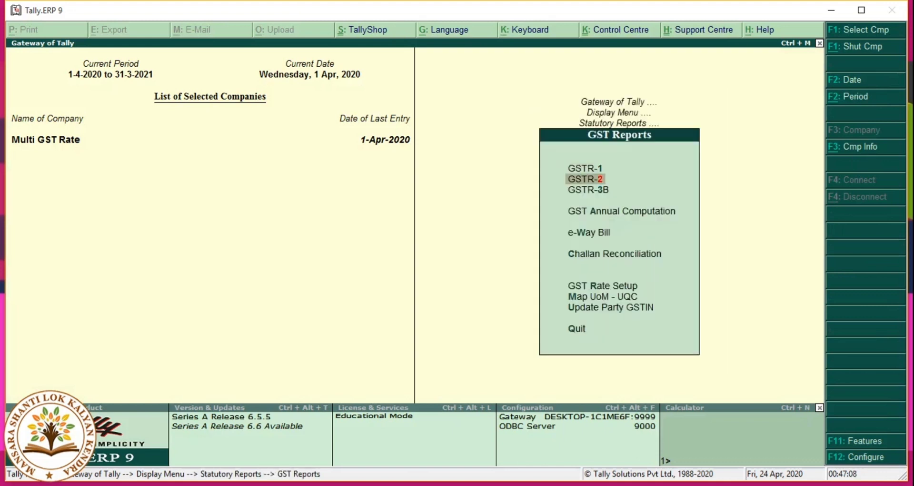
{"action": "key", "text": "Return"}
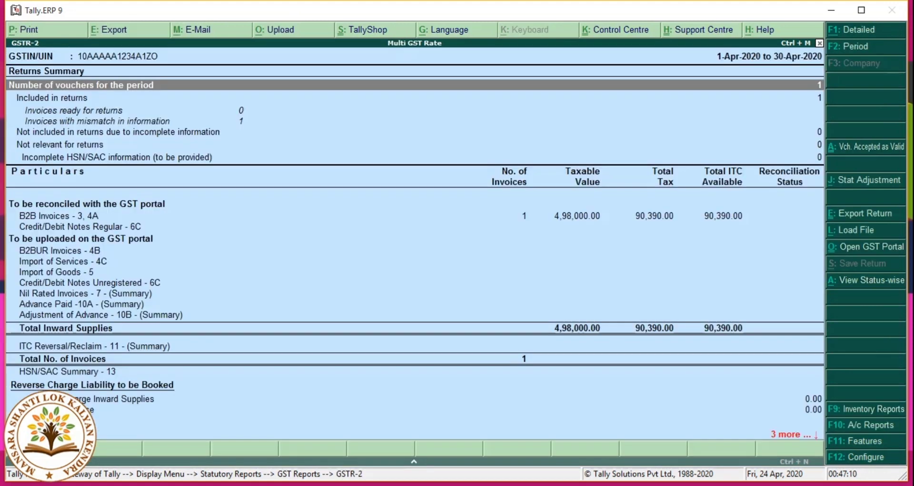
{"action": "key", "text": "Down"}
{"action": "key", "text": "Down"}
{"action": "key", "text": "Down"}
{"action": "key", "text": "Down"}
{"action": "key", "text": "Down"}
{"action": "key", "text": "Down"}
{"action": "key", "text": "Down"}
{"action": "key", "text": "Down"}
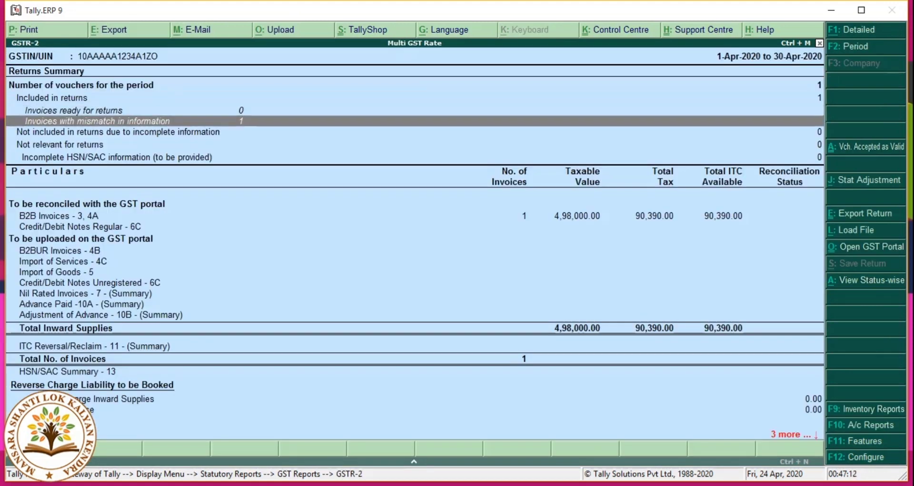
{"action": "key", "text": "Up"}
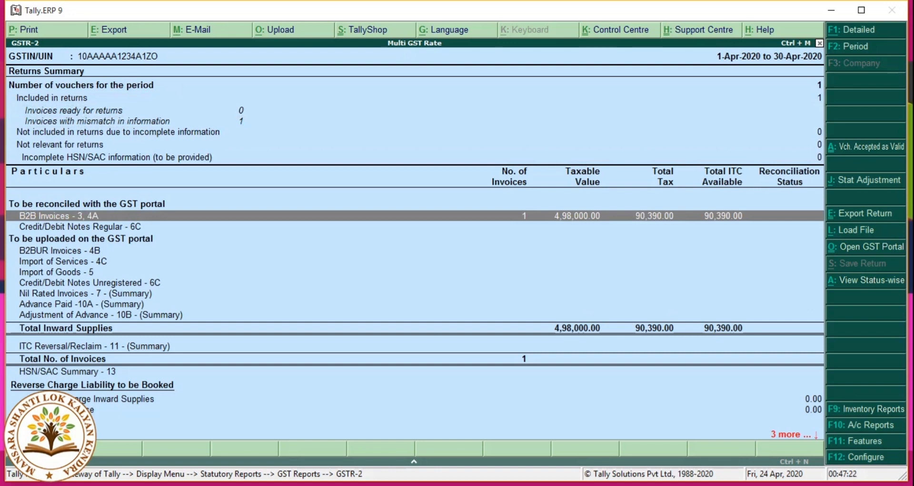
Step: Drill into Abc & Co's Bill - 003 from GSTR-2 B2B Invoices, then back out to the Gateway of Tally
{"action": "key", "text": "Return"}
{"action": "key", "text": "Return"}
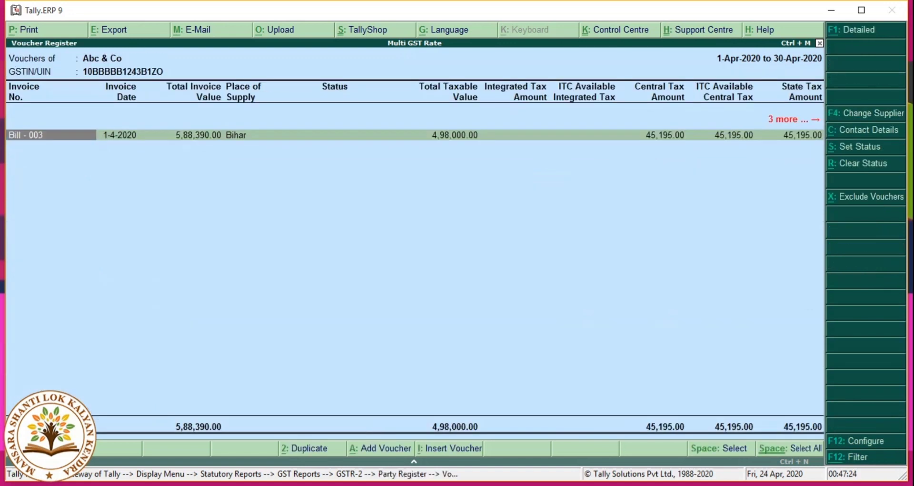
{"action": "key", "text": "Return"}
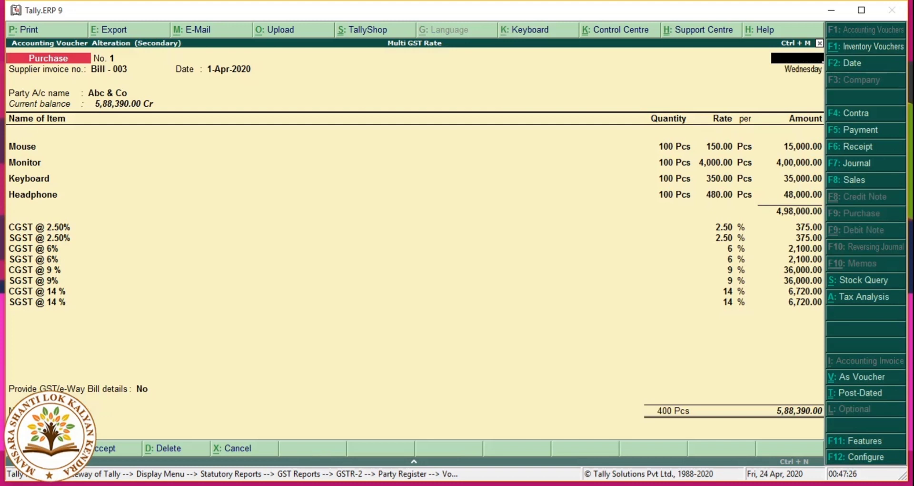
{"action": "key", "text": "Escape"}
{"action": "key", "text": "Escape"}
{"action": "key", "text": "Escape"}
{"action": "key", "text": "Escape"}
{"action": "key", "text": "Escape"}
{"action": "key", "text": "Escape"}
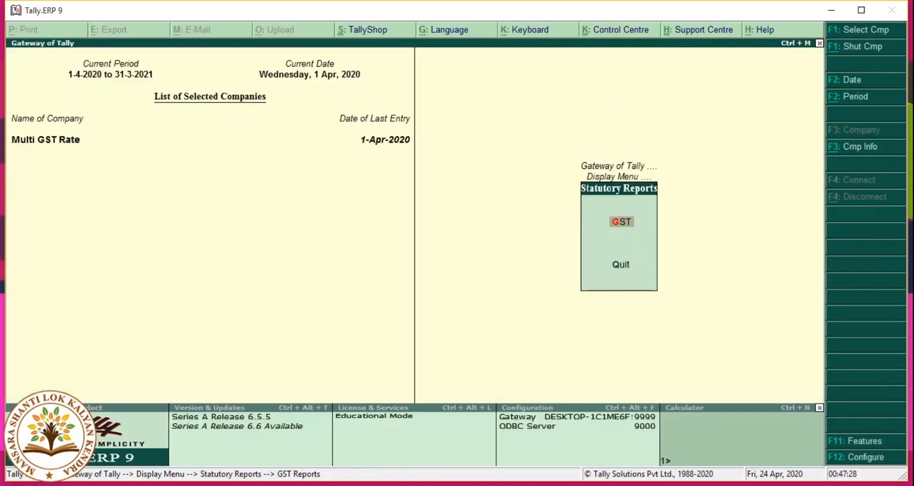
{"action": "key", "text": "Escape"}
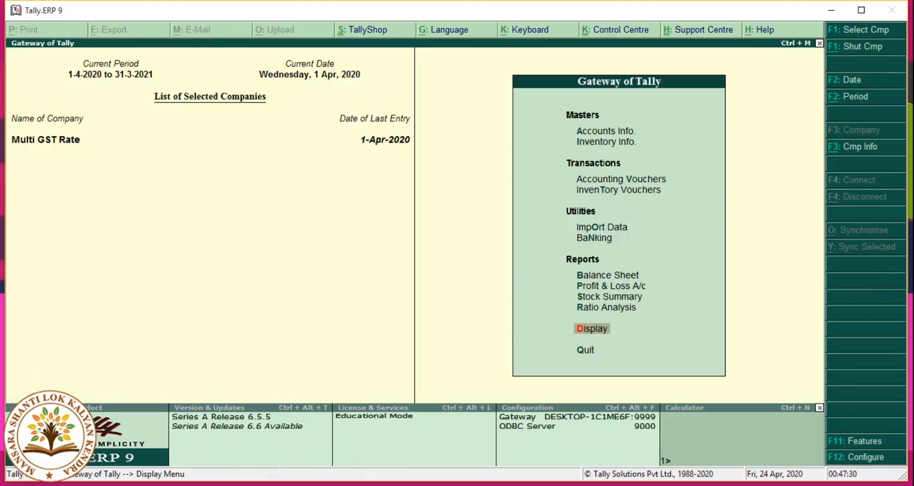
{"action": "key", "text": "Up"}
{"action": "key", "text": "Up"}
{"action": "key", "text": "Up"}
{"action": "key", "text": "Up"}
{"action": "key", "text": "Up"}
{"action": "key", "text": "Up"}
{"action": "key", "text": "Up"}
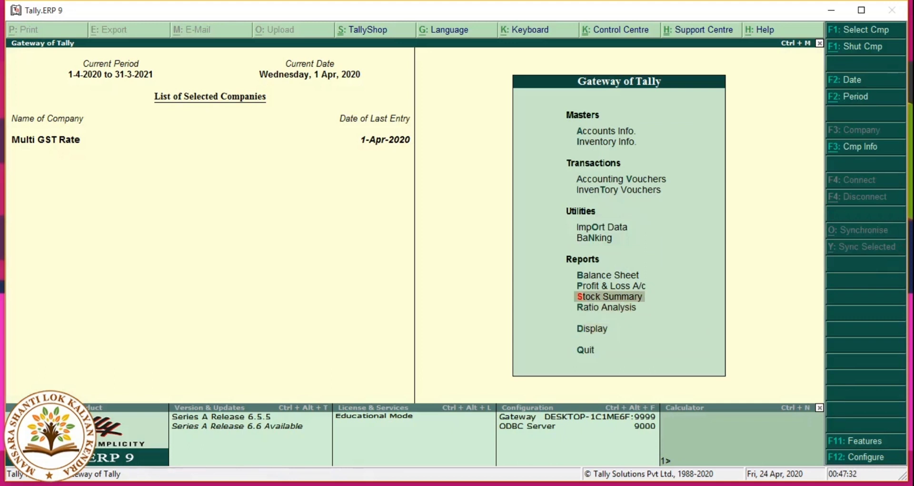
Step: Start Sales voucher No. 1 dated 2-Apr-2020 with reference BIll - 0021 and the individual customer as party
{"action": "key", "text": "Up"}
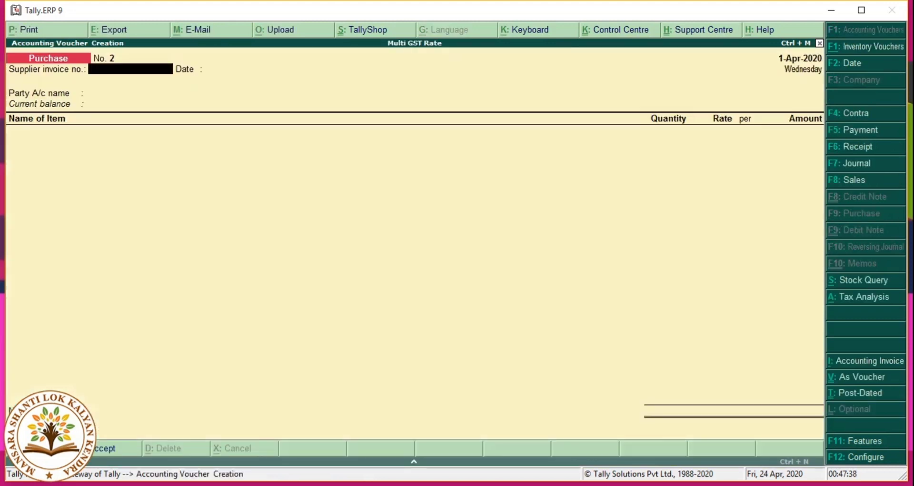
{"action": "key", "text": "F8"}
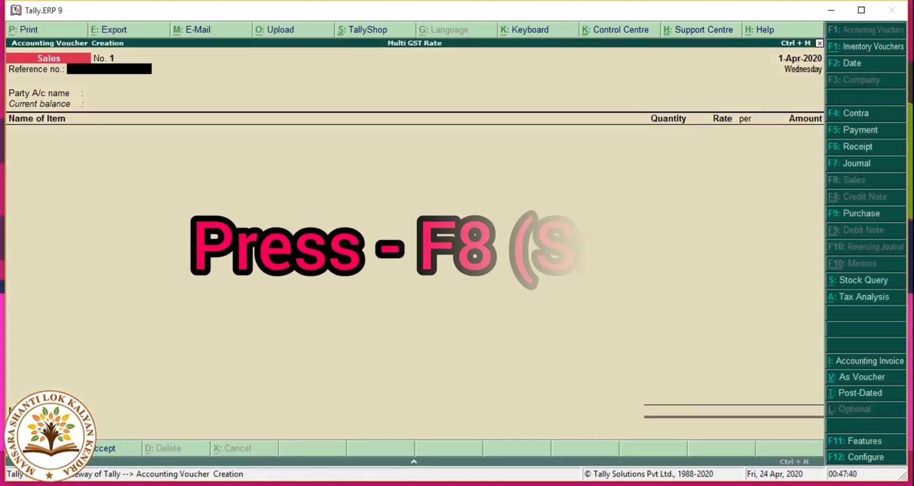
{"action": "key", "text": "F2"}
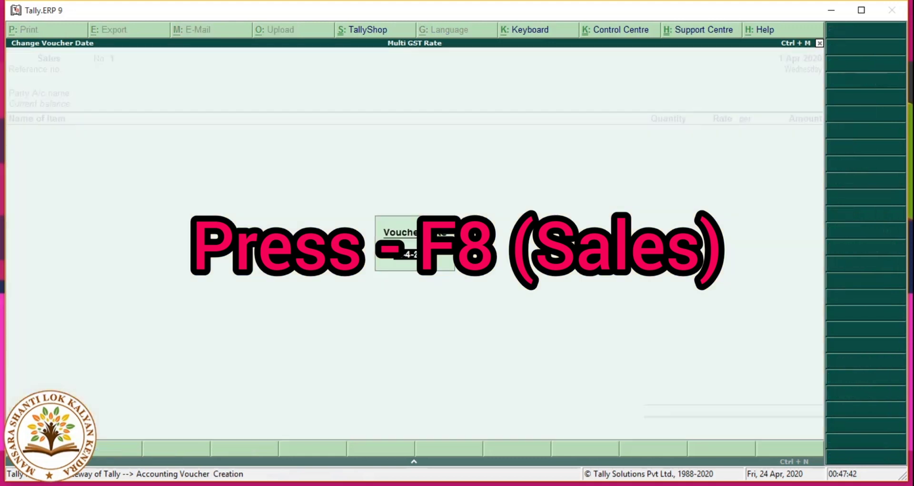
{"action": "type", "text": "2"}
{"action": "key", "text": "Return"}
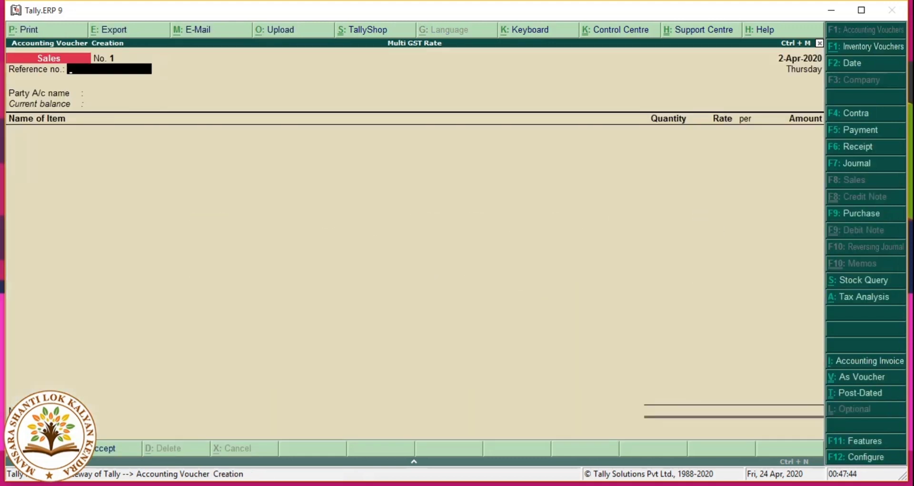
{"action": "type", "text": "BIll - 0021"}
{"action": "key", "text": "Return"}
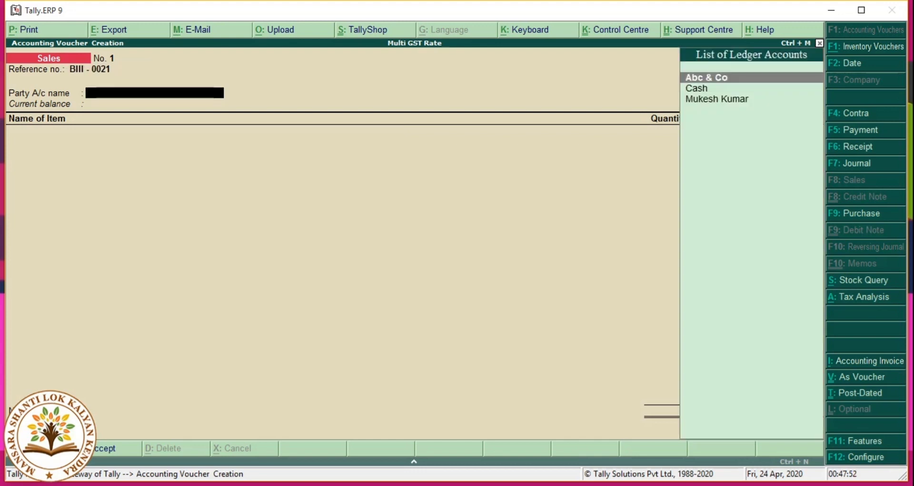
{"action": "key", "text": "Down"}
{"action": "key", "text": "Down"}
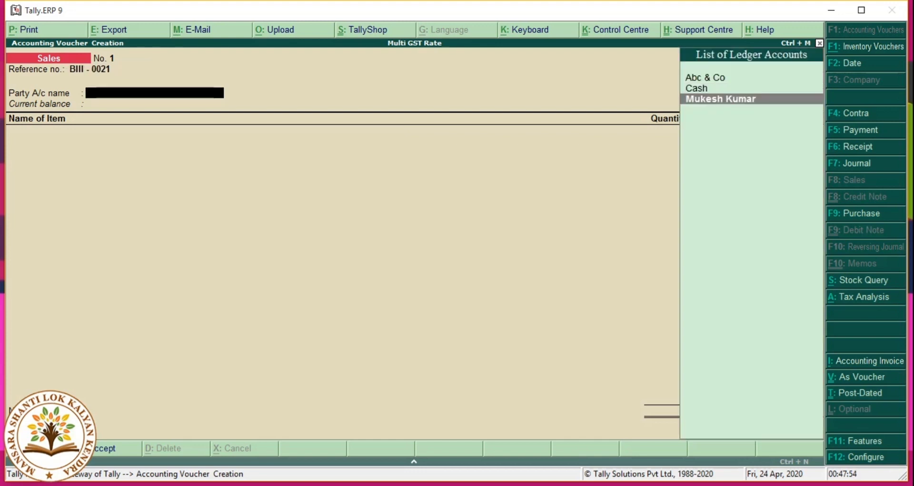
{"action": "key", "text": "Return"}
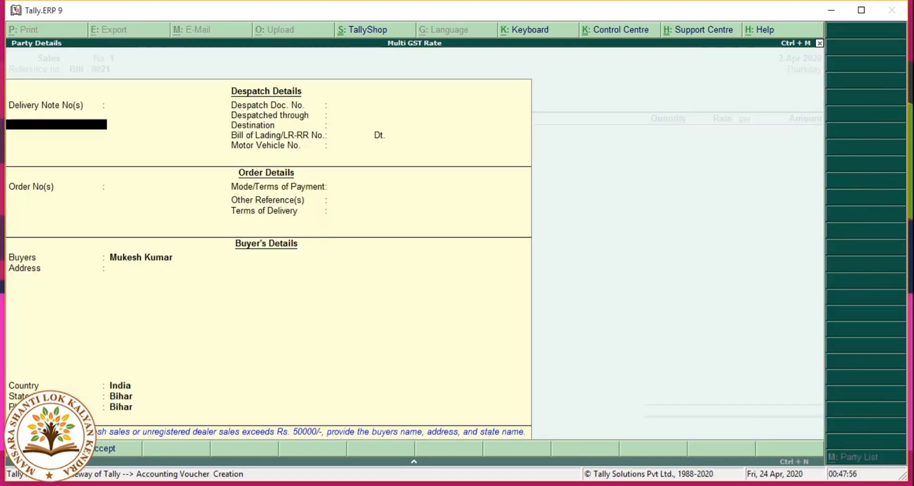
{"action": "key", "text": "ctrl+a"}
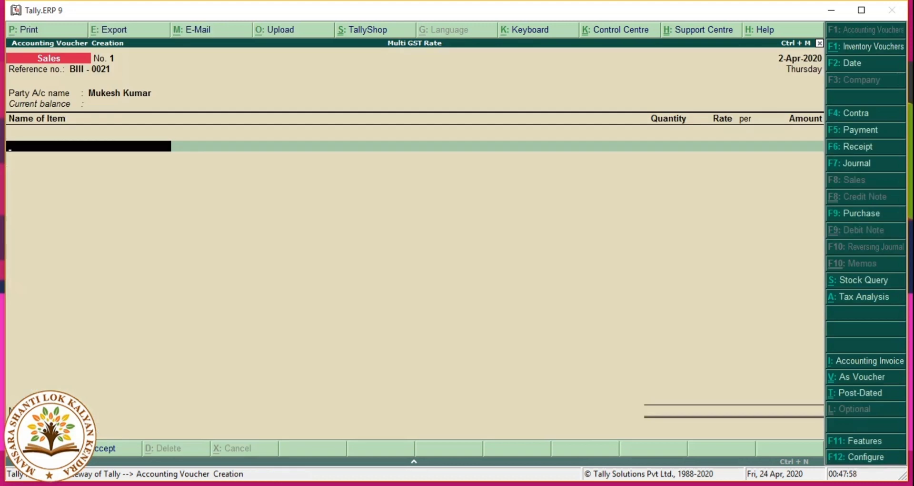
Step: Add Mouse, 100 Pcs at 210.00 (21,000.00), credited to Sales A/c
{"action": "type", "text": "Mo"}
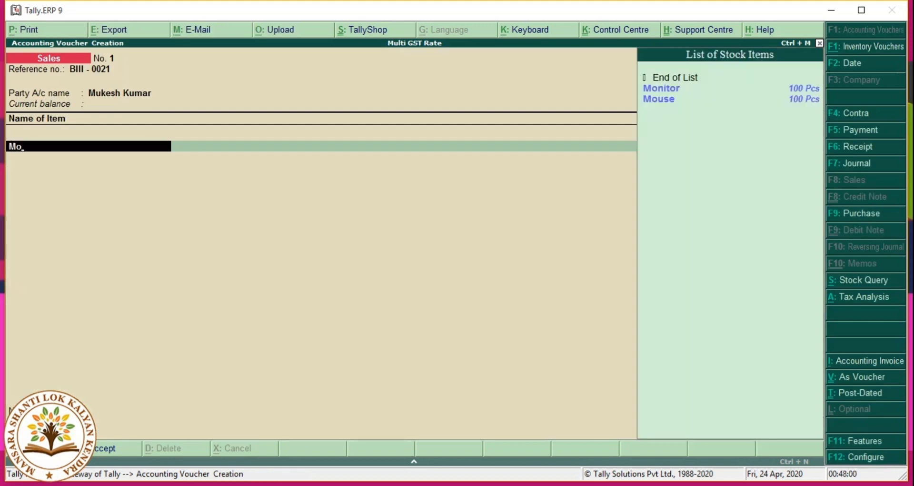
{"action": "key", "text": "Down"}
{"action": "key", "text": "Return"}
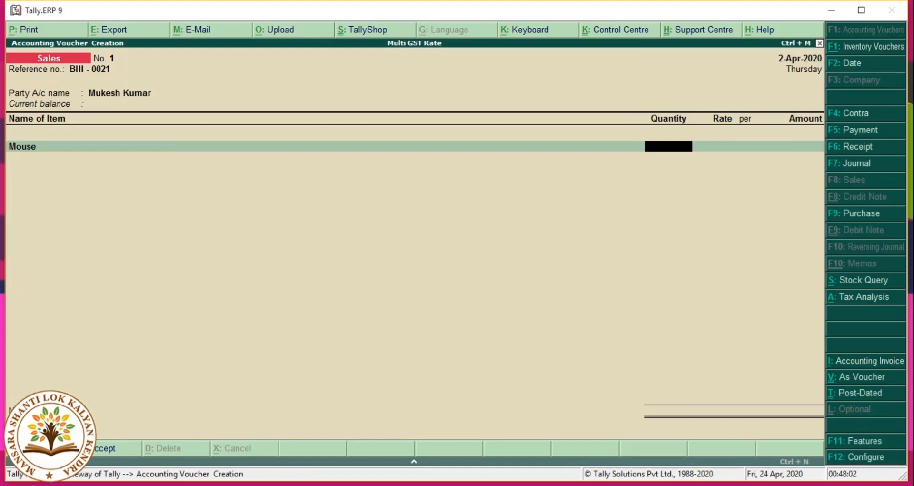
{"action": "type", "text": "100"}
{"action": "key", "text": "Return"}
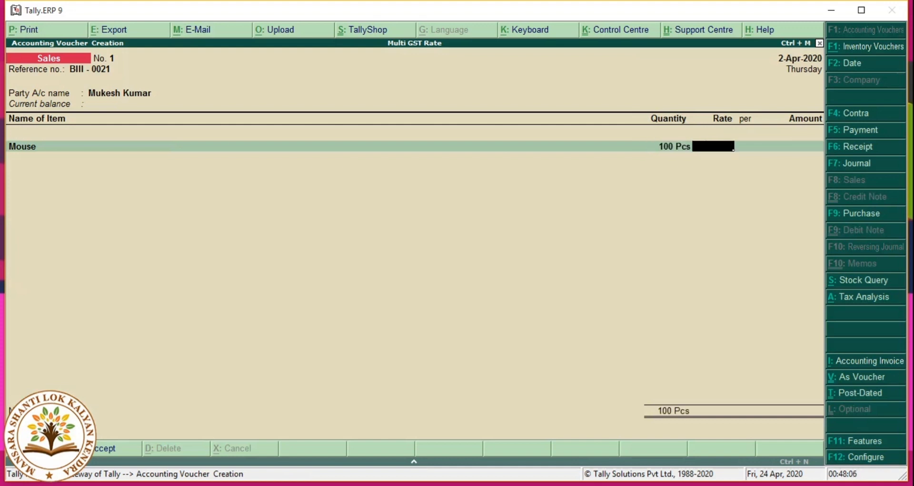
{"action": "type", "text": "210"}
{"action": "key", "text": "Return"}
{"action": "key", "text": "Return"}
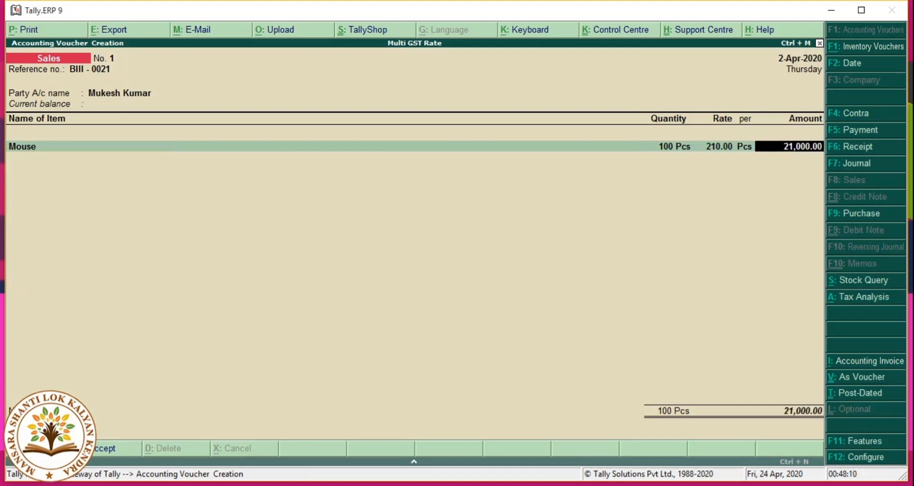
{"action": "key", "text": "Return"}
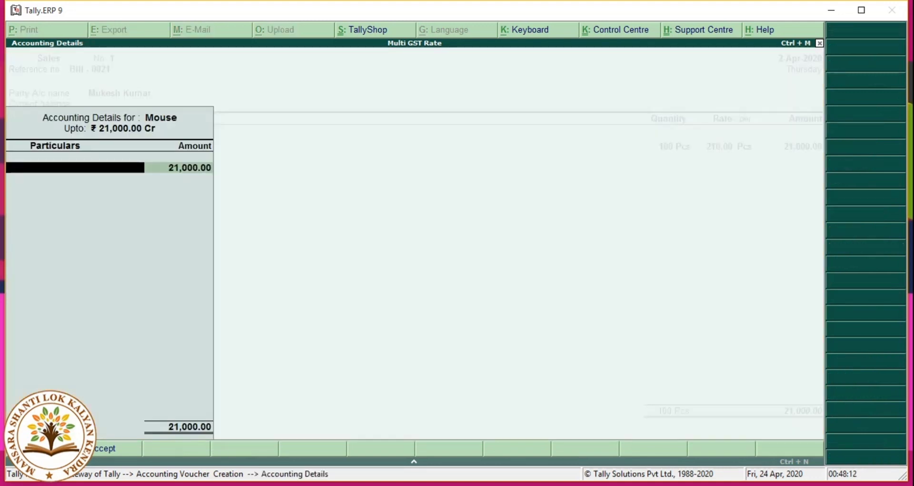
{"action": "type", "text": "Sa"}
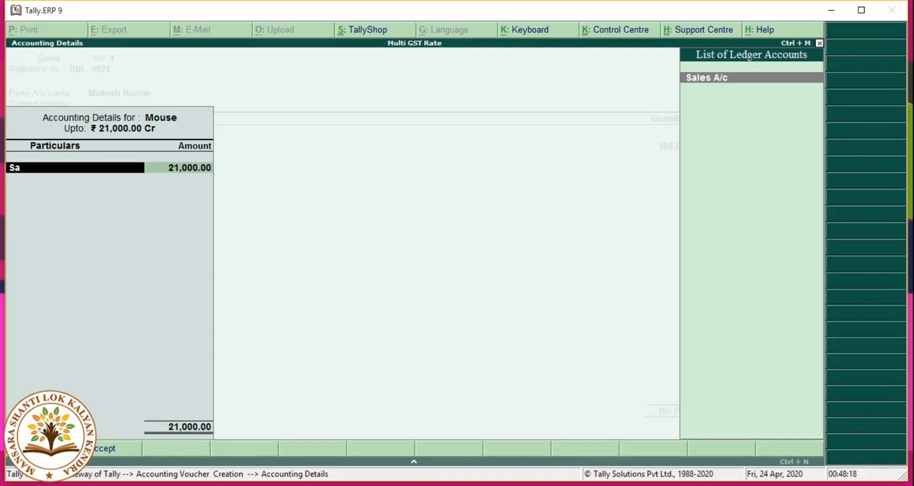
{"action": "key", "text": "Return"}
{"action": "key", "text": "Return"}
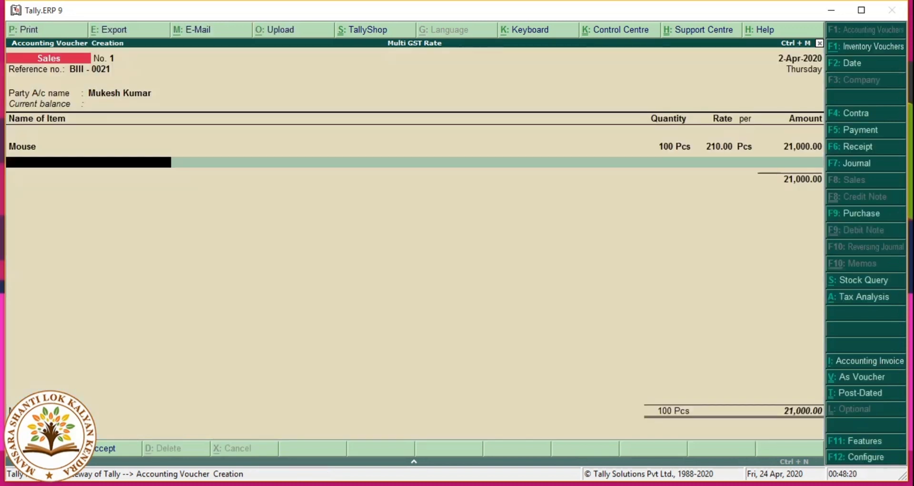
Step: Add Monitor, 100 Pcs at 4,200, allocated to Sales A/c
{"action": "type", "text": "Mo"}
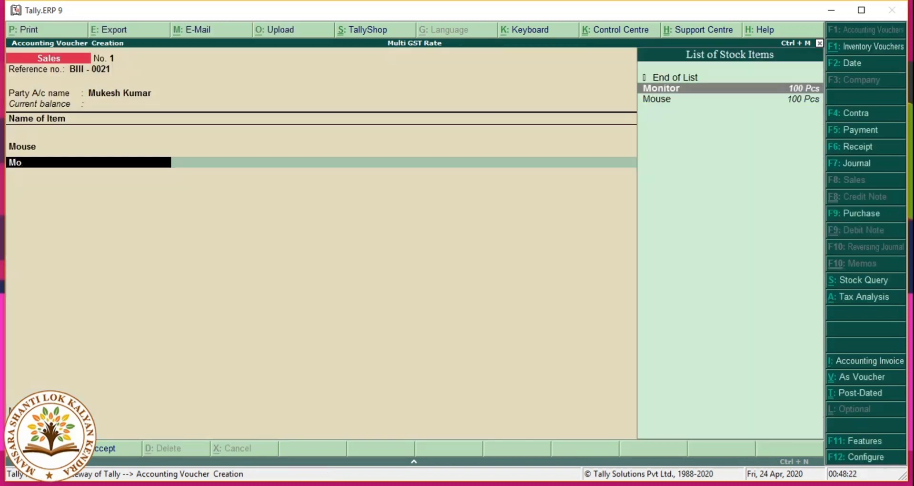
{"action": "key", "text": "Return"}
{"action": "type", "text": "100"}
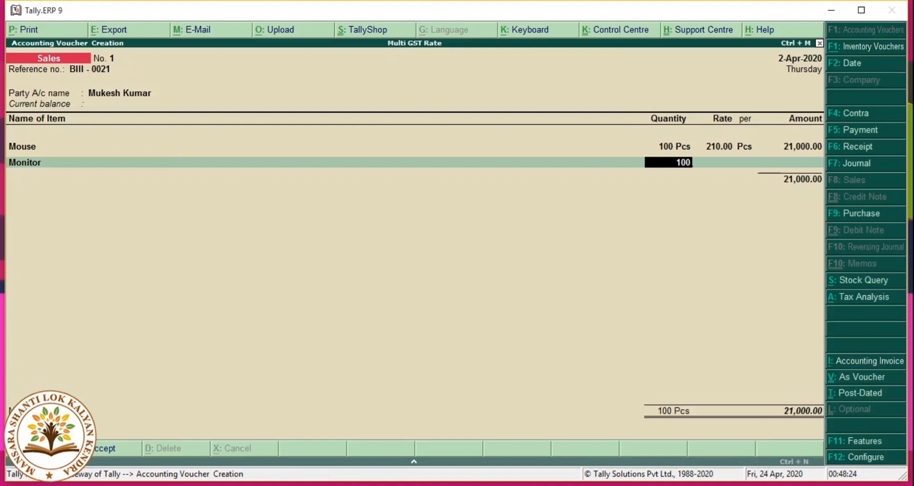
{"action": "key", "text": "Return"}
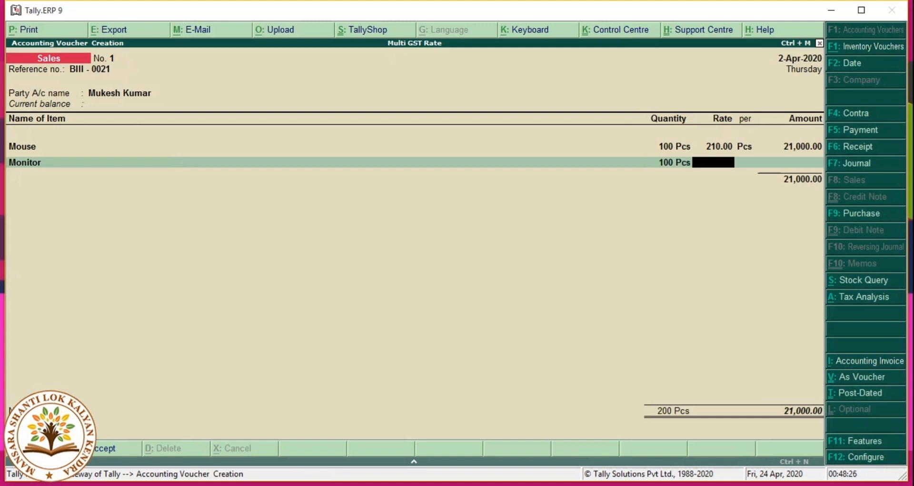
{"action": "type", "text": "4200"}
{"action": "key", "text": "Return"}
{"action": "key", "text": "Return"}
{"action": "key", "text": "Return"}
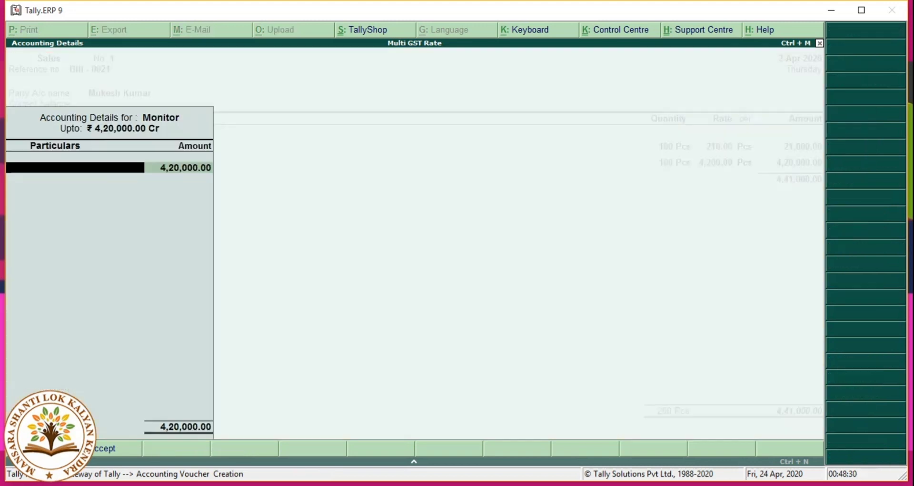
{"action": "type", "text": "Sal"}
{"action": "key", "text": "Return"}
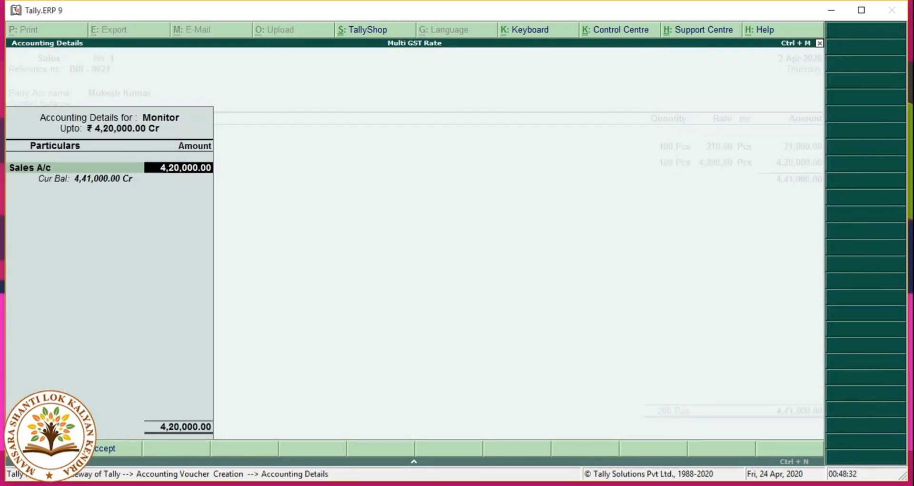
{"action": "key", "text": "Return"}
{"action": "key", "text": "Return"}
{"action": "key", "text": "BackSpace"}
{"action": "key", "text": "Return"}
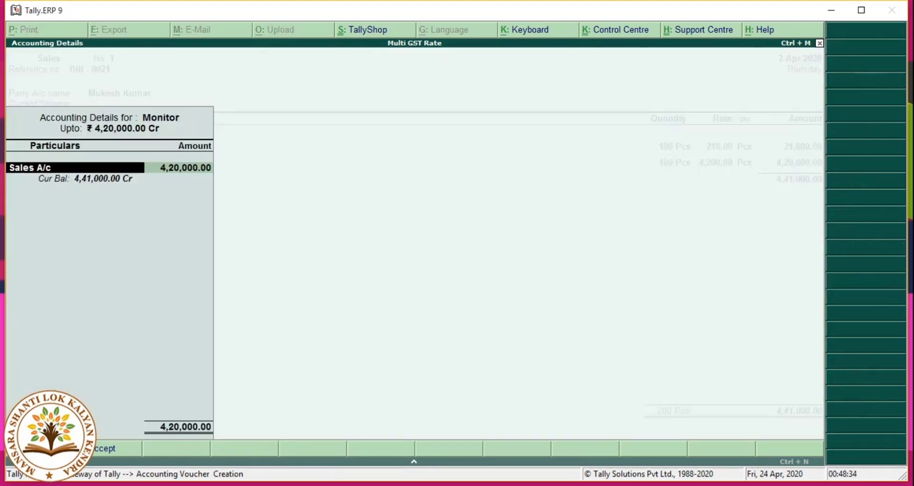
{"action": "key", "text": "Return"}
{"action": "key", "text": "Return"}
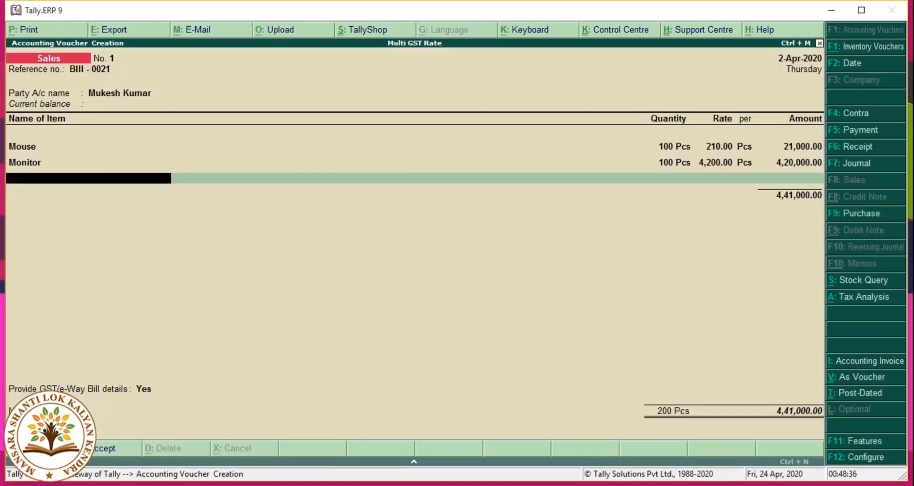
Step: Add Keyboard, 100 Pcs at 410 (41,000.00), allocated to Sales A/c
{"action": "type", "text": "Ke"}
{"action": "key", "text": "Return"}
{"action": "type", "text": "100"}
{"action": "key", "text": "Return"}
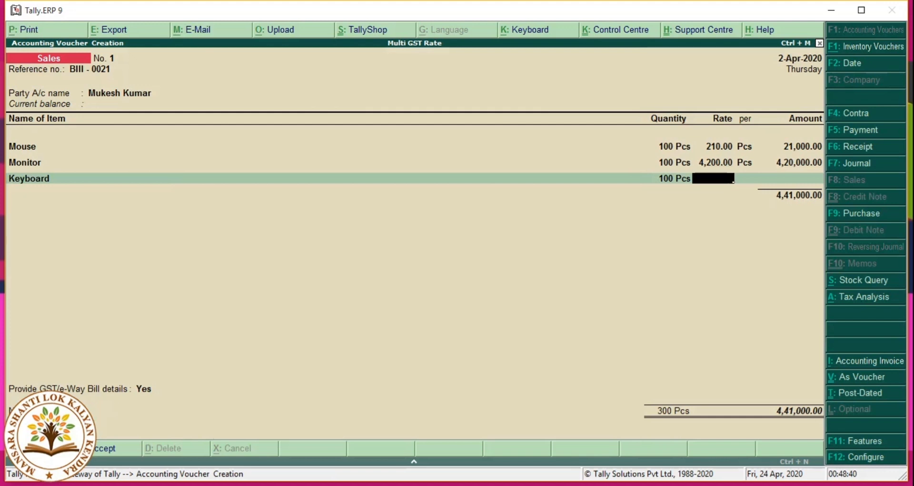
{"action": "type", "text": "410"}
{"action": "key", "text": "Return"}
{"action": "key", "text": "Return"}
{"action": "key", "text": "Return"}
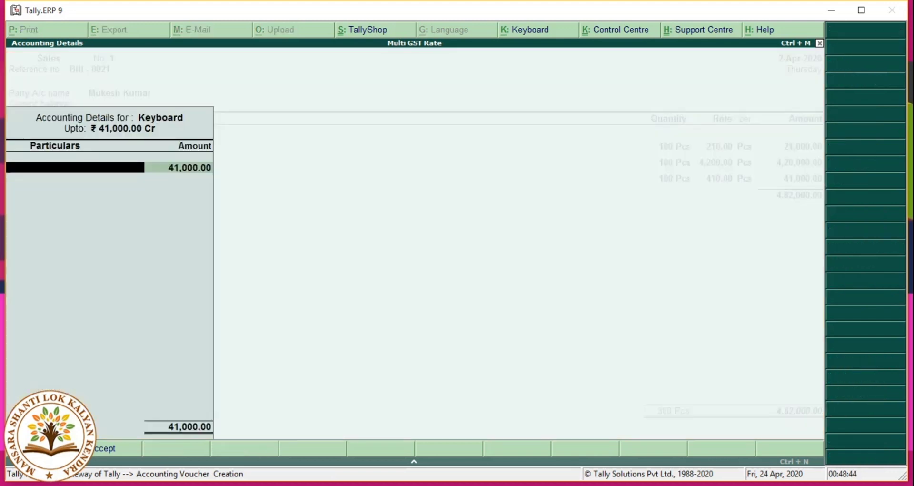
{"action": "type", "text": "Sa"}
{"action": "key", "text": "Return"}
{"action": "key", "text": "Return"}
{"action": "key", "text": "Return"}
{"action": "key", "text": "BackSpace"}
{"action": "key", "text": "BackSpace"}
{"action": "key", "text": "Return"}
{"action": "key", "text": "Return"}
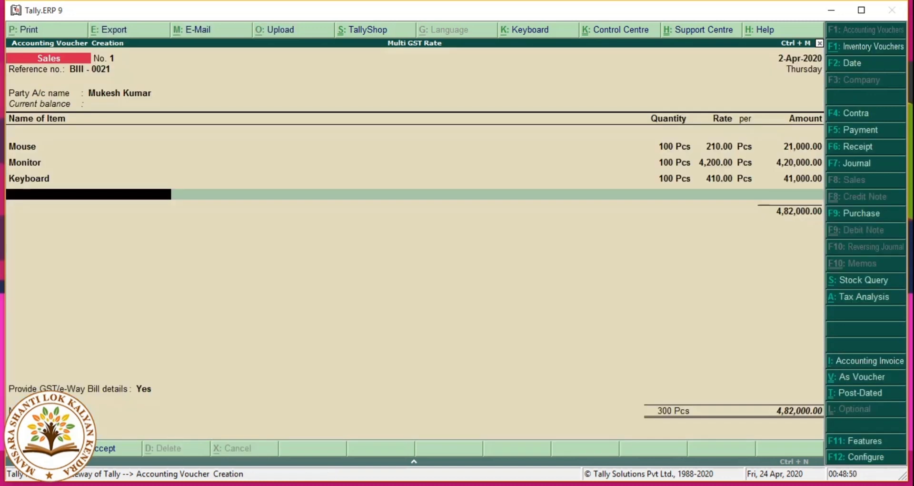
Step: Add Headphone, 100 Pcs at 520.00 (52,000.00), allocated to Sales A/c
{"action": "type", "text": "He"}
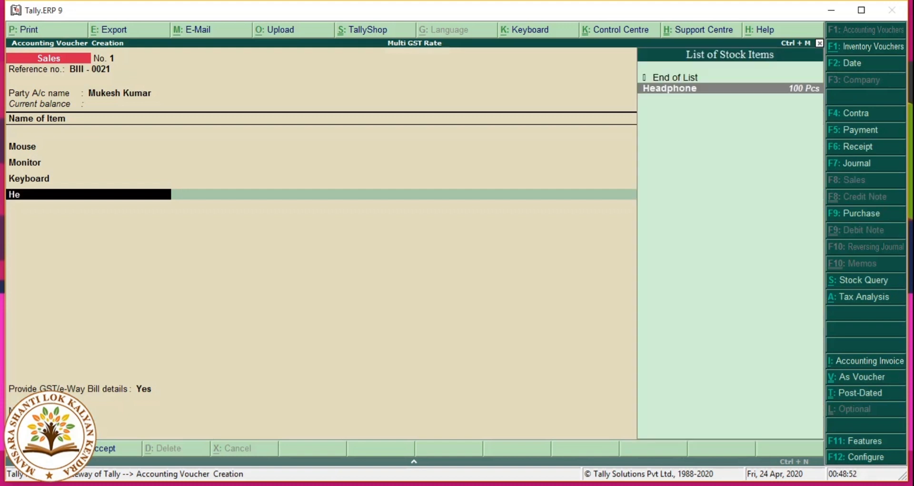
{"action": "key", "text": "Return"}
{"action": "type", "text": "100"}
{"action": "key", "text": "Return"}
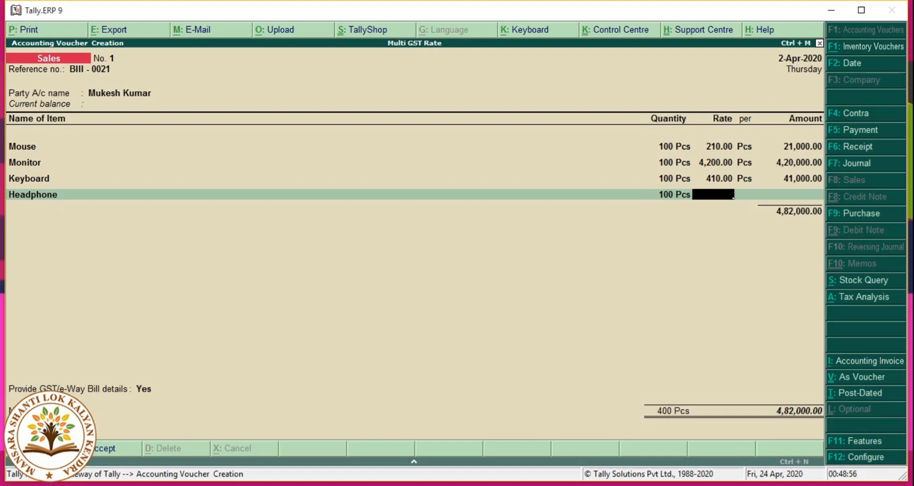
{"action": "type", "text": "520"}
{"action": "key", "text": "Return"}
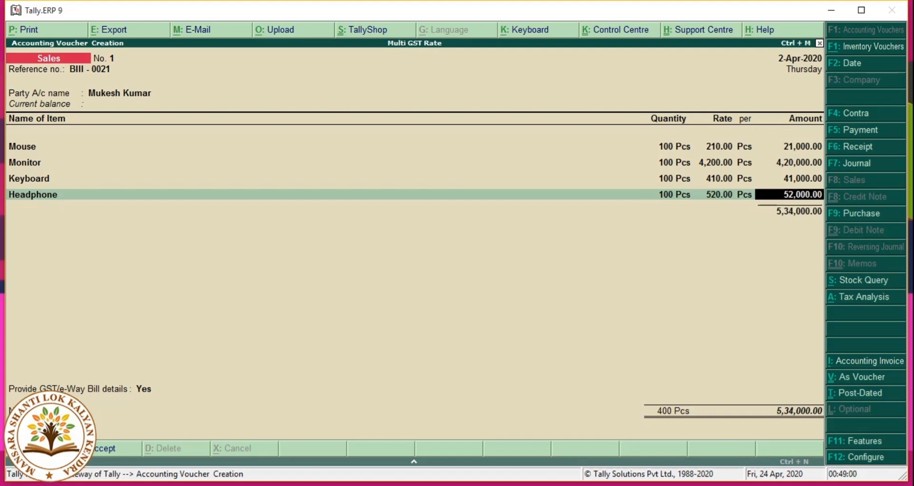
{"action": "key", "text": "Return"}
{"action": "key", "text": "Return"}
{"action": "type", "text": "Sales A/c"}
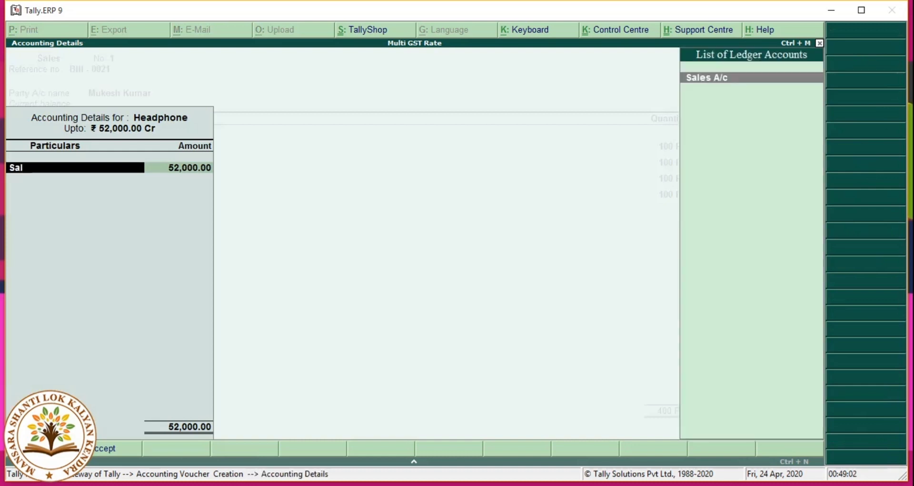
{"action": "key", "text": "Return"}
{"action": "key", "text": "Return"}
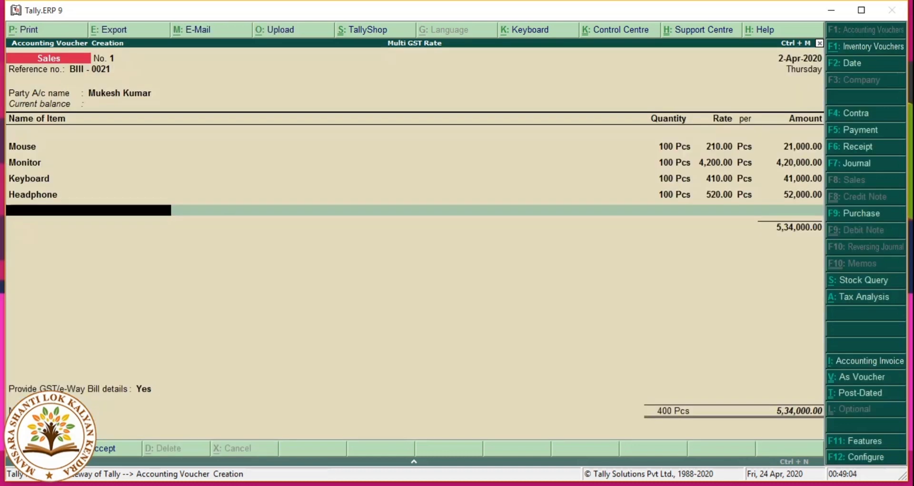
{"action": "key", "text": "Return"}
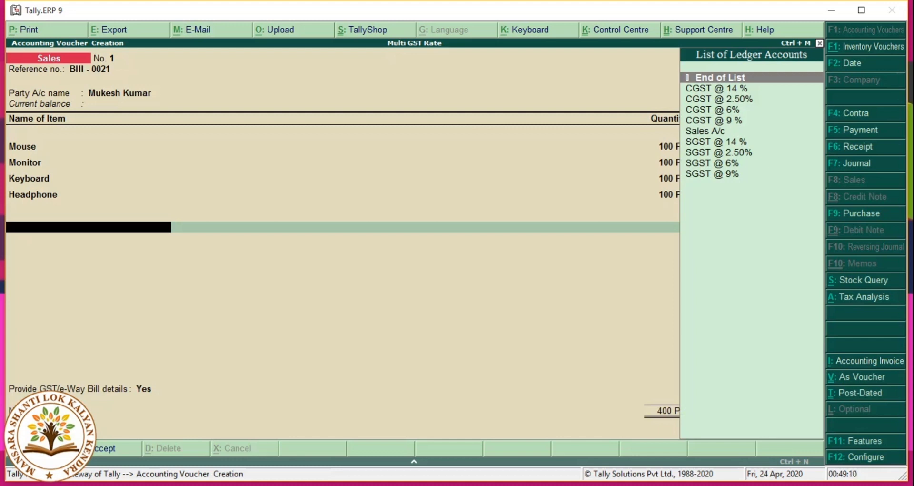
Step: Add CGST @ 2.50% (525.00) and SGST @ 2.50% tax lines
{"action": "key", "text": "Down"}
{"action": "key", "text": "Down"}
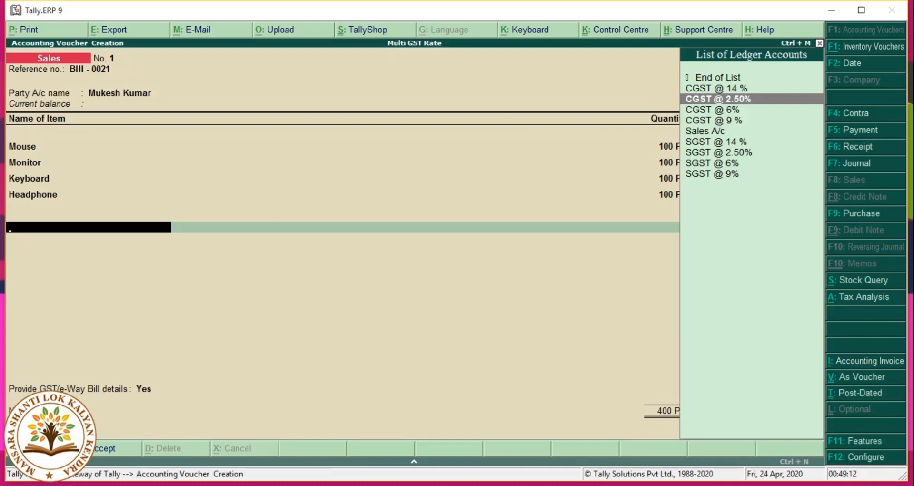
{"action": "key", "text": "Return"}
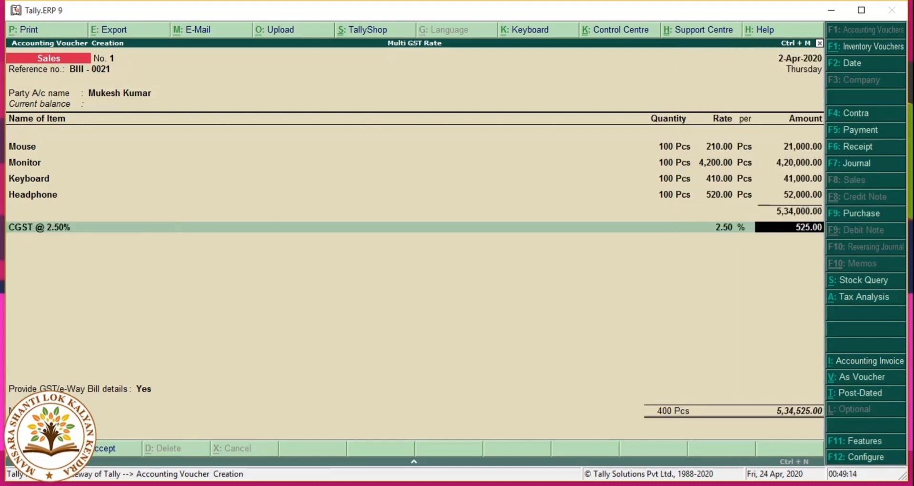
{"action": "key", "text": "Return"}
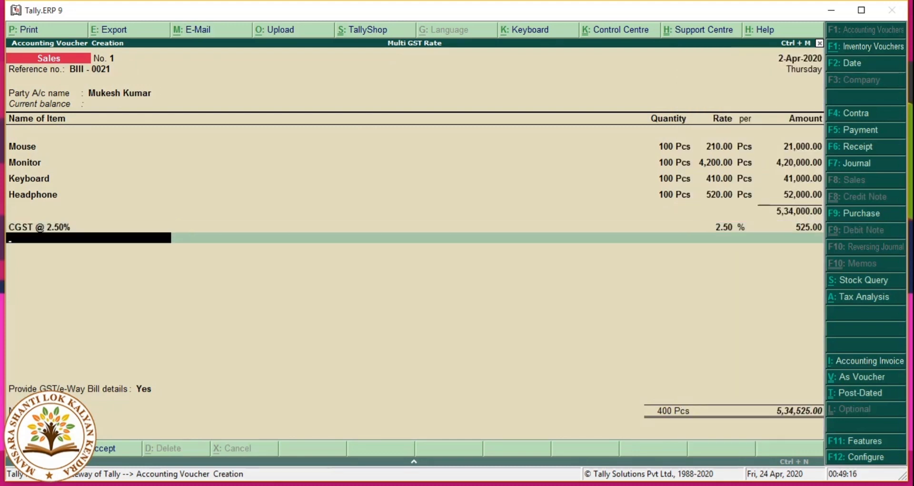
{"action": "type", "text": "S"}
{"action": "key", "text": "Down"}
{"action": "key", "text": "Down"}
{"action": "key", "text": "Down"}
{"action": "key", "text": "Down"}
{"action": "key", "text": "Up"}
{"action": "key", "text": "Up"}
{"action": "key", "text": "Return"}
{"action": "key", "text": "Return"}
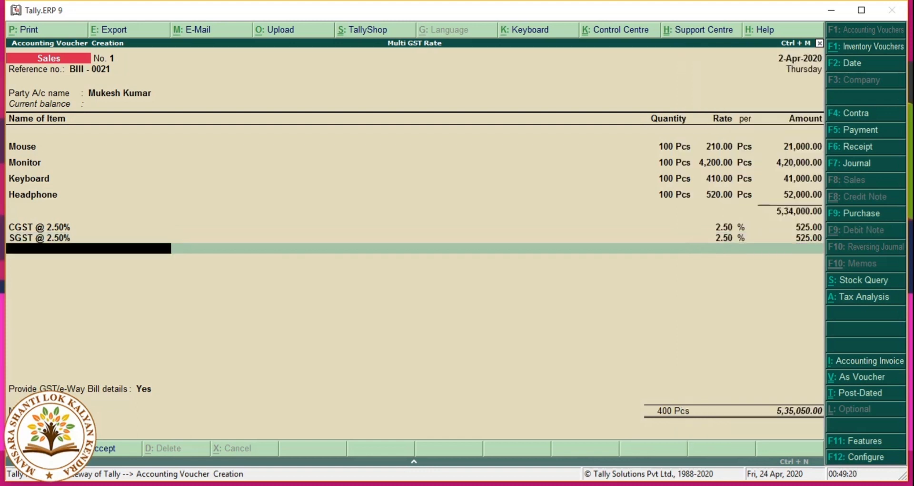
Step: Add CGST @ 6% and SGST @ 6% tax lines of 2,460.00 each
{"action": "type", "text": "C"}
{"action": "key", "text": "Down"}
{"action": "key", "text": "Down"}
{"action": "key", "text": "Down"}
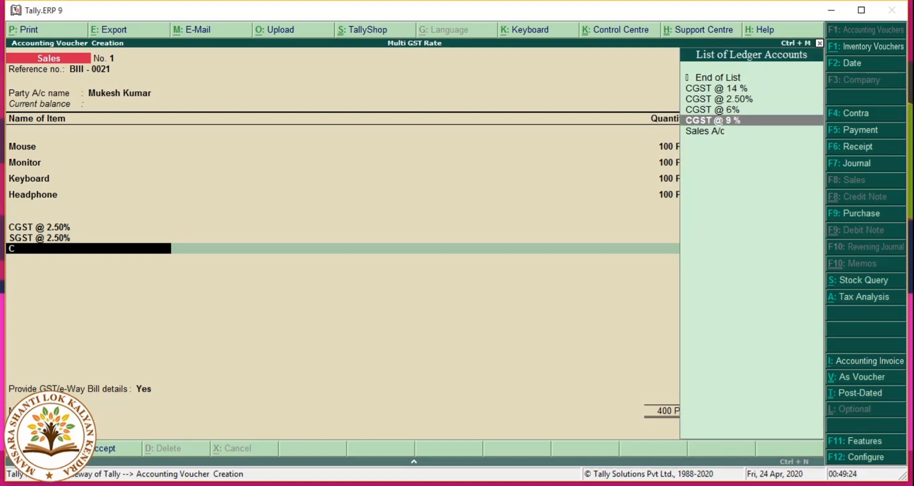
{"action": "key", "text": "Up"}
{"action": "key", "text": "Return"}
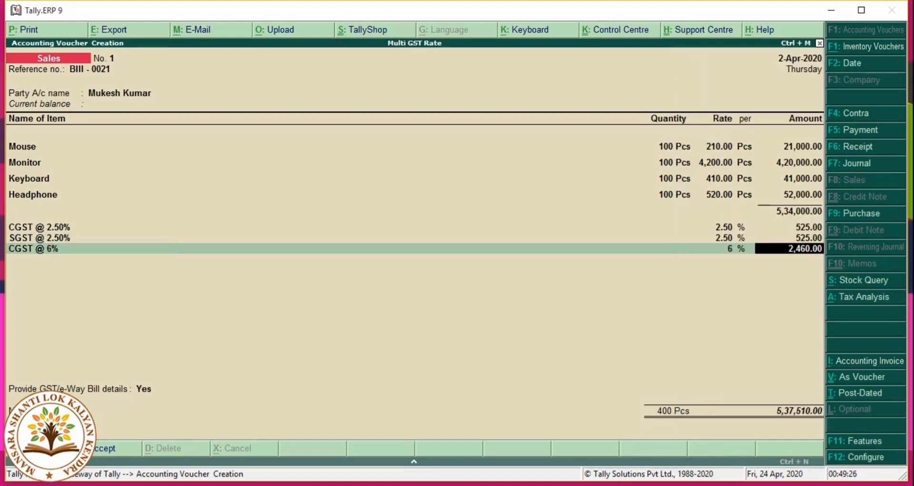
{"action": "key", "text": "Return"}
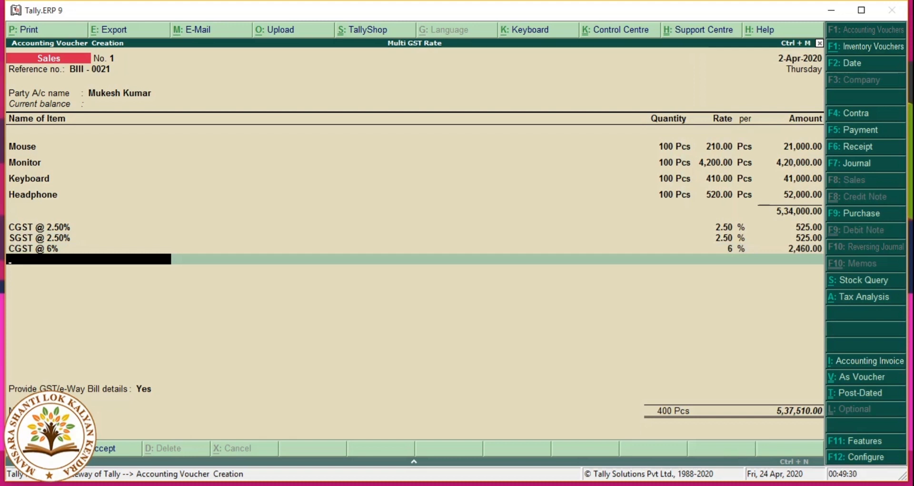
{"action": "type", "text": "S"}
{"action": "key", "text": "Down"}
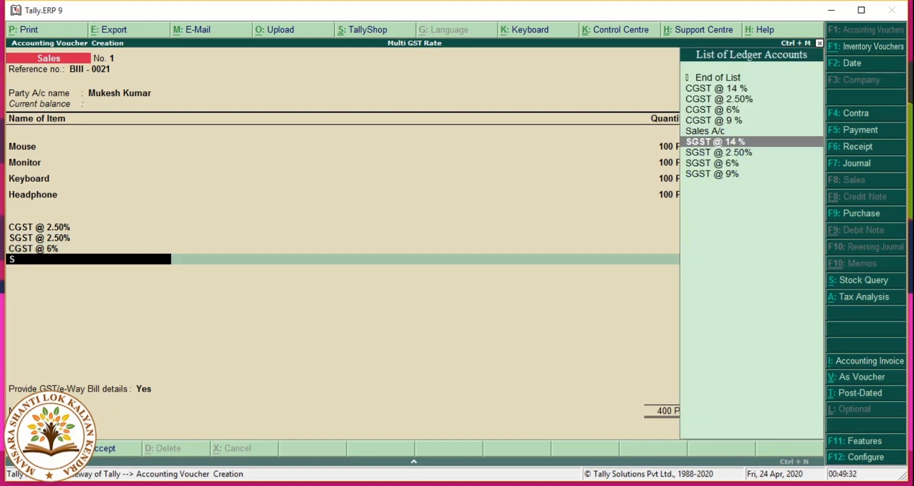
{"action": "key", "text": "Down"}
{"action": "key", "text": "Down"}
{"action": "key", "text": "Return"}
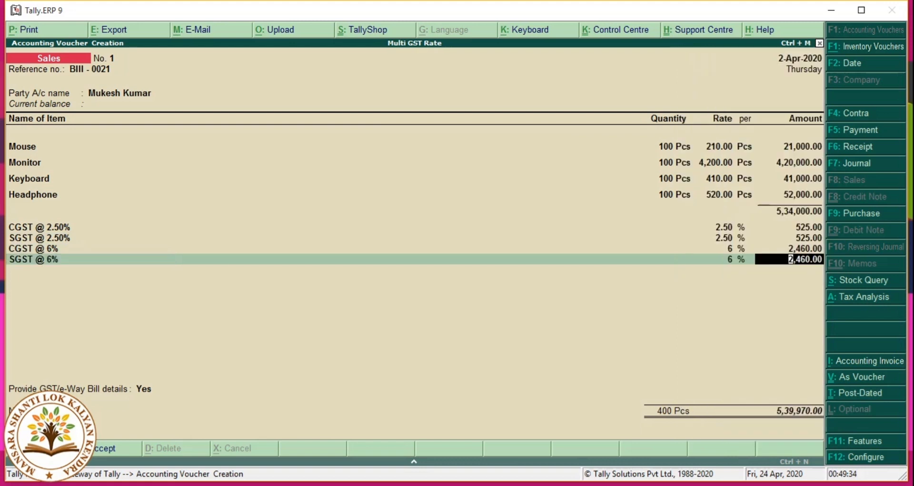
{"action": "key", "text": "Return"}
Step: Add CGST and SGST tax lines at 9% and at 14% (7,280.00 each)
{"action": "type", "text": "C"}
{"action": "key", "text": "Down"}
{"action": "key", "text": "Down"}
{"action": "key", "text": "Down"}
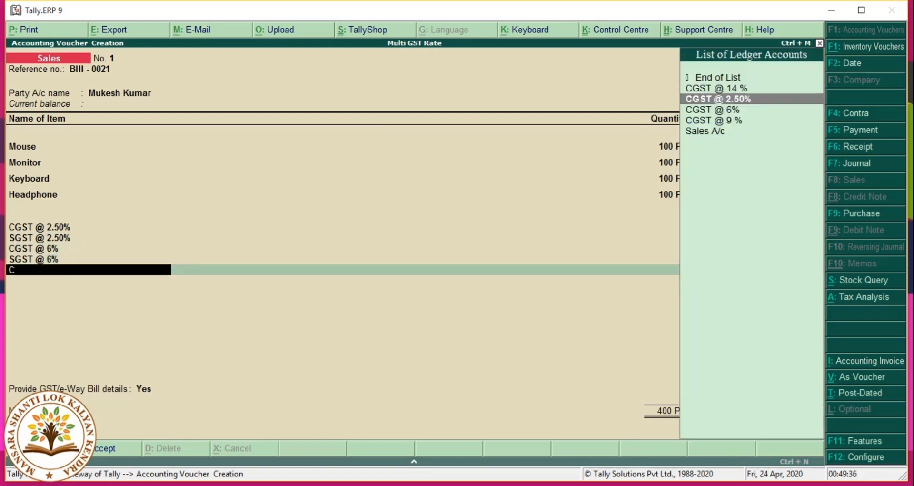
{"action": "key", "text": "Return"}
{"action": "key", "text": "Return"}
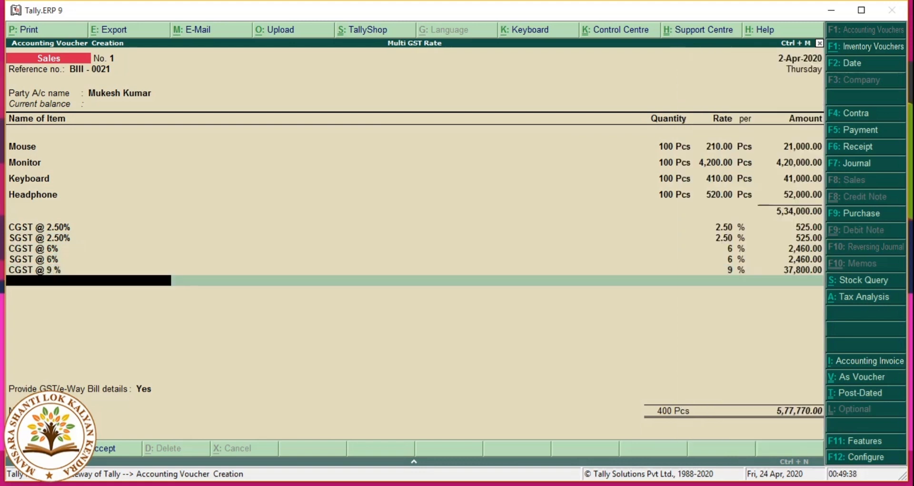
{"action": "type", "text": "S"}
{"action": "key", "text": "Down"}
{"action": "key", "text": "Down"}
{"action": "key", "text": "Down"}
{"action": "key", "text": "Down"}
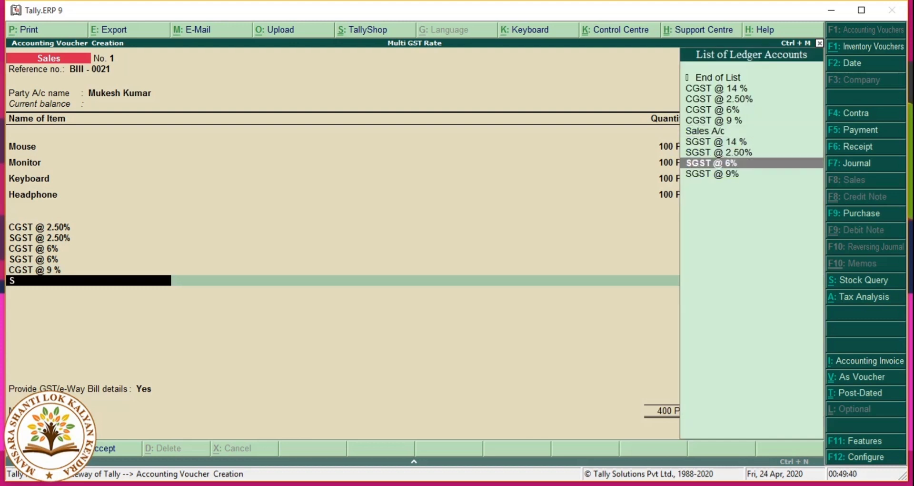
{"action": "key", "text": "Return"}
{"action": "key", "text": "Return"}
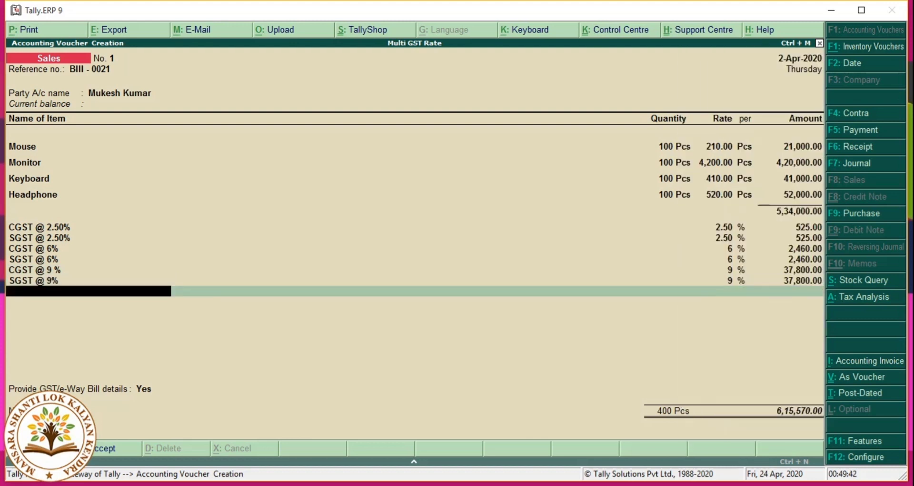
{"action": "type", "text": "C"}
{"action": "key", "text": "Down"}
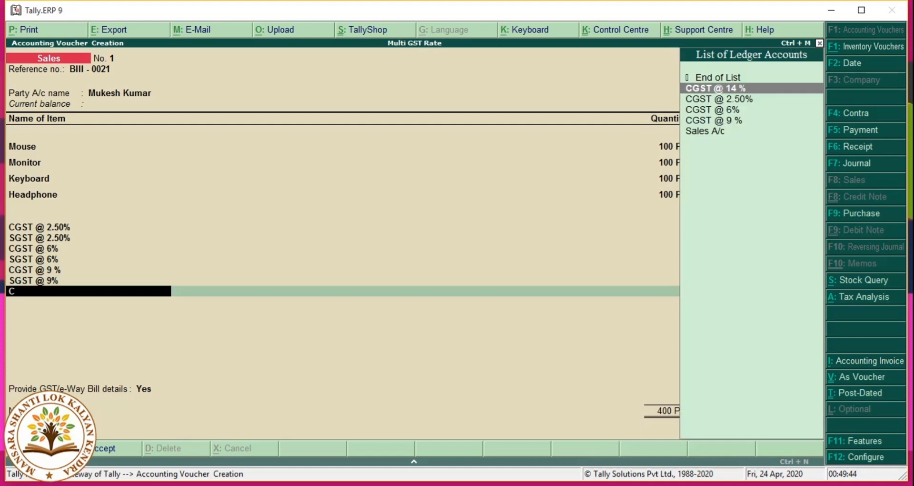
{"action": "key", "text": "Return"}
{"action": "key", "text": "Return"}
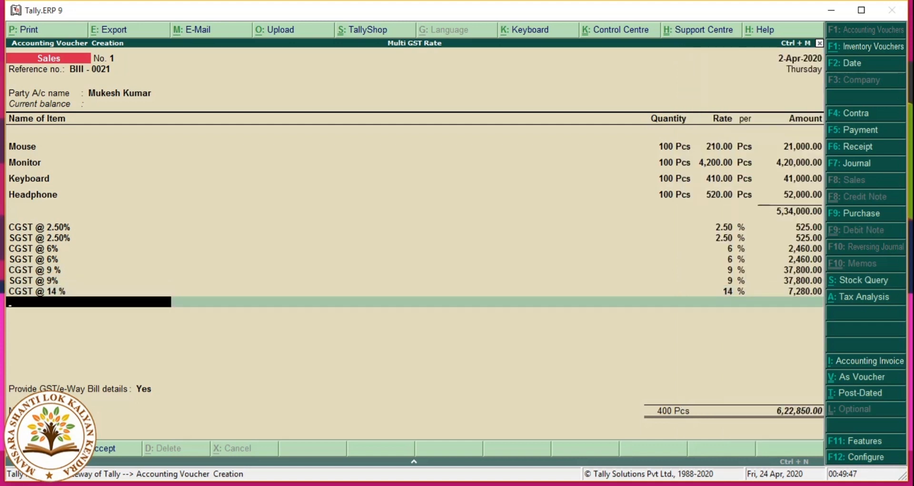
{"action": "type", "text": "S"}
{"action": "key", "text": "Down"}
{"action": "key", "text": "Return"}
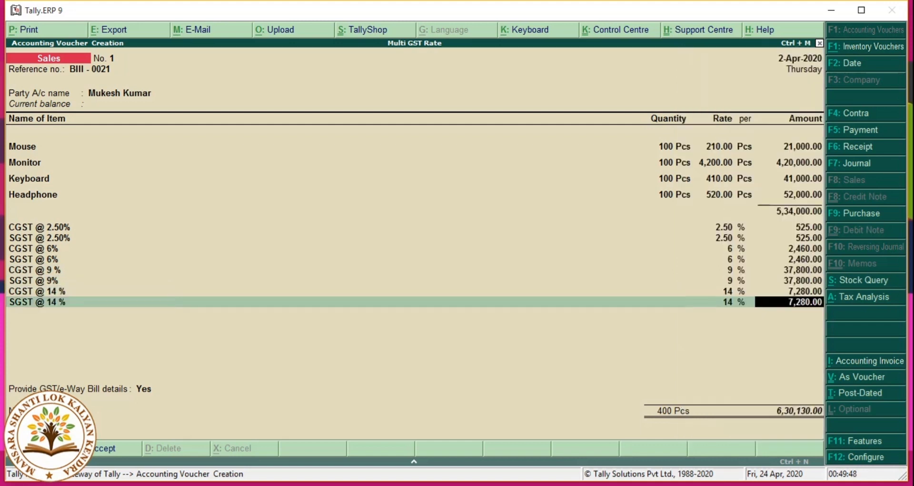
{"action": "key", "text": "Return"}
{"action": "key", "text": "Return"}
{"action": "key", "text": "Return"}
{"action": "key", "text": "Return"}
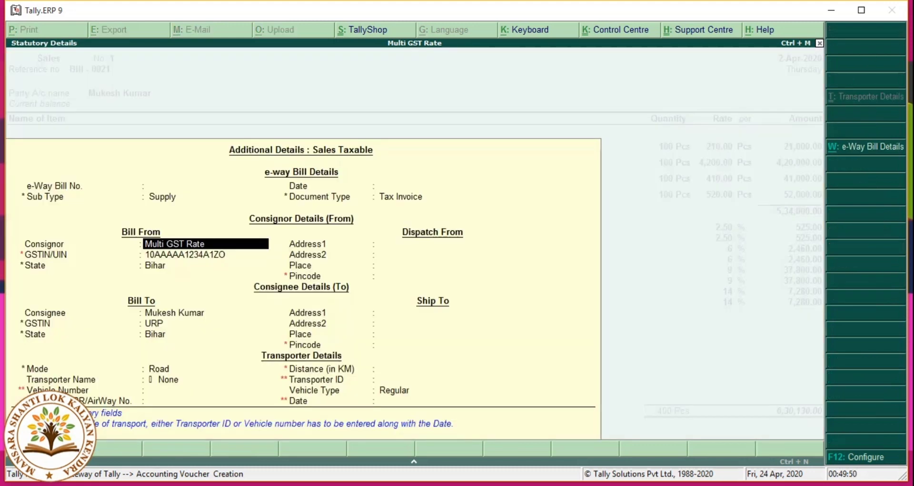
Step: Pass the e-way bill details and record a new bill-wise reference for 6,30,130.00
{"action": "key", "text": "Return"}
{"action": "key", "text": "Return"}
{"action": "key", "text": "Return"}
{"action": "key", "text": "Return"}
{"action": "key", "text": "Return"}
{"action": "key", "text": "Return"}
{"action": "key", "text": "Return"}
{"action": "key", "text": "Return"}
{"action": "key", "text": "Return"}
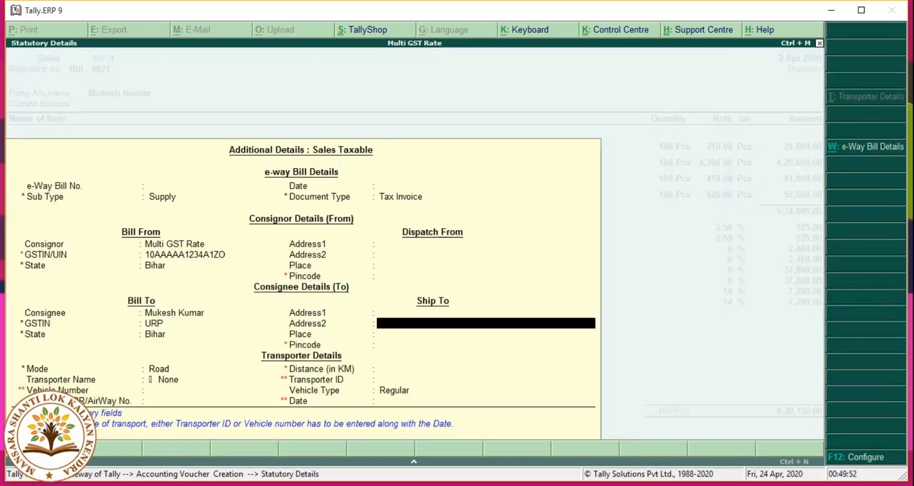
{"action": "key", "text": "Return"}
{"action": "key", "text": "Return"}
{"action": "key", "text": "Return"}
{"action": "key", "text": "Return"}
{"action": "key", "text": "Return"}
{"action": "key", "text": "Return"}
{"action": "key", "text": "Return"}
{"action": "key", "text": "Return"}
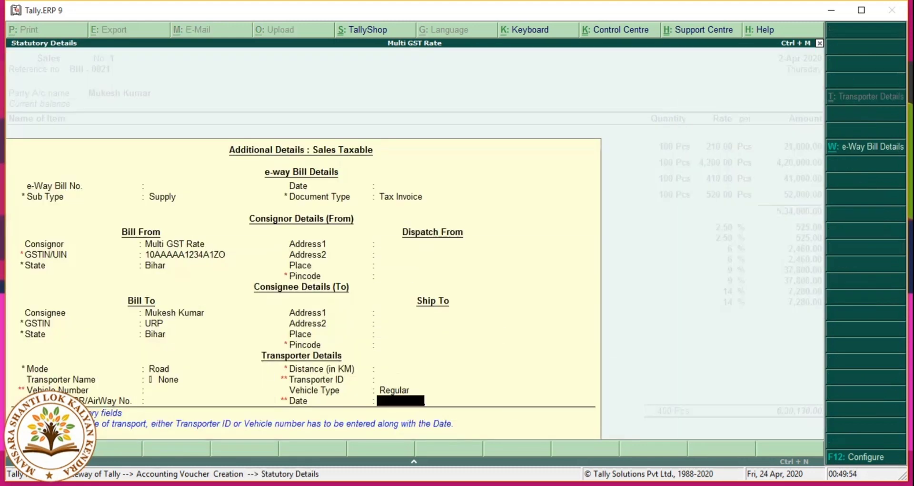
{"action": "key", "text": "Return"}
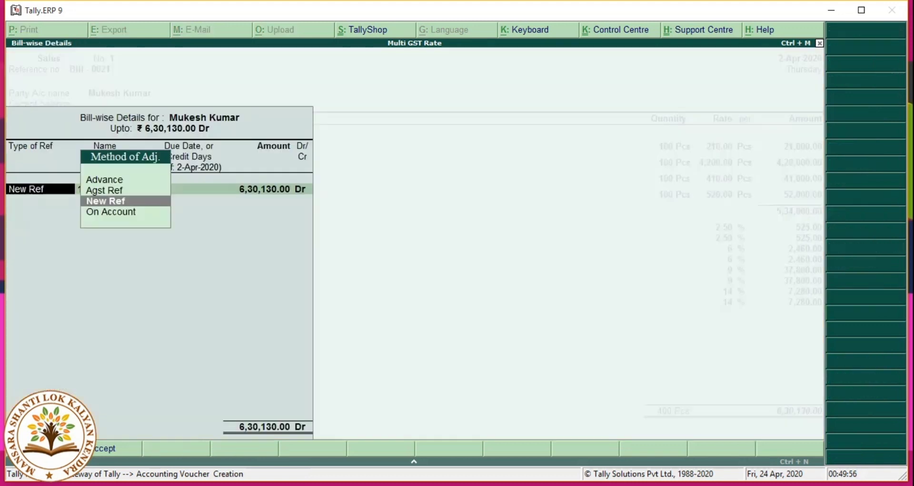
{"action": "key", "text": "Return"}
{"action": "type", "text": "Bil"}
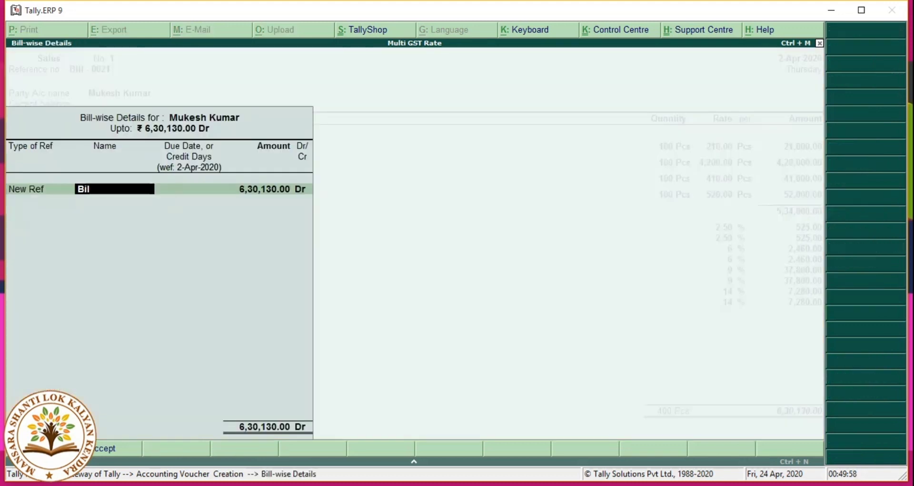
{"action": "type", "text": "l -00"}
{"action": "key", "text": "BackSpace"}
{"action": "key", "text": "BackSpace"}
{"action": "type", "text": "0023"}
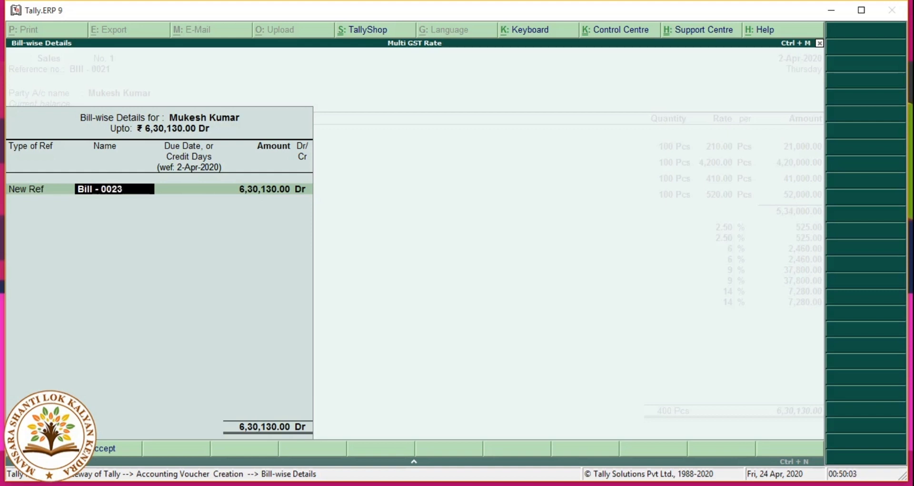
{"action": "key", "text": "Return"}
{"action": "key", "text": "Return"}
{"action": "key", "text": "Return"}
{"action": "key", "text": "Return"}
{"action": "key", "text": "Return"}
{"action": "key", "text": "Return"}
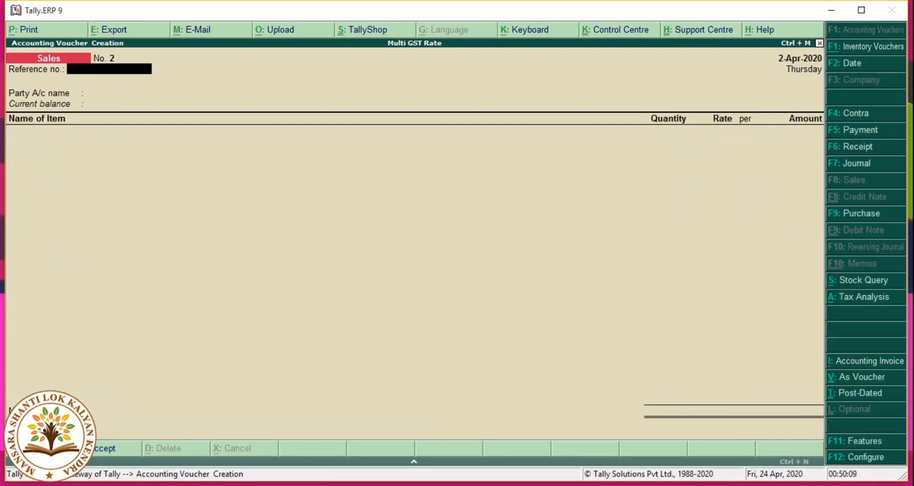
Step: Reopen Sales voucher No. 1 and read through its zoomed Tax Invoice preview
{"action": "key", "text": "Page_Up"}
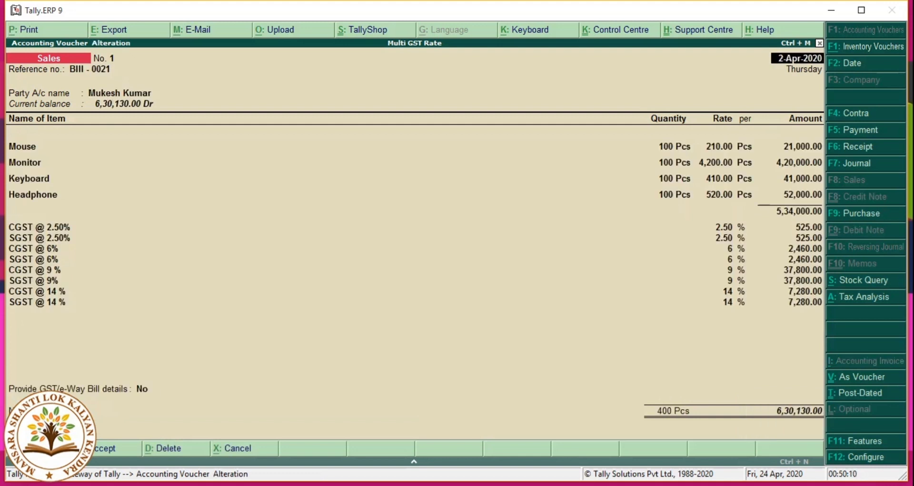
{"action": "key", "text": "alt+p"}
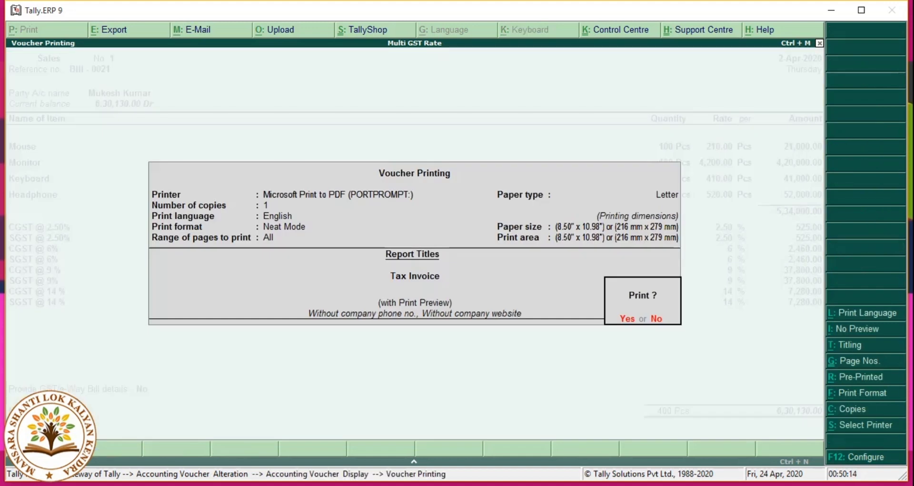
{"action": "key", "text": "Return"}
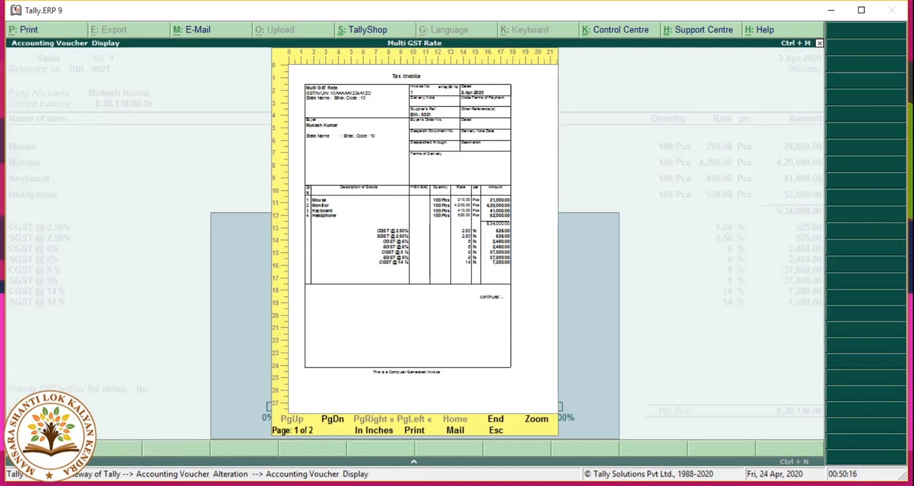
{"action": "left_click", "coordinate": [545, 419]}
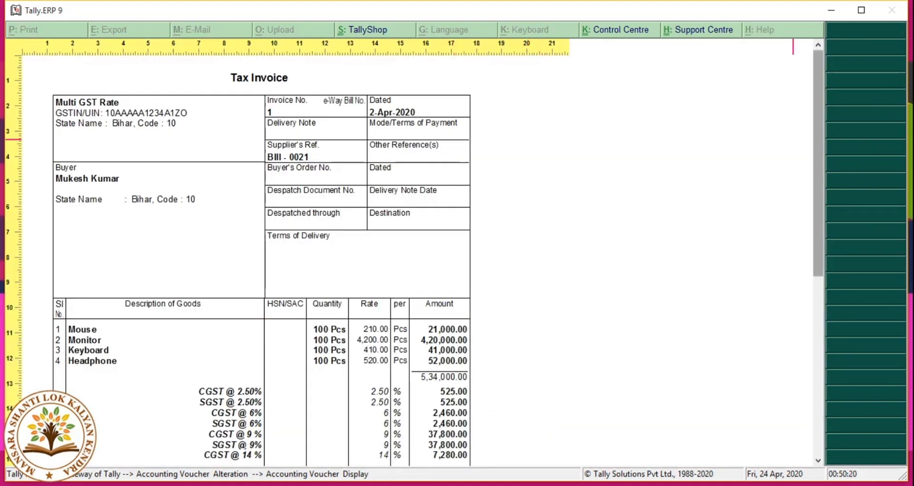
{"action": "scroll", "coordinate": [415, 259], "scroll_direction": "down", "scroll_amount": 10}
{"action": "scroll", "coordinate": [415, 259], "scroll_direction": "up", "scroll_amount": 10}
{"action": "scroll", "coordinate": [262, 261], "scroll_direction": "down", "scroll_amount": 10}
{"action": "scroll", "coordinate": [262, 261], "scroll_direction": "up", "scroll_amount": 10}
{"action": "scroll", "coordinate": [262, 261], "scroll_direction": "down", "scroll_amount": 10}
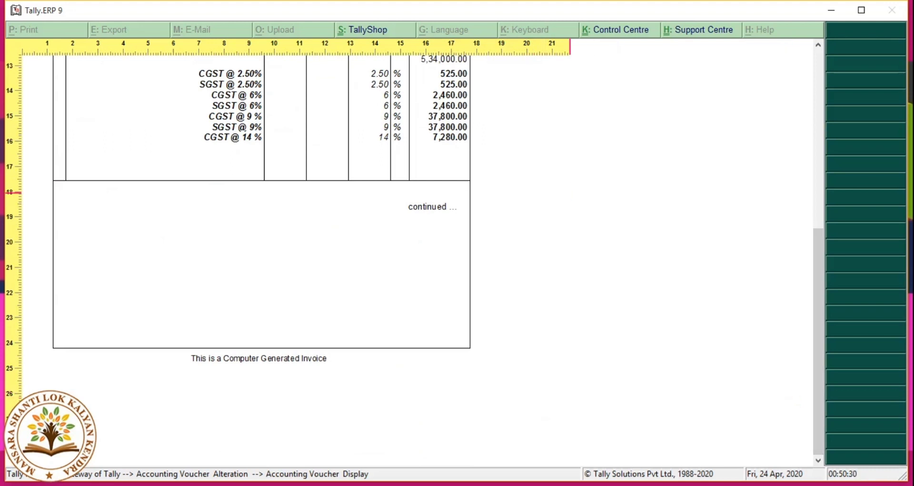
{"action": "key", "text": "Escape"}
{"action": "key", "text": "Escape"}
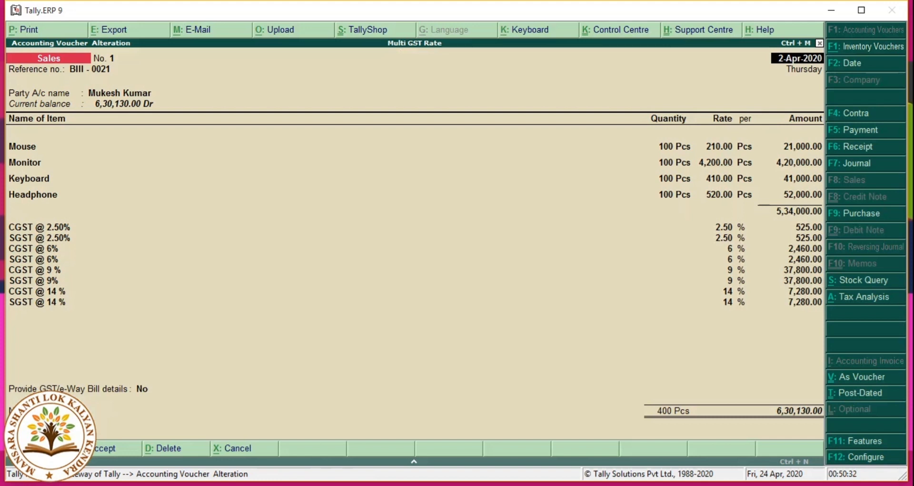
Step: Set Print GST % column to Yes in the invoice print configuration and preview it
{"action": "key", "text": "alt+p"}
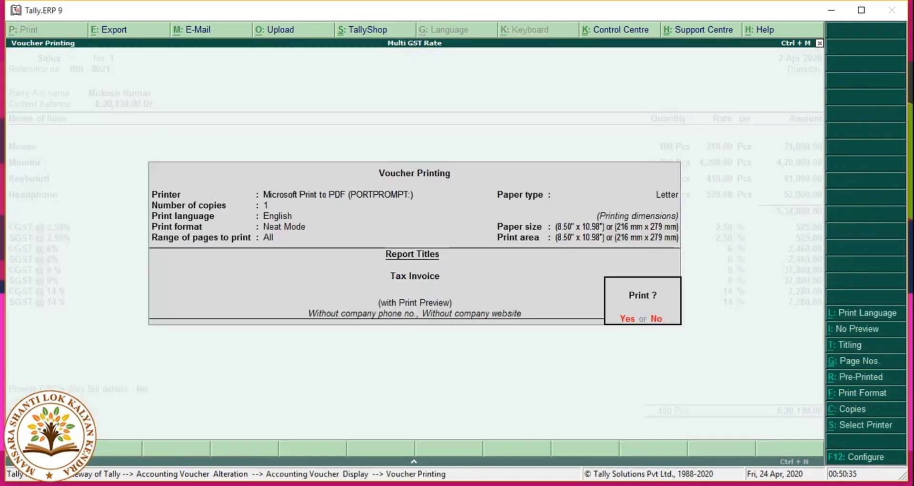
{"action": "left_click", "coordinate": [864, 456]}
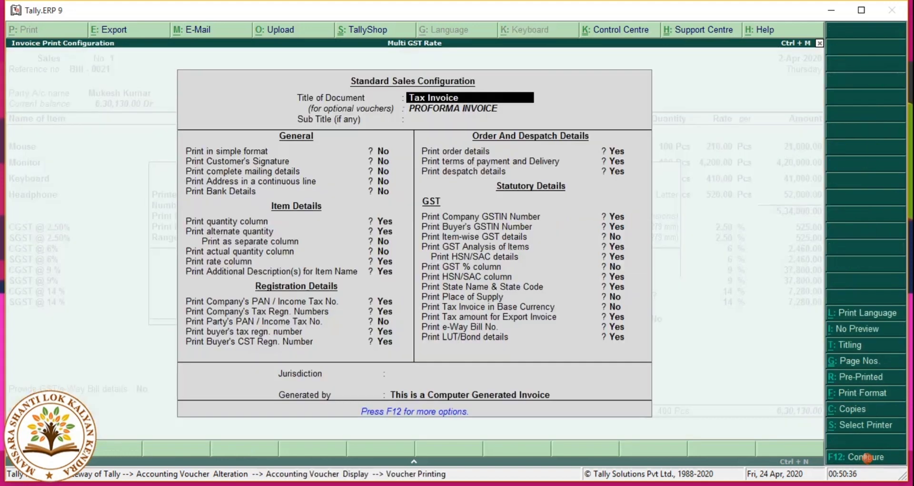
{"action": "key", "text": "Down"}
{"action": "key", "text": "Down"}
{"action": "key", "text": "Down"}
{"action": "key", "text": "Down"}
{"action": "key", "text": "Down"}
{"action": "key", "text": "Down"}
{"action": "key", "text": "Down"}
{"action": "key", "text": "Down"}
{"action": "key", "text": "Down"}
{"action": "key", "text": "Down"}
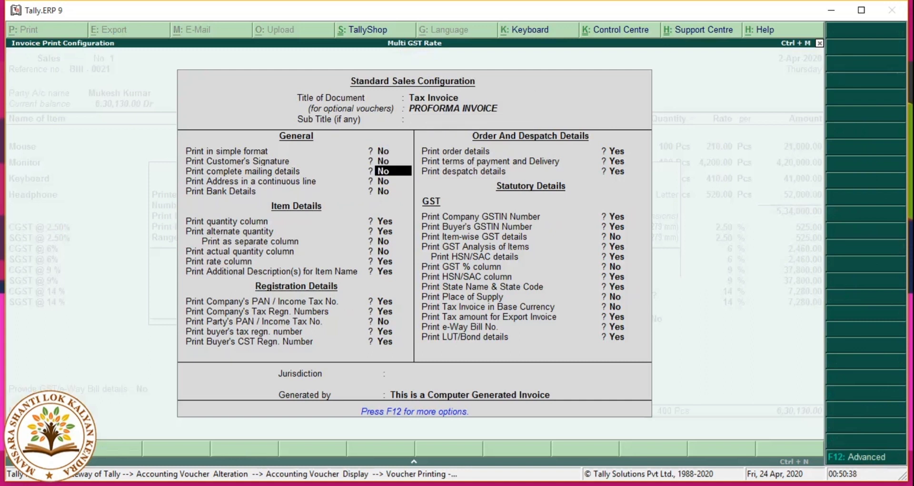
{"action": "key", "text": "Down"}
{"action": "key", "text": "Down"}
{"action": "key", "text": "Down"}
{"action": "key", "text": "Down"}
{"action": "key", "text": "Down"}
{"action": "key", "text": "Down"}
{"action": "key", "text": "Down"}
{"action": "key", "text": "Down"}
{"action": "key", "text": "Down"}
{"action": "key", "text": "Down"}
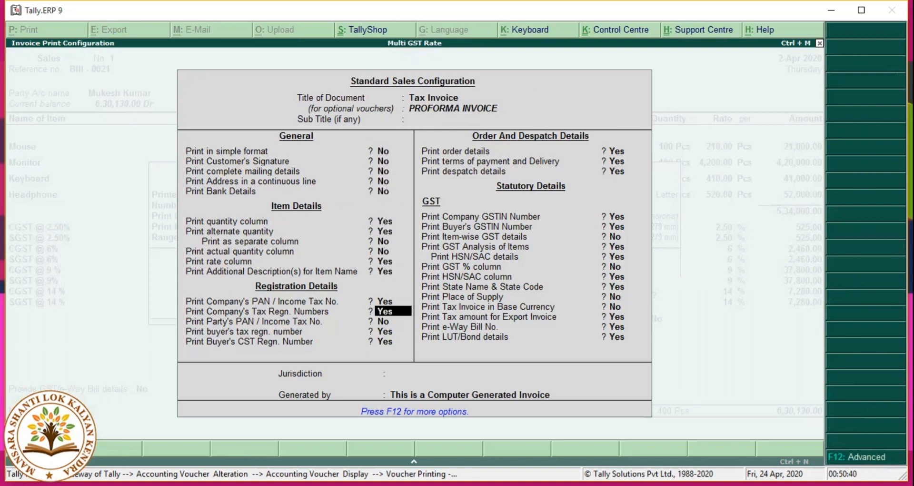
{"action": "key", "text": "Down"}
{"action": "key", "text": "Down"}
{"action": "key", "text": "Down"}
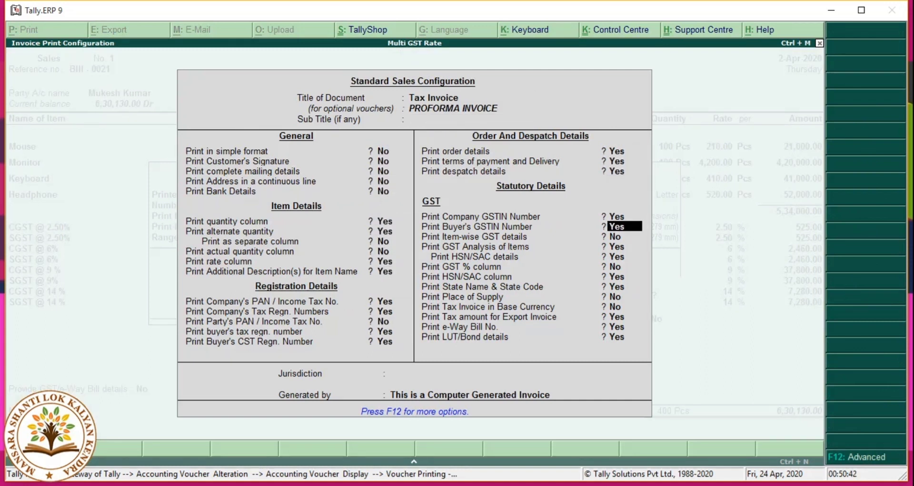
{"action": "key", "text": "Down"}
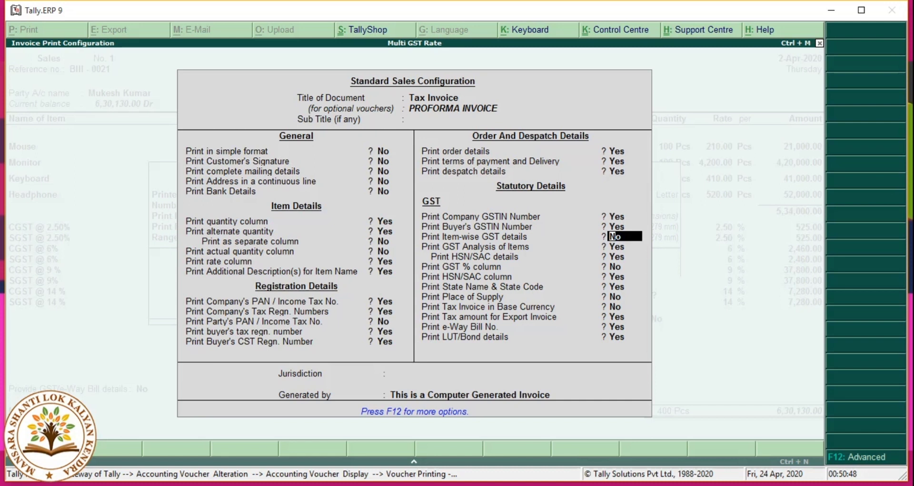
{"action": "key", "text": "Down"}
{"action": "key", "text": "Down"}
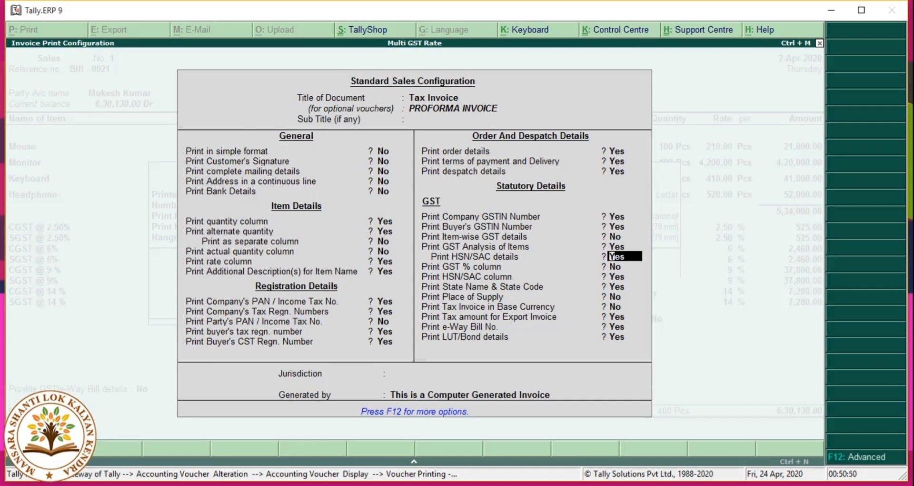
{"action": "key", "text": "Down"}
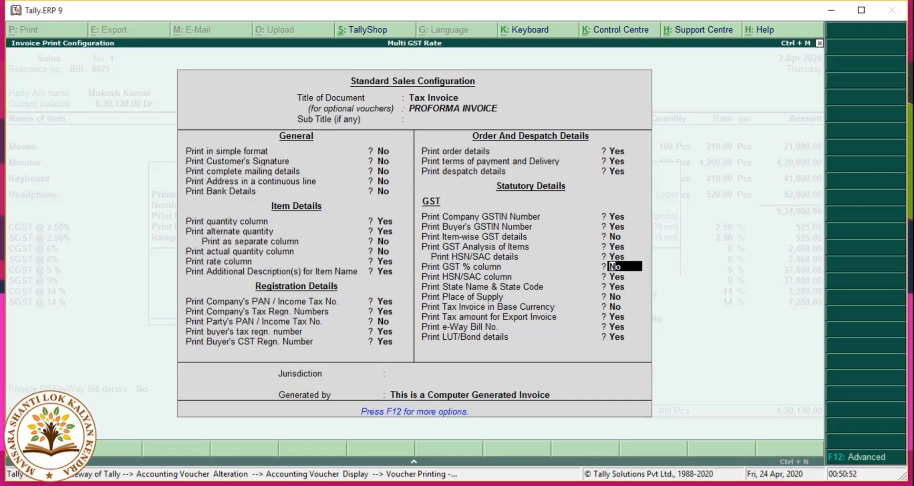
{"action": "type", "text": "y"}
{"action": "key", "text": "Return"}
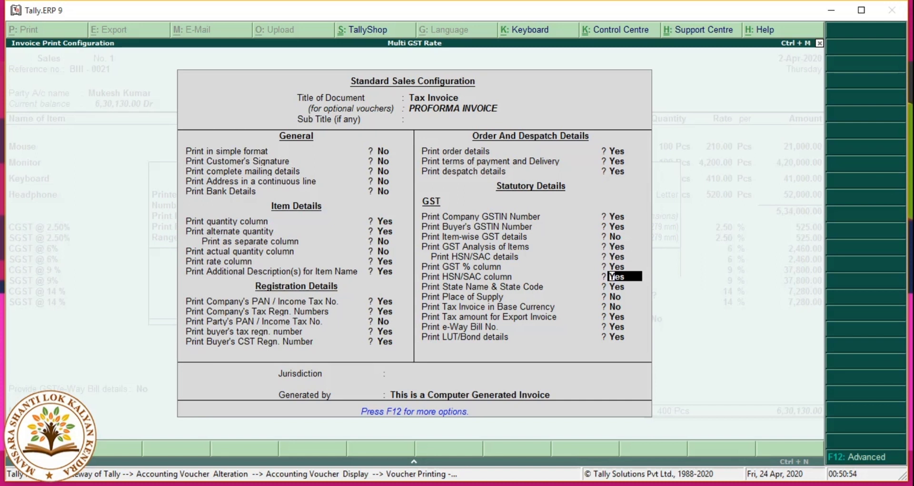
{"action": "key", "text": "Return"}
{"action": "key", "text": "Return"}
{"action": "key", "text": "Return"}
{"action": "key", "text": "Return"}
{"action": "key", "text": "Return"}
{"action": "key", "text": "Return"}
{"action": "key", "text": "Return"}
{"action": "key", "text": "Return"}
{"action": "key", "text": "Return"}
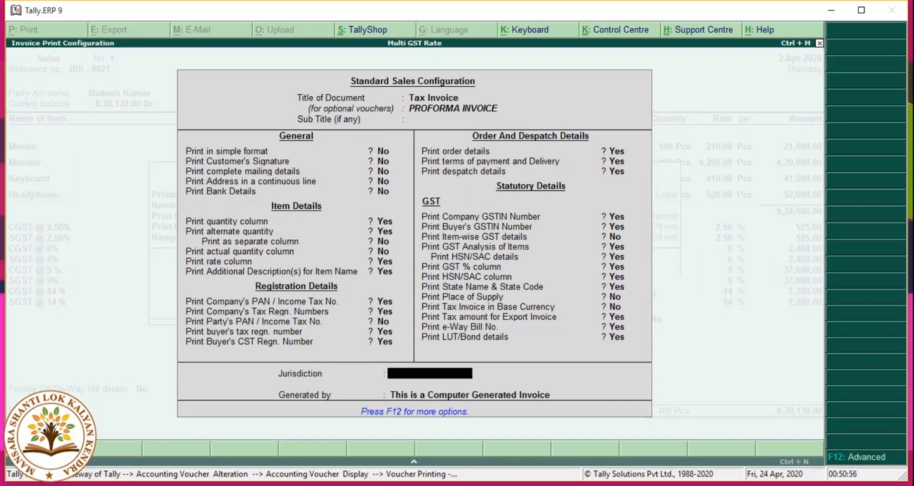
{"action": "key", "text": "Return"}
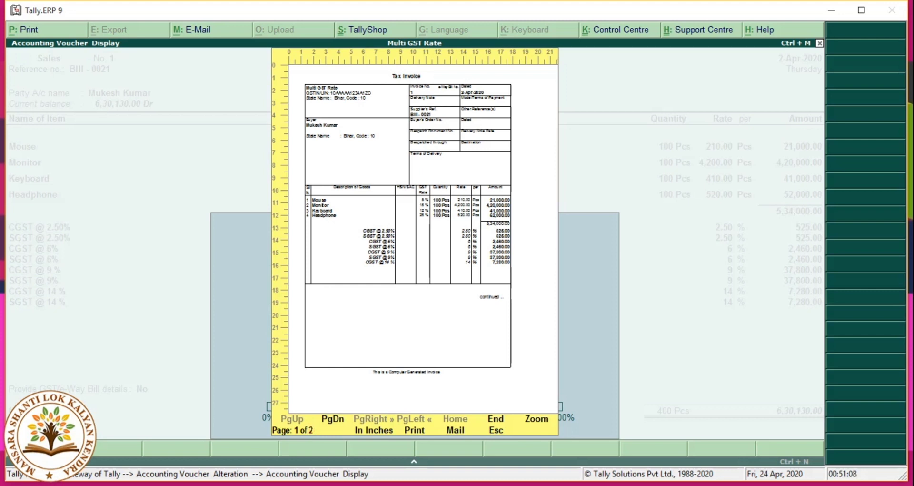
Step: View zoomed page 2 of the invoice down to the 96,130.00 tax summary
{"action": "key", "text": "Page_Down"}
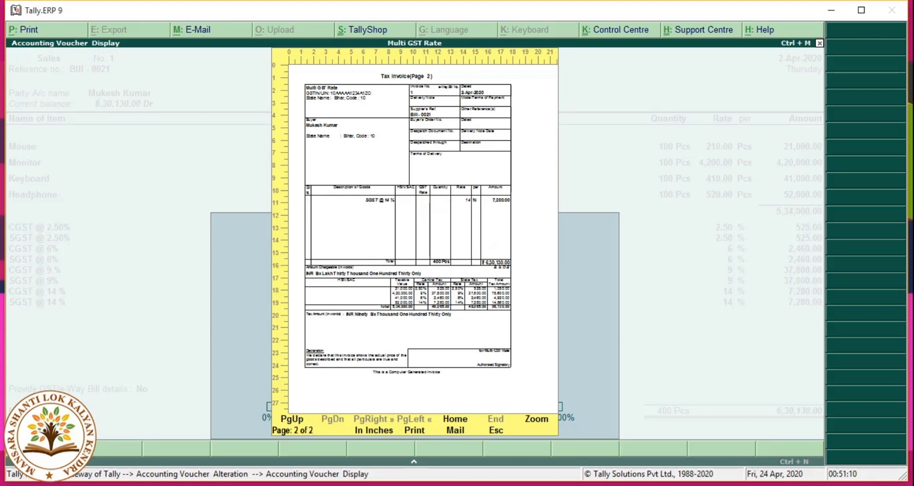
{"action": "left_click", "coordinate": [535, 420]}
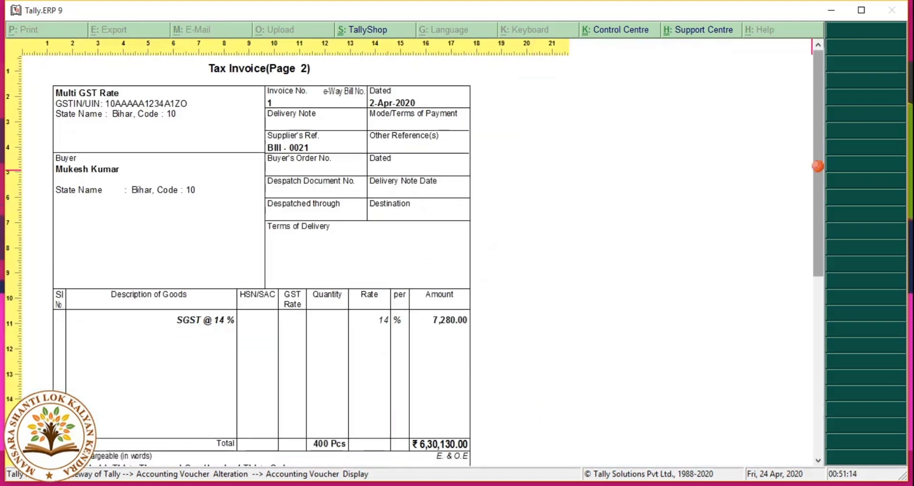
{"action": "scroll", "coordinate": [415, 261], "scroll_direction": "down", "scroll_amount": 6}
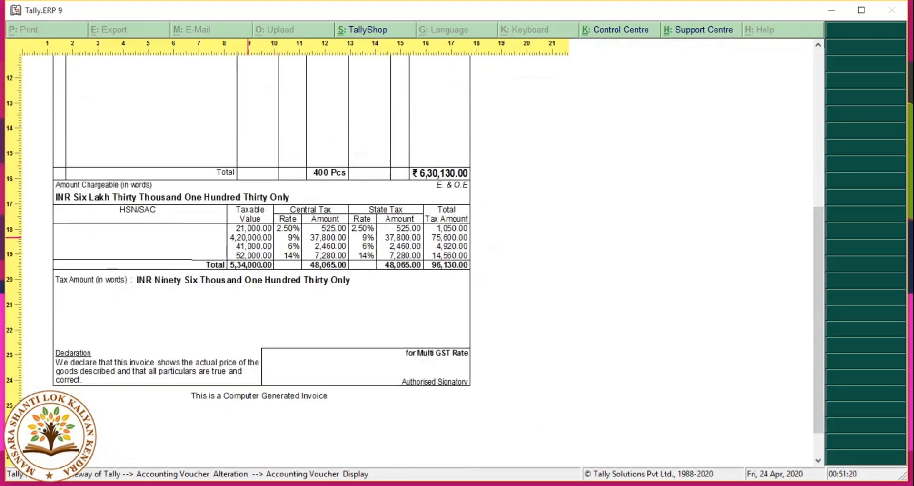
Step: Close the invoice preview and quit the voucher alteration screen back to the Gateway
{"action": "key", "text": "alt+z"}
{"action": "key", "text": "Escape"}
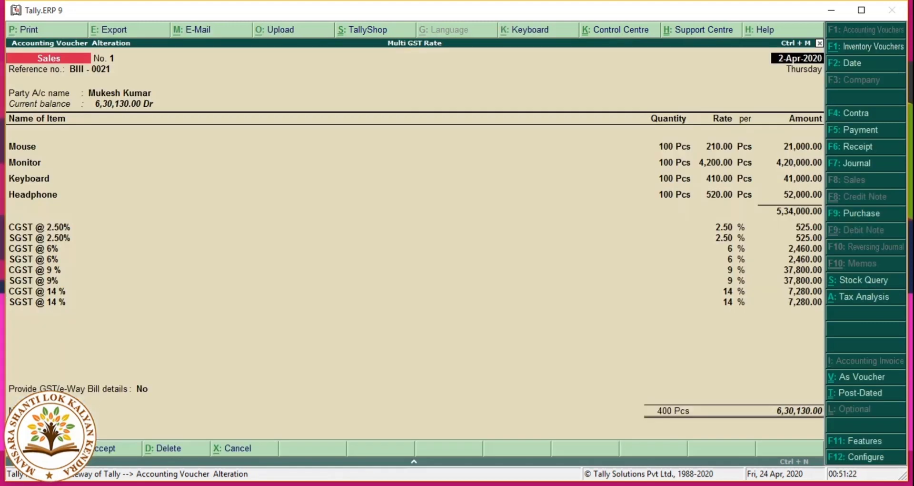
{"action": "key", "text": "Escape"}
{"action": "key", "text": "y"}
{"action": "key", "text": "Escape"}
{"action": "key", "text": "y"}
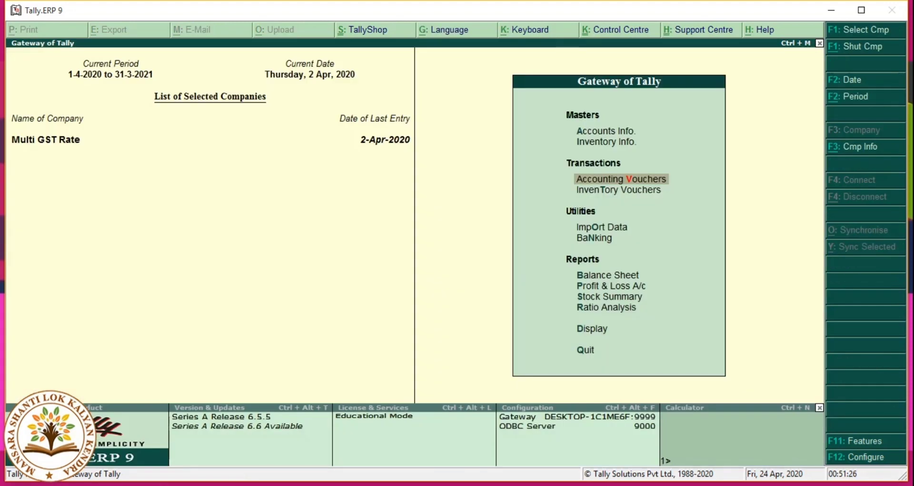
Step: Open GSTR-1 under Display > Statutory Reports > GST Reports and check its B2C(Small) invoices row
{"action": "key", "text": "Down"}
{"action": "key", "text": "Down"}
{"action": "key", "text": "Down"}
{"action": "key", "text": "Down"}
{"action": "key", "text": "Down"}
{"action": "key", "text": "Down"}
{"action": "key", "text": "Down"}
{"action": "key", "text": "Down"}
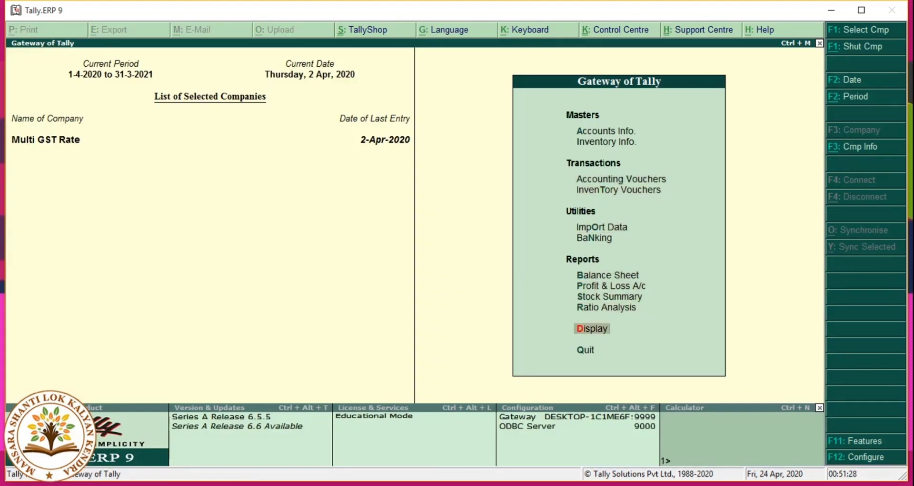
{"action": "key", "text": "Return"}
{"action": "key", "text": "Down"}
{"action": "key", "text": "Down"}
{"action": "key", "text": "Down"}
{"action": "key", "text": "Down"}
{"action": "key", "text": "Down"}
{"action": "key", "text": "Down"}
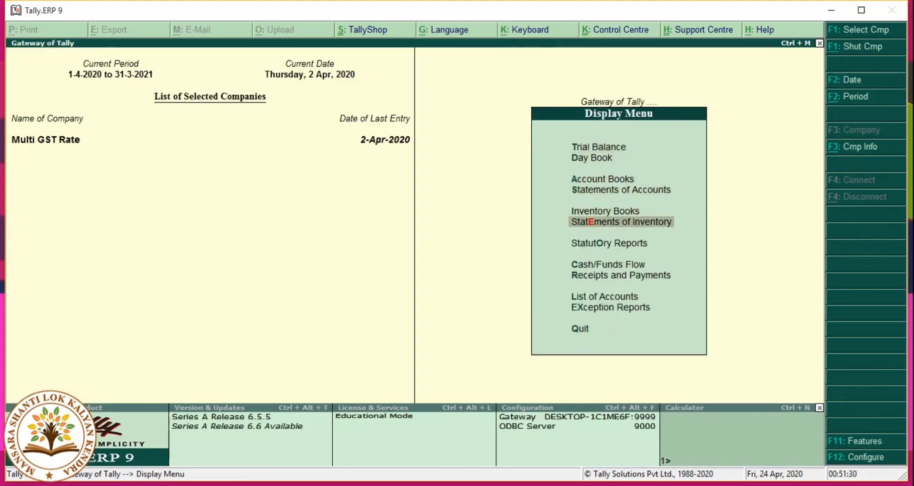
{"action": "key", "text": "Return"}
{"action": "key", "text": "Return"}
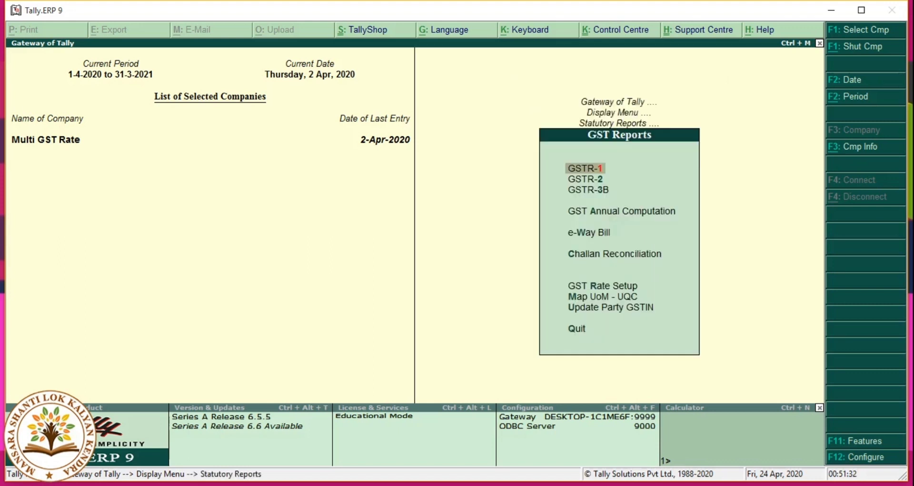
{"action": "key", "text": "Return"}
{"action": "key", "text": "Down"}
{"action": "key", "text": "Down"}
{"action": "key", "text": "Down"}
{"action": "key", "text": "Down"}
{"action": "key", "text": "Down"}
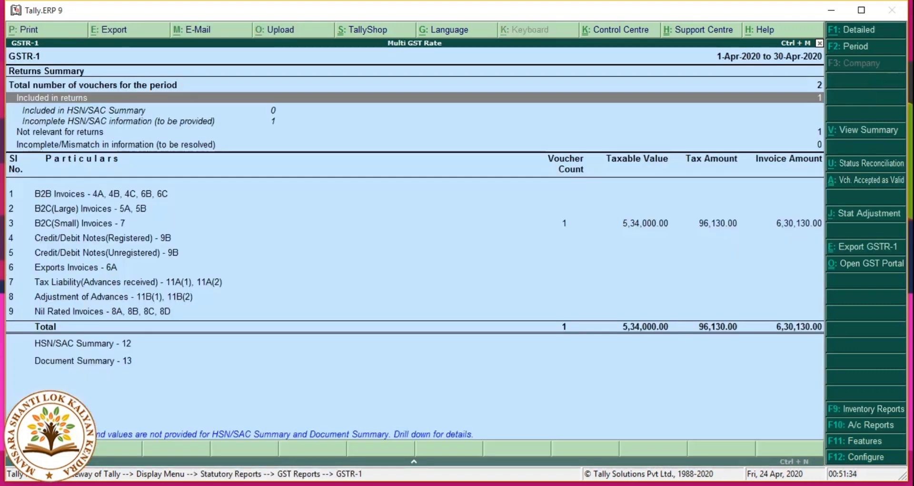
{"action": "key", "text": "Down"}
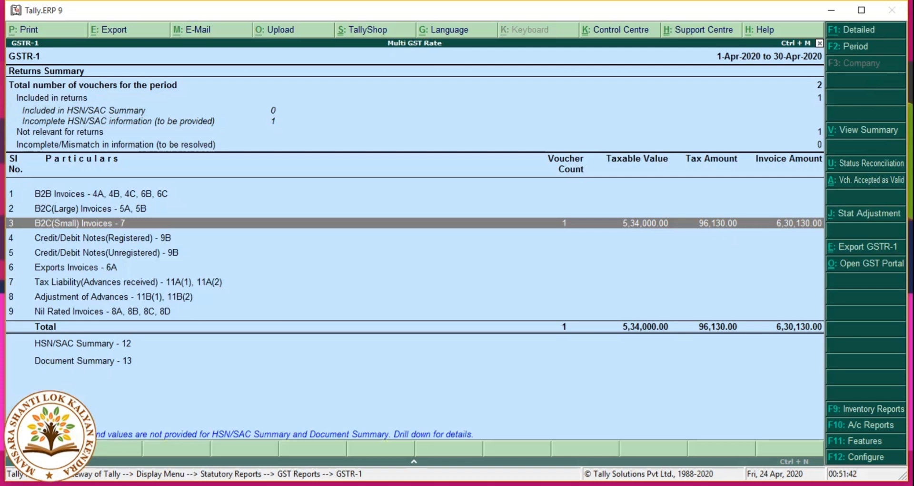
{"action": "key", "text": "Escape"}
Step: Review the GSTR-2 purchase summary, recheck GSTR-1, then back out to the Gateway of Tally
{"action": "key", "text": "Down"}
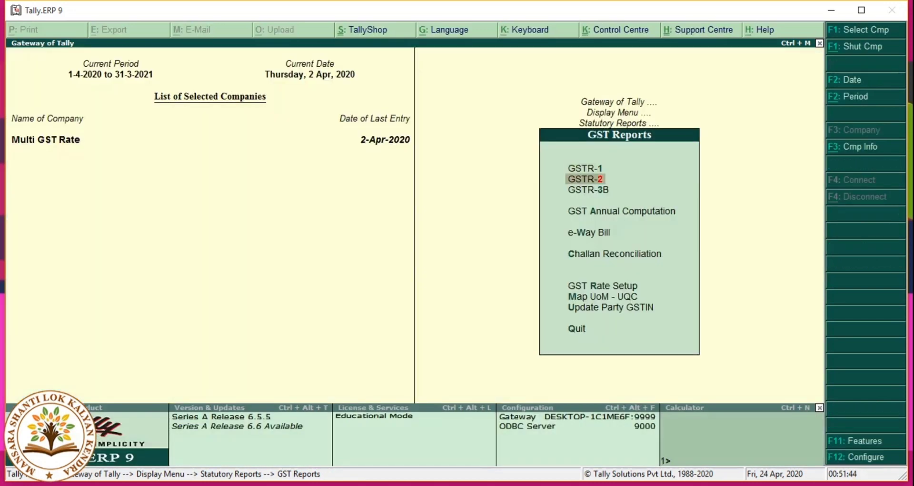
{"action": "key", "text": "Return"}
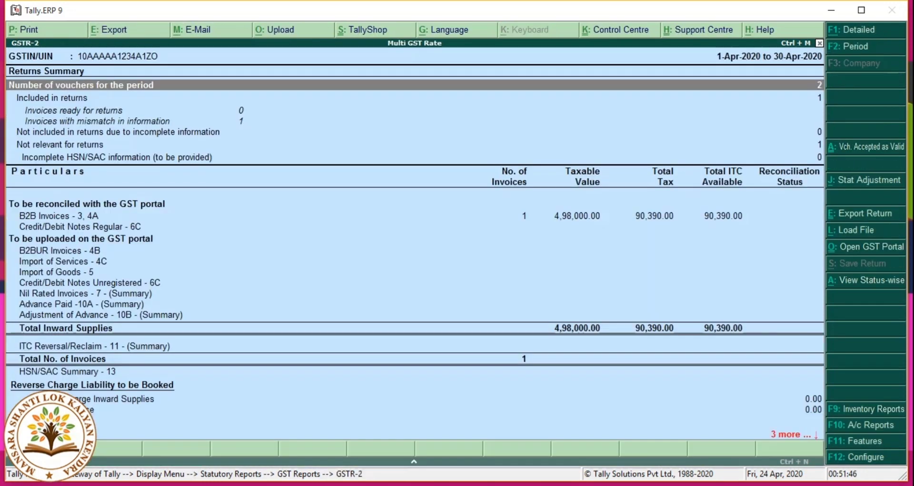
{"action": "key", "text": "Escape"}
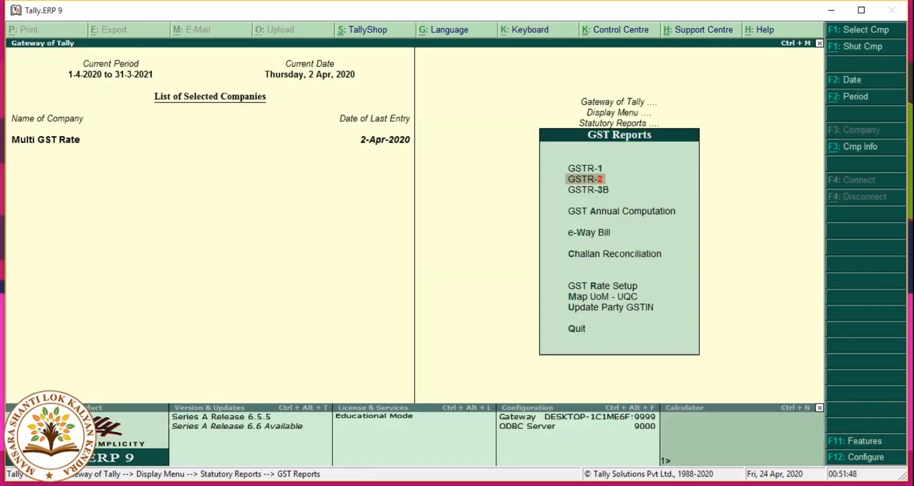
{"action": "key", "text": "Up"}
{"action": "key", "text": "Return"}
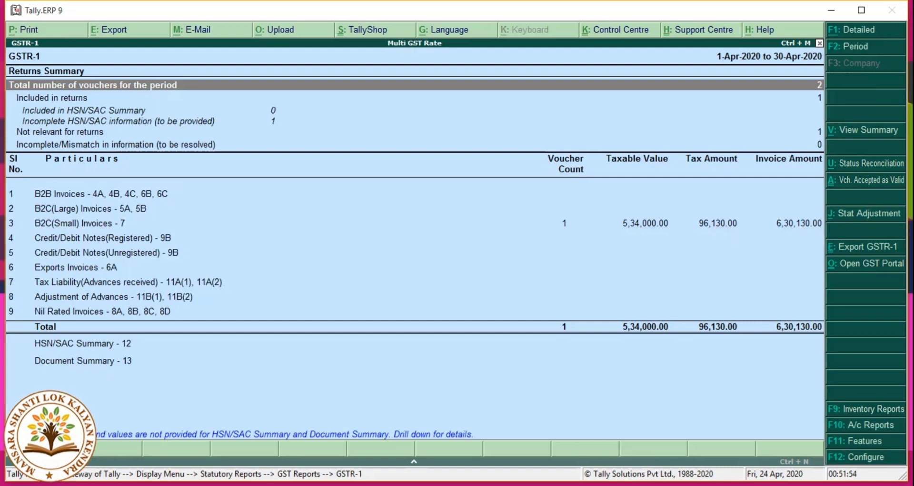
{"action": "key", "text": "Escape"}
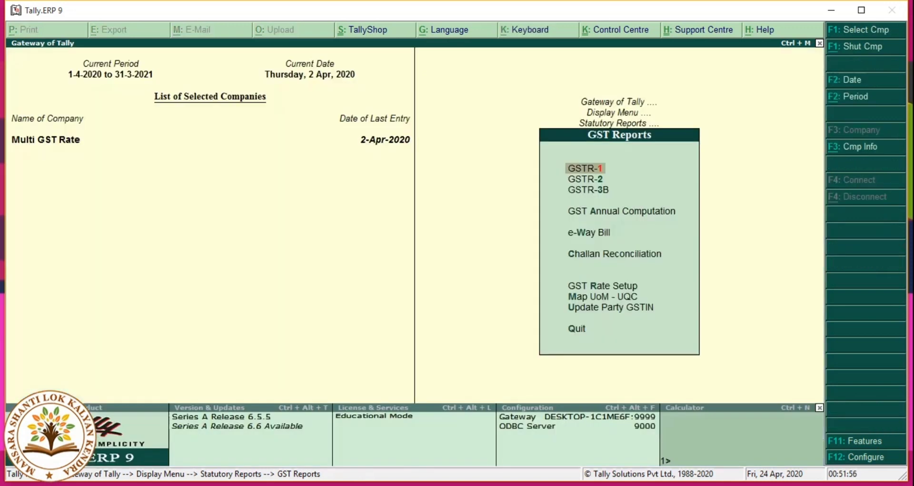
{"action": "key", "text": "Escape"}
{"action": "key", "text": "Escape"}
{"action": "key", "text": "Escape"}
{"action": "key", "text": "Escape"}
{"action": "key", "text": "Escape"}
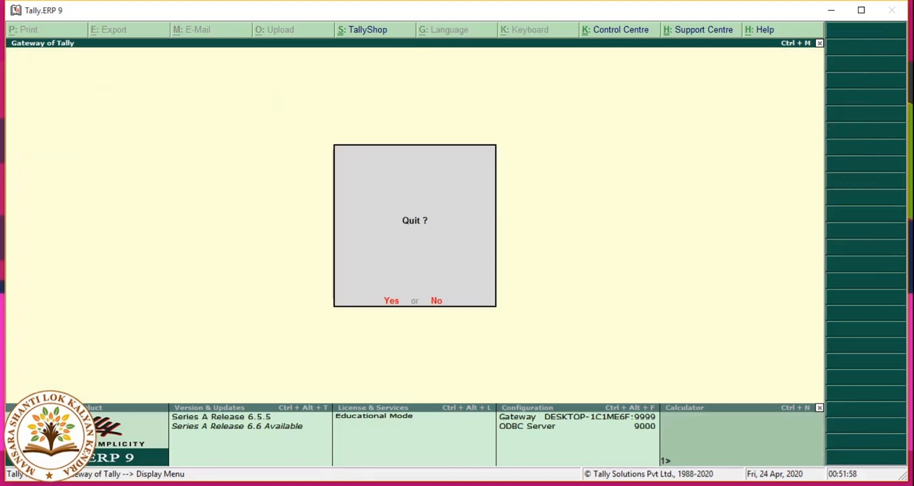
{"action": "key", "text": "Down"}
{"action": "key", "text": "Down"}
{"action": "key", "text": "Down"}
{"action": "key", "text": "Down"}
{"action": "key", "text": "Down"}
{"action": "key", "text": "Down"}
{"action": "key", "text": "Down"}
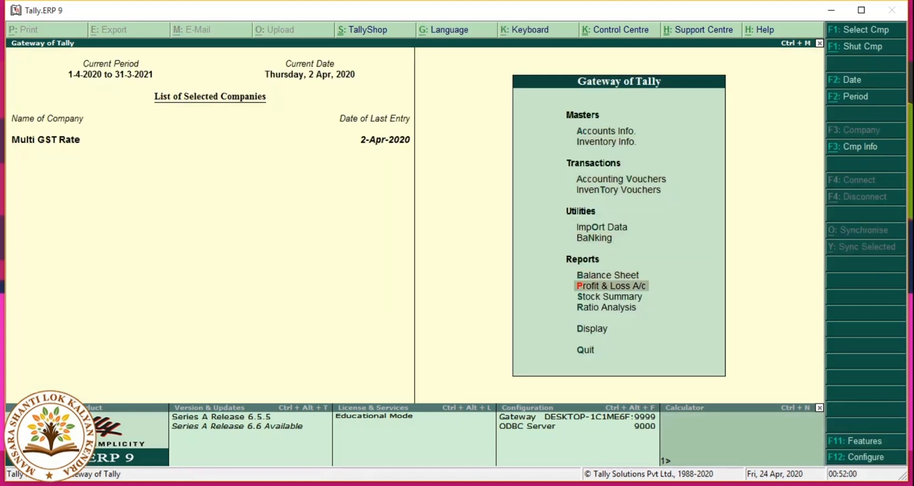
{"action": "key", "text": "Up"}
{"action": "key", "text": "Return"}
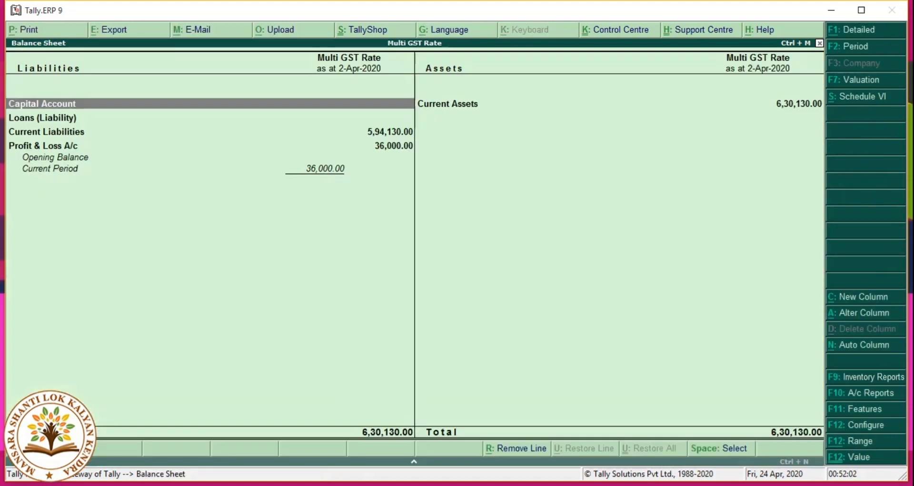
{"action": "key", "text": "Down"}
{"action": "key", "text": "Down"}
{"action": "key", "text": "Return"}
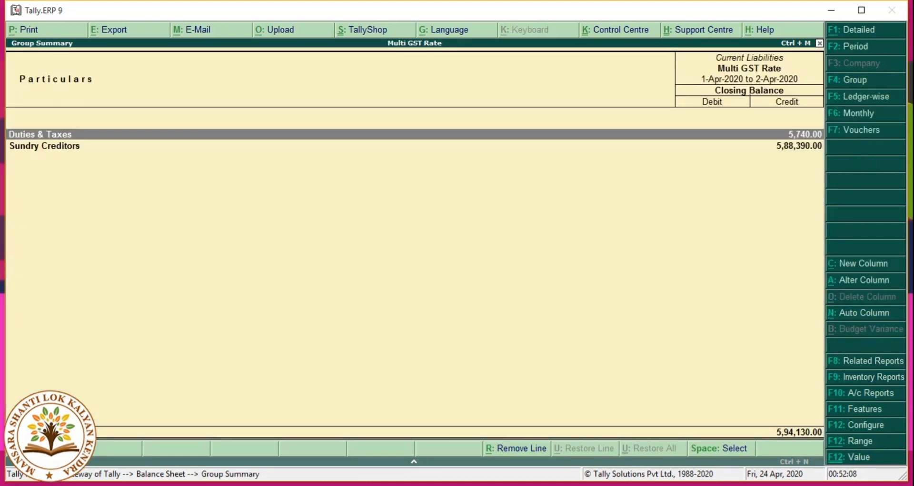
{"action": "key", "text": "Return"}
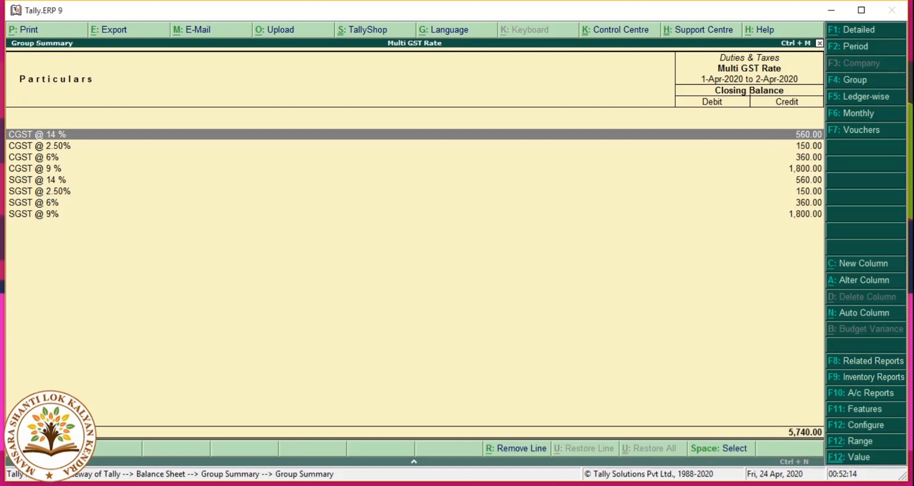
{"action": "key", "text": "Escape"}
{"action": "key", "text": "Escape"}
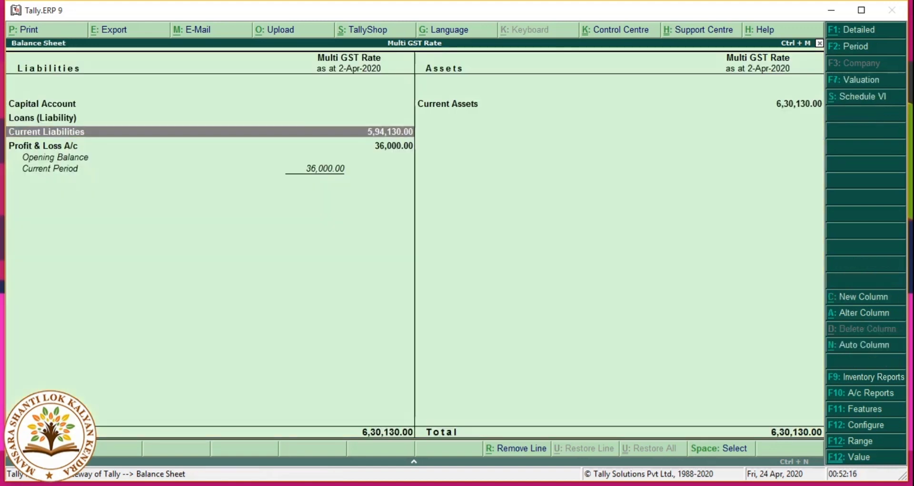
{"action": "key", "text": "Escape"}
{"action": "key", "text": "Escape"}
{"action": "key", "text": "Escape"}
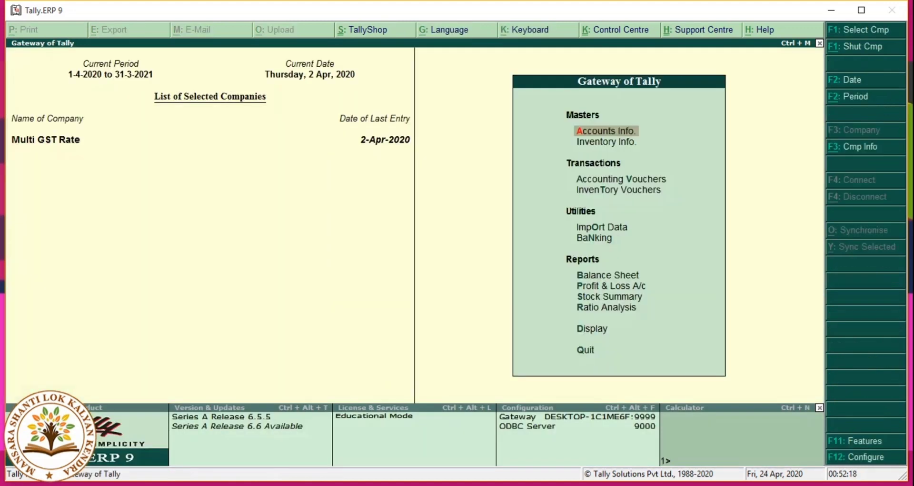
Step: Go from the Gateway into Accounting Vouchers to start a blank Sales voucher No. 2
{"action": "key", "text": "Down"}
{"action": "key", "text": "Down"}
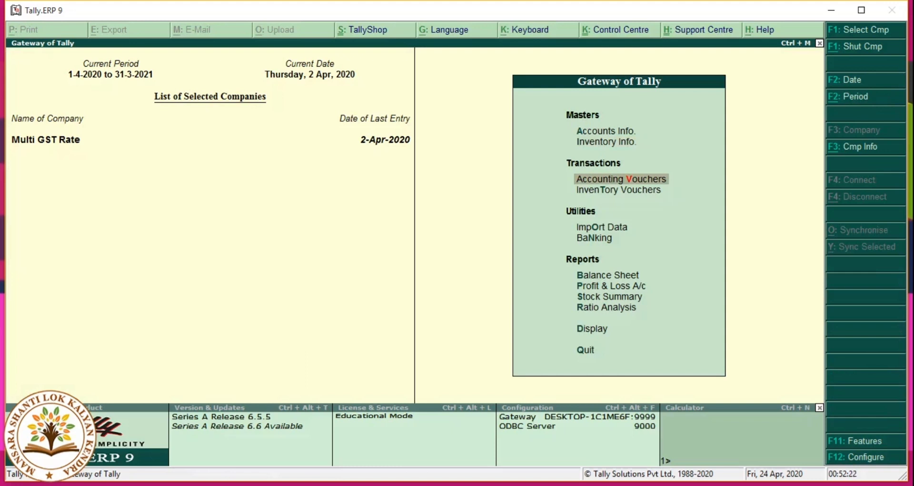
{"action": "key", "text": "Down"}
{"action": "key", "text": "Down"}
{"action": "key", "text": "Down"}
{"action": "key", "text": "Down"}
{"action": "key", "text": "Down"}
{"action": "key", "text": "Down"}
{"action": "key", "text": "Down"}
{"action": "key", "text": "Down"}
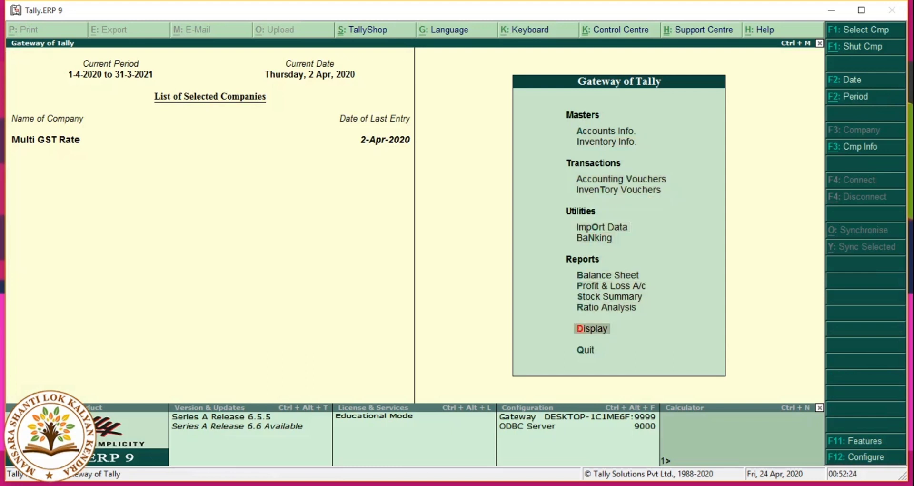
{"action": "key", "text": "Return"}
{"action": "key", "text": "Escape"}
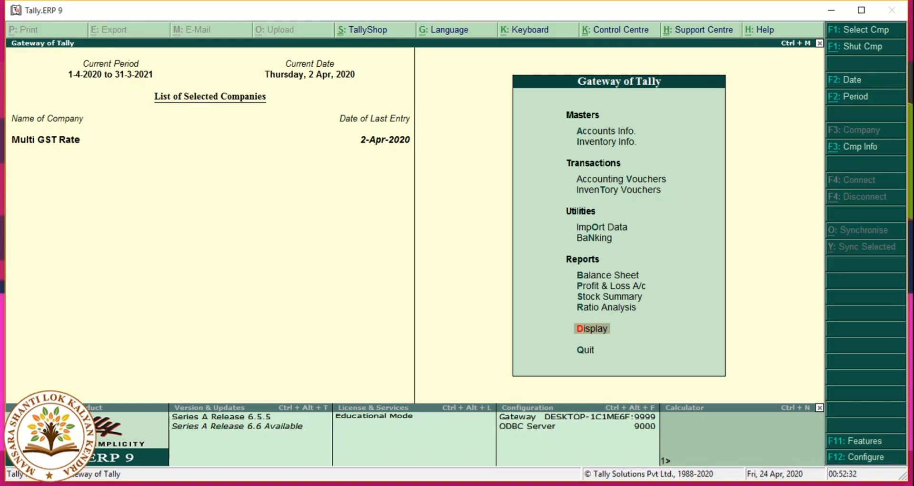
{"action": "key", "text": "Up"}
{"action": "key", "text": "Up"}
{"action": "key", "text": "Up"}
{"action": "key", "text": "Up"}
{"action": "key", "text": "Up"}
{"action": "key", "text": "Up"}
{"action": "key", "text": "Up"}
{"action": "key", "text": "Up"}
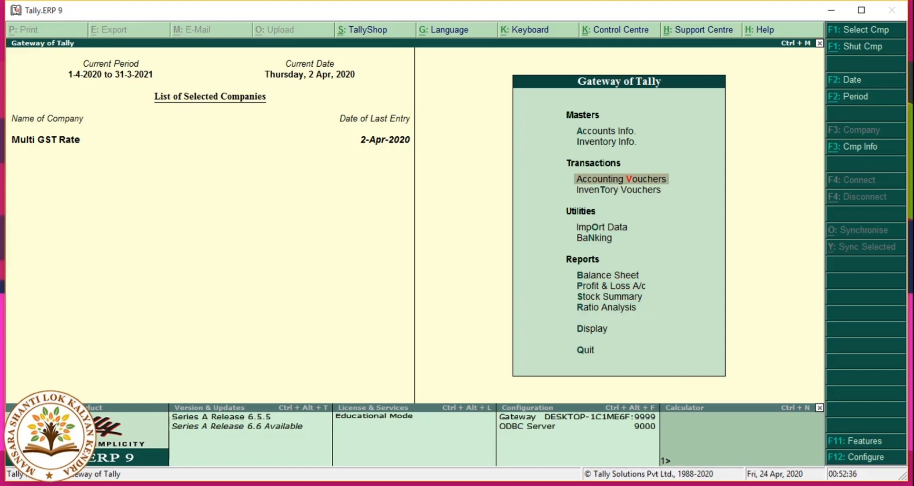
{"action": "key", "text": "Return"}
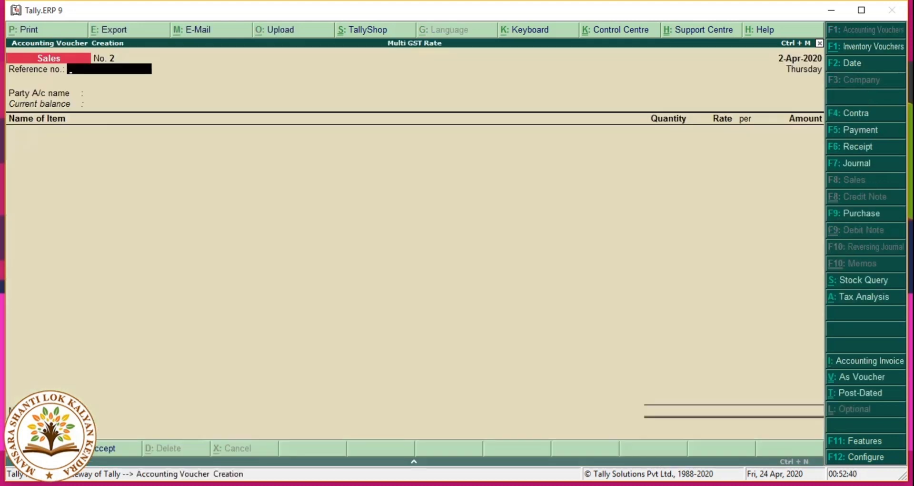
Step: Make Receipt No. 1 crediting the customer 6,30,130.00 against Bill - 0023
{"action": "key", "text": "F6"}
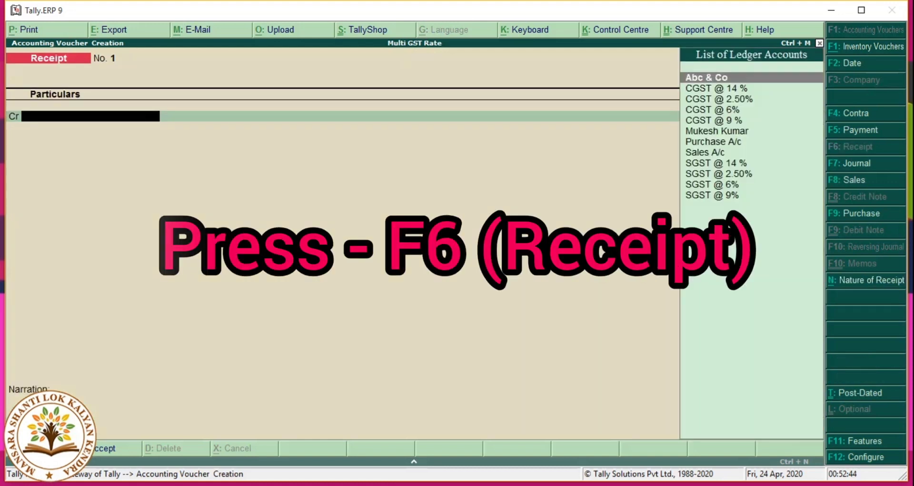
{"action": "key", "text": "Down"}
{"action": "key", "text": "Down"}
{"action": "key", "text": "Down"}
{"action": "key", "text": "Down"}
{"action": "key", "text": "Down"}
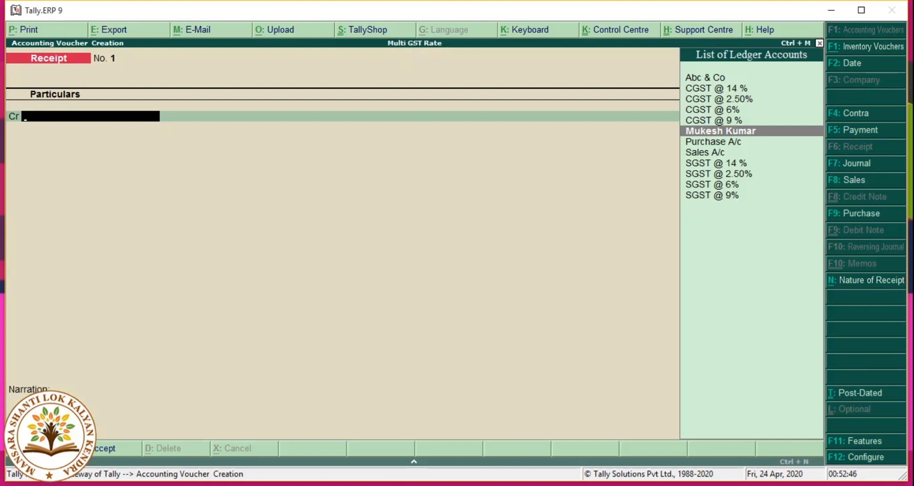
{"action": "key", "text": "Return"}
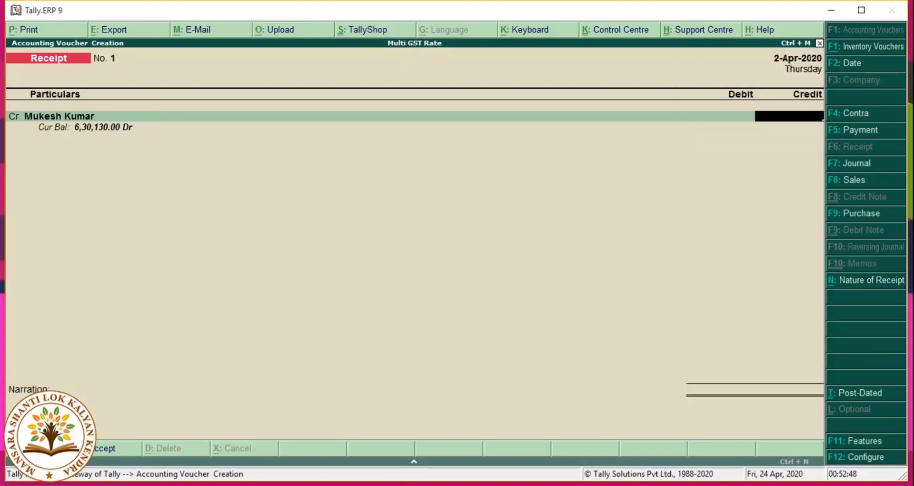
{"action": "type", "text": "630130"}
{"action": "key", "text": "Return"}
{"action": "key", "text": "Return"}
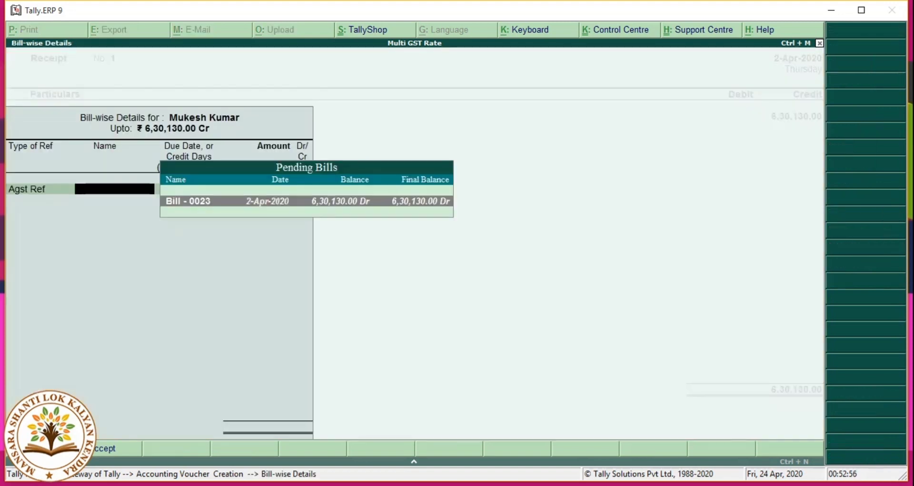
{"action": "key", "text": "Return"}
{"action": "key", "text": "Return"}
{"action": "key", "text": "Return"}
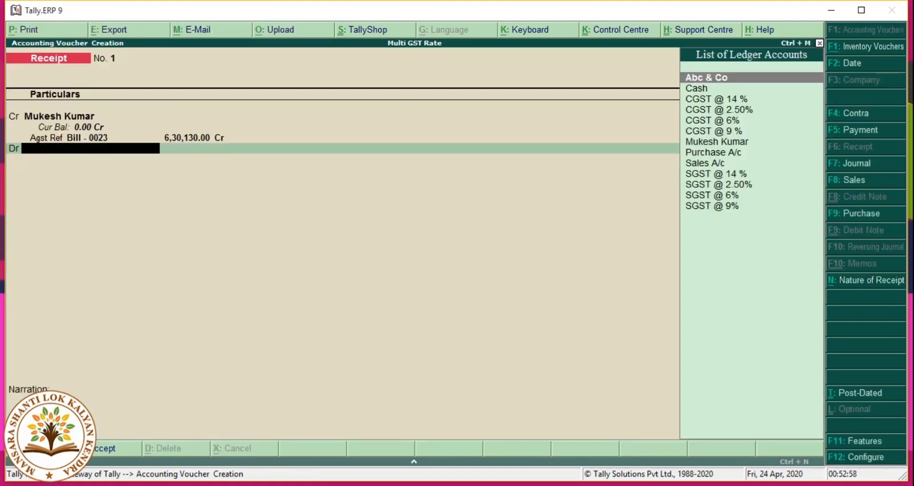
{"action": "type", "text": "ca"}
{"action": "key", "text": "BackSpace"}
{"action": "key", "text": "BackSpace"}
Step: Create a 'State Bank of India' ledger under Bank Accounts, state Bihar, as the receipt's debit
{"action": "key", "text": "alt+c"}
{"action": "type", "text": "Sta"}
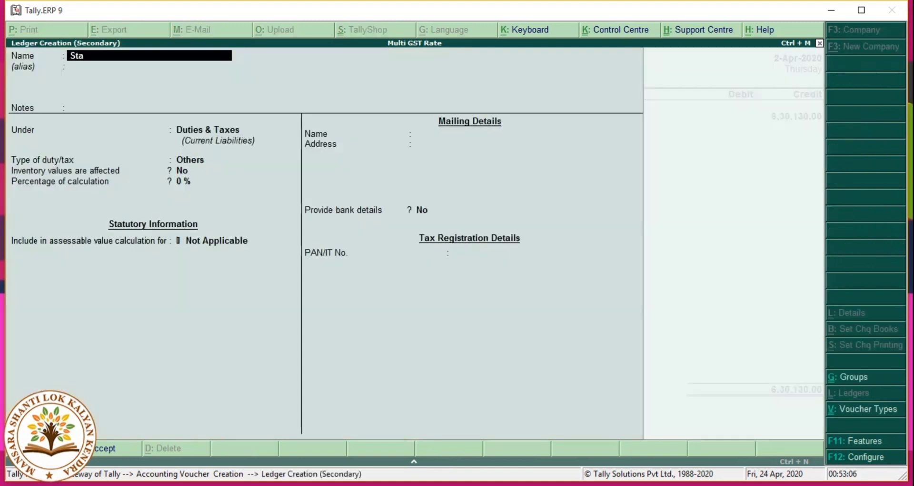
{"action": "type", "text": "te Bank of India"}
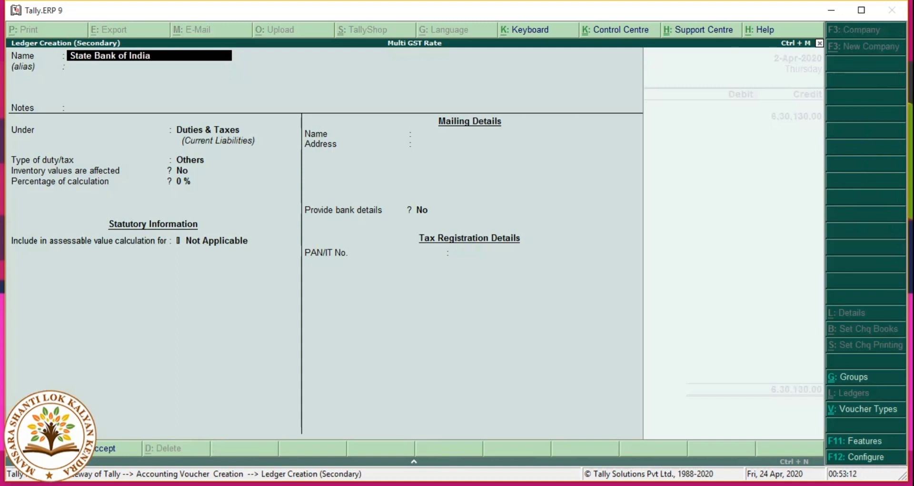
{"action": "key", "text": "Return"}
{"action": "key", "text": "Return"}
{"action": "key", "text": "Return"}
{"action": "type", "text": "Ban"}
{"action": "key", "text": "Return"}
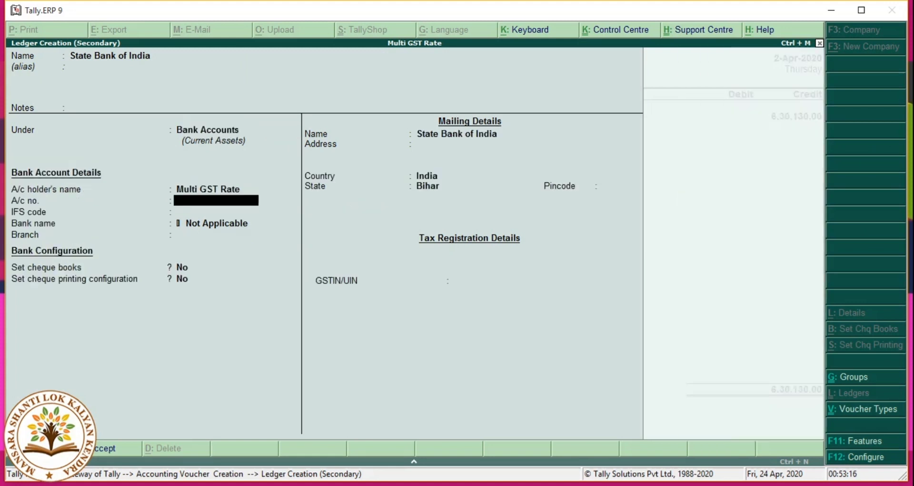
{"action": "key", "text": "Return"}
{"action": "key", "text": "Return"}
{"action": "key", "text": "Return"}
{"action": "key", "text": "Return"}
{"action": "key", "text": "Return"}
{"action": "key", "text": "Return"}
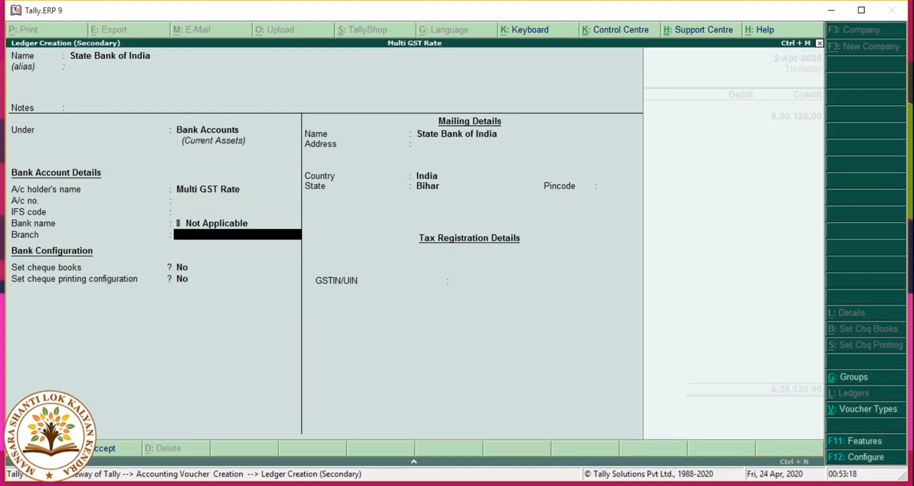
{"action": "key", "text": "Return"}
{"action": "key", "text": "Return"}
{"action": "key", "text": "Return"}
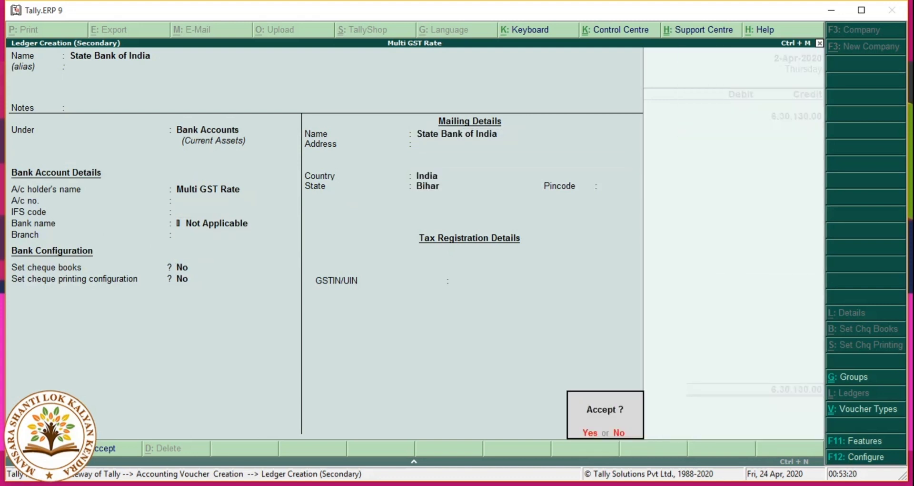
{"action": "key", "text": "Return"}
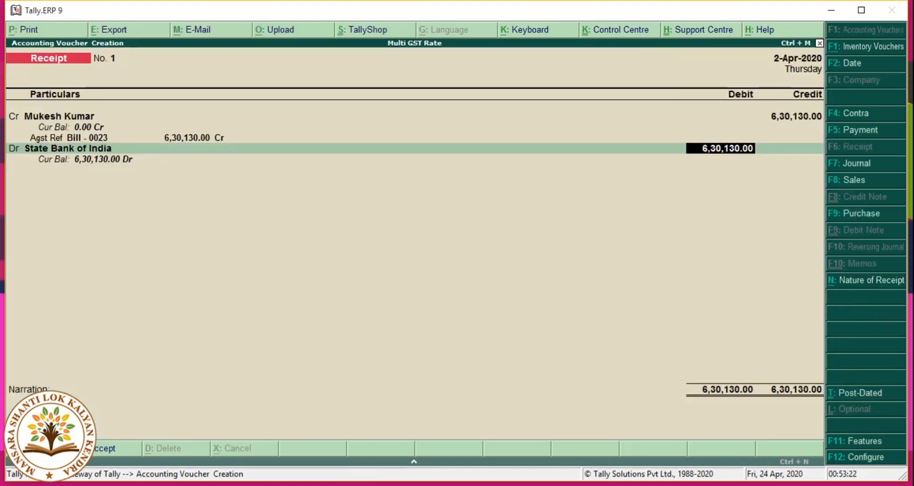
{"action": "key", "text": "Return"}
{"action": "key", "text": "Return"}
{"action": "key", "text": "Return"}
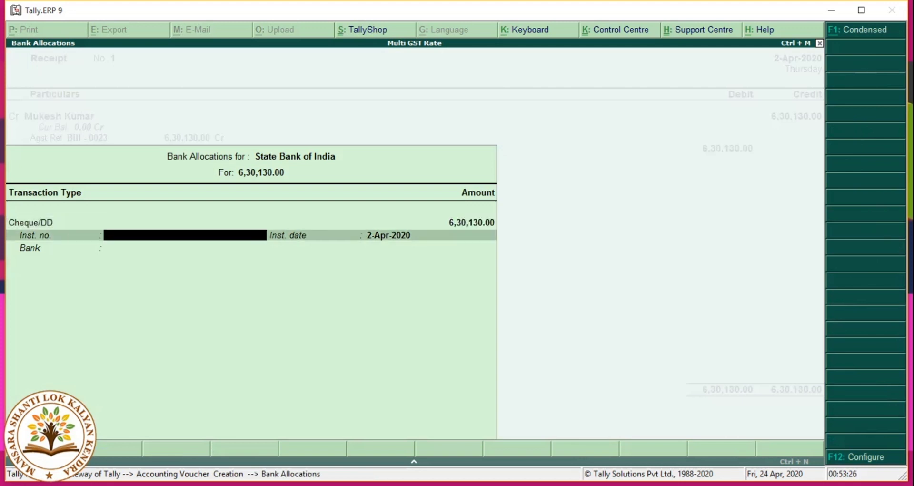
{"action": "key", "text": "Return"}
{"action": "key", "text": "Return"}
{"action": "key", "text": "Return"}
{"action": "key", "text": "Return"}
{"action": "key", "text": "Return"}
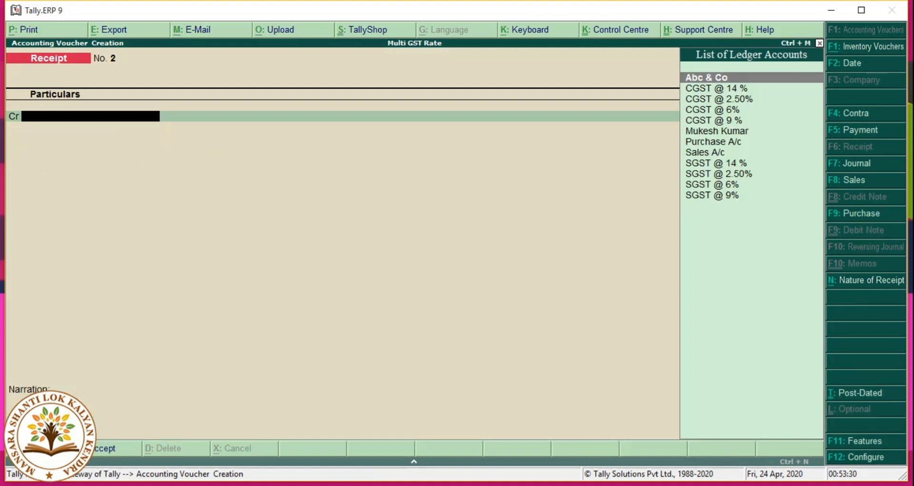
{"action": "key", "text": "Escape"}
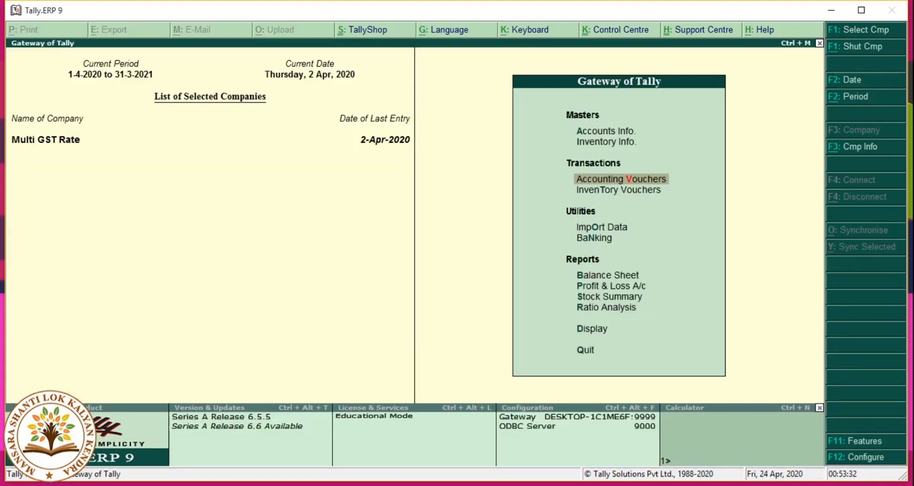
{"action": "key", "text": "Down"}
{"action": "key", "text": "Down"}
{"action": "key", "text": "Down"}
{"action": "key", "text": "Down"}
{"action": "key", "text": "Down"}
{"action": "key", "text": "Up"}
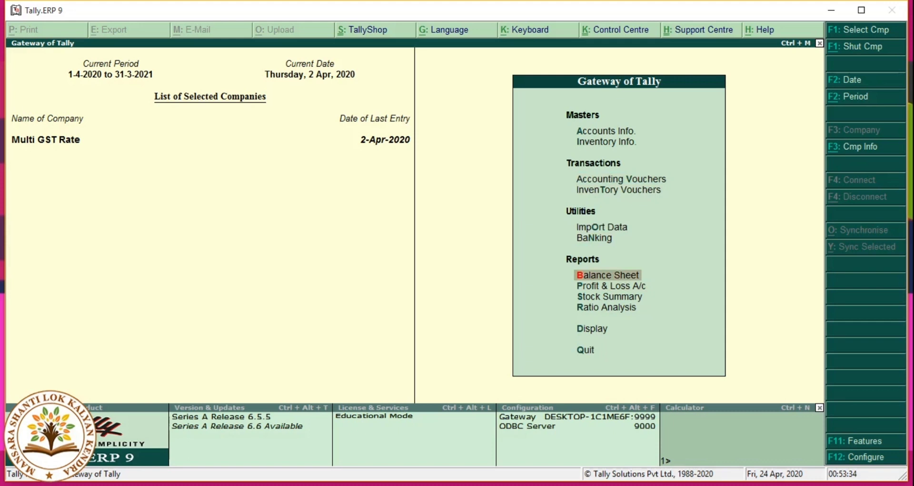
{"action": "key", "text": "Return"}
{"action": "key", "text": "Right"}
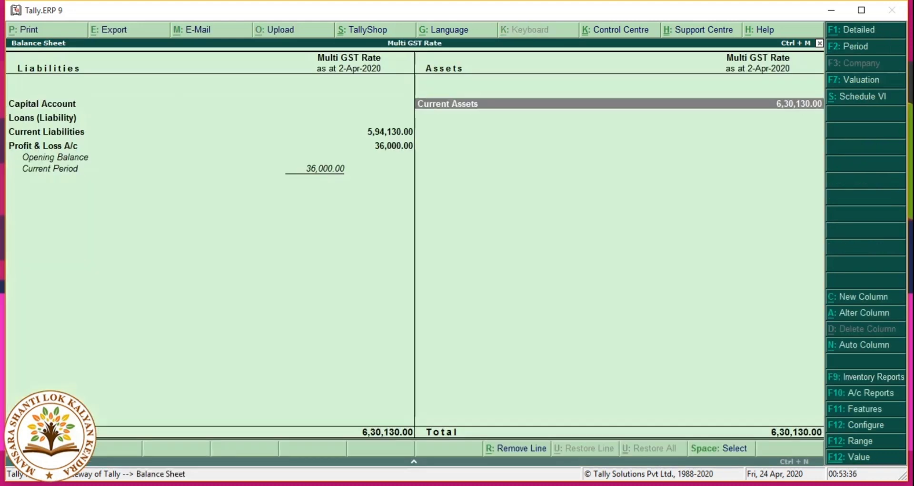
{"action": "key", "text": "Return"}
{"action": "key", "text": "Down"}
{"action": "key", "text": "Down"}
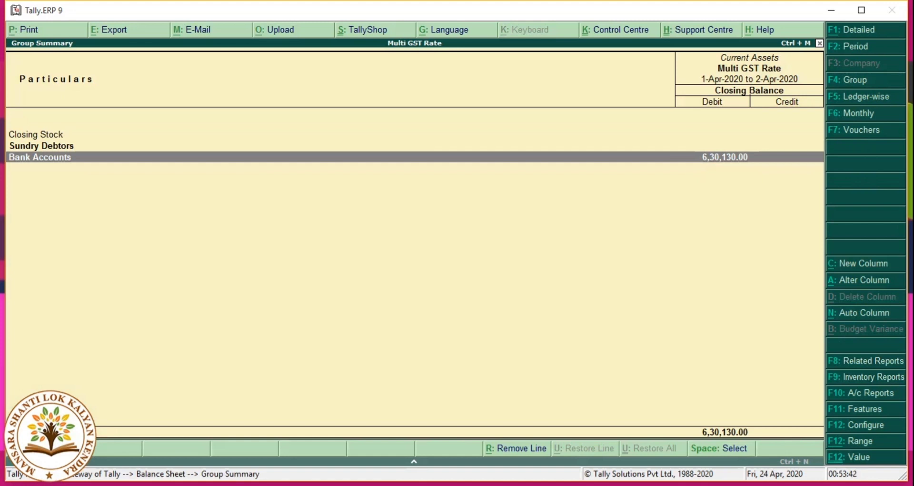
{"action": "key", "text": "Escape"}
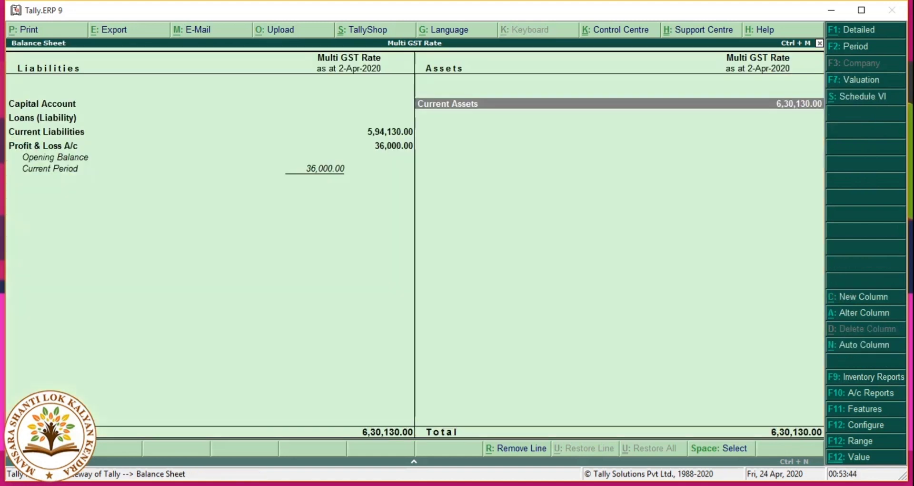
{"action": "key", "text": "Escape"}
{"action": "key", "text": "Up"}
{"action": "key", "text": "Up"}
{"action": "key", "text": "Up"}
{"action": "key", "text": "Up"}
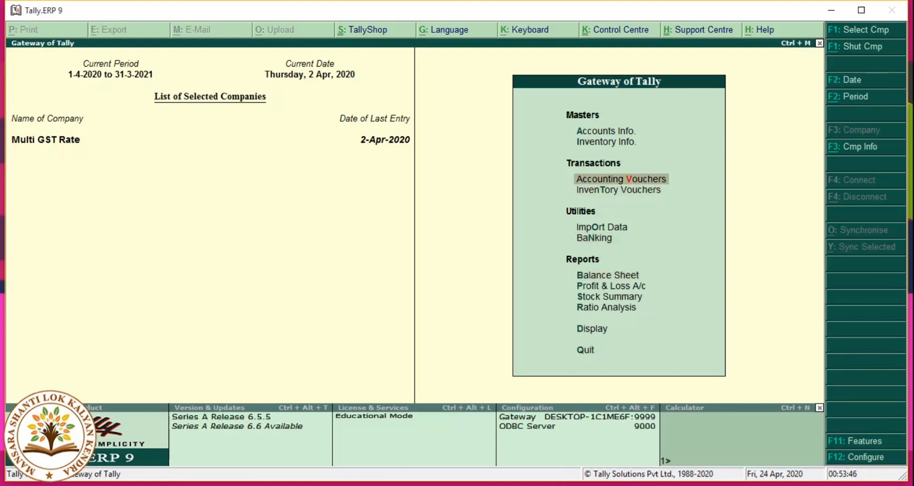
{"action": "key", "text": "Return"}
Step: Pay Abc & Co 5,88,390 against Bill - 003 by cheque from State Bank of India
{"action": "key", "text": "F5"}
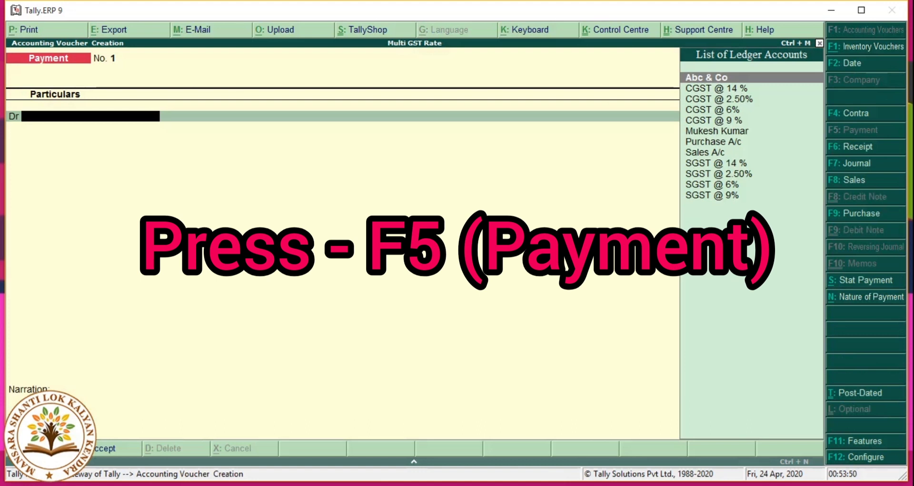
{"action": "left_click", "coordinate": [715, 88]}
{"action": "key", "text": "Up"}
{"action": "key", "text": "Return"}
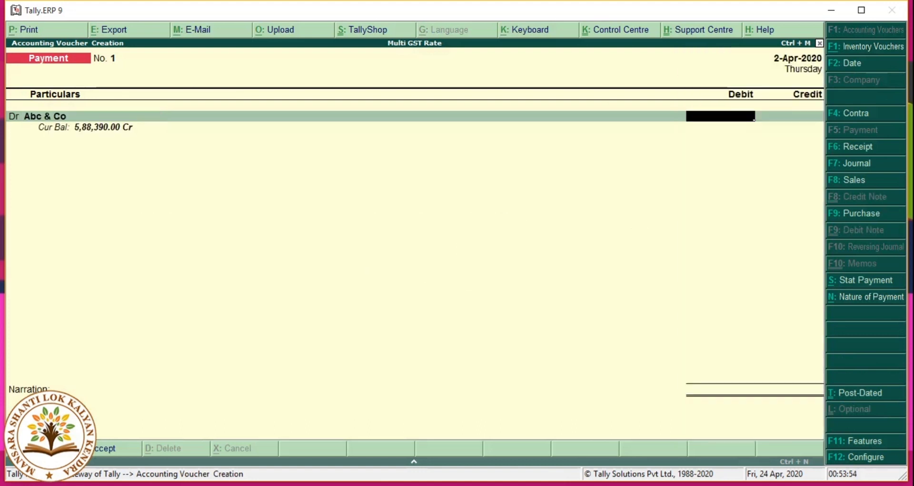
{"action": "type", "text": "5,88,390"}
{"action": "key", "text": "Return"}
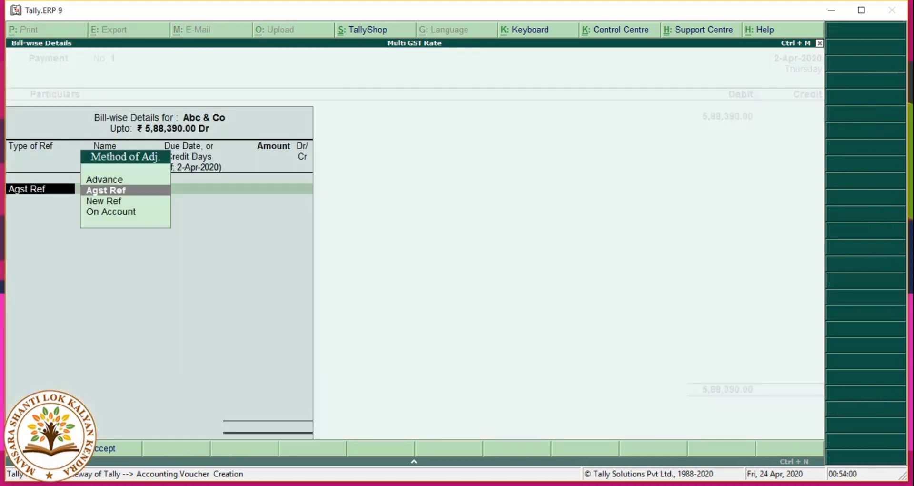
{"action": "key", "text": "Return"}
{"action": "key", "text": "Return"}
{"action": "key", "text": "Return"}
{"action": "key", "text": "Return"}
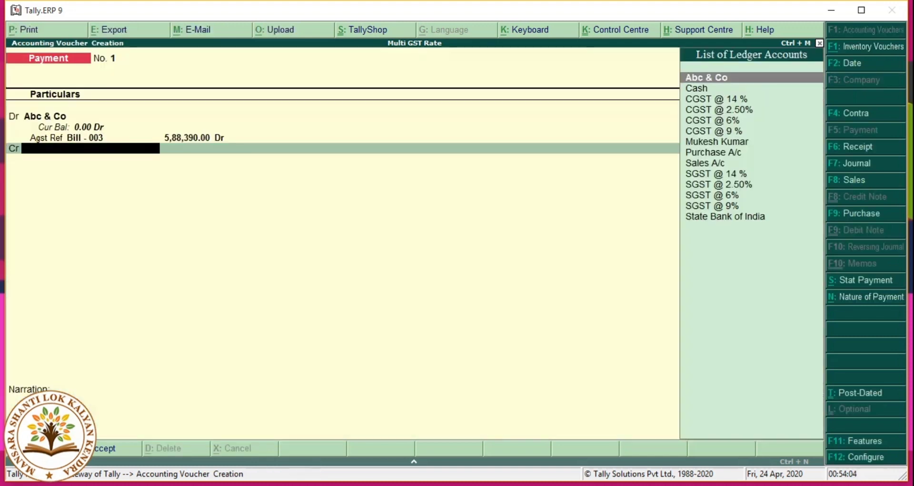
{"action": "type", "text": "St"}
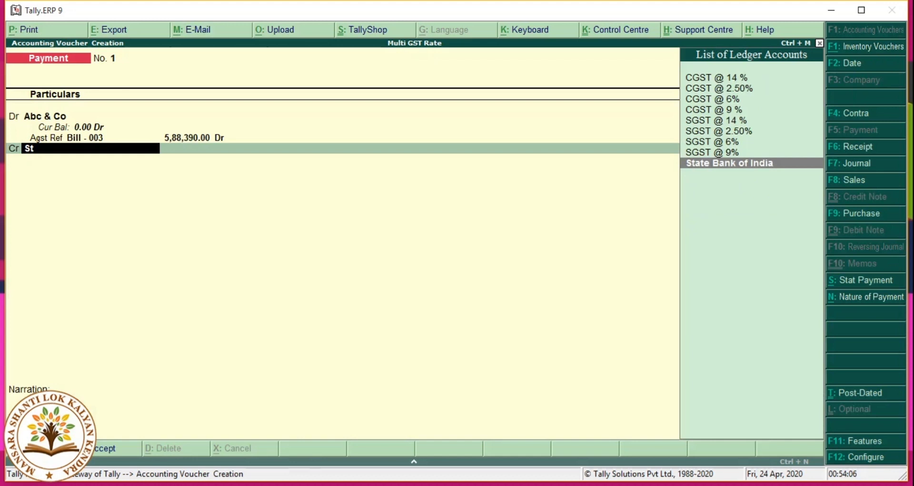
{"action": "key", "text": "Return"}
{"action": "key", "text": "Return"}
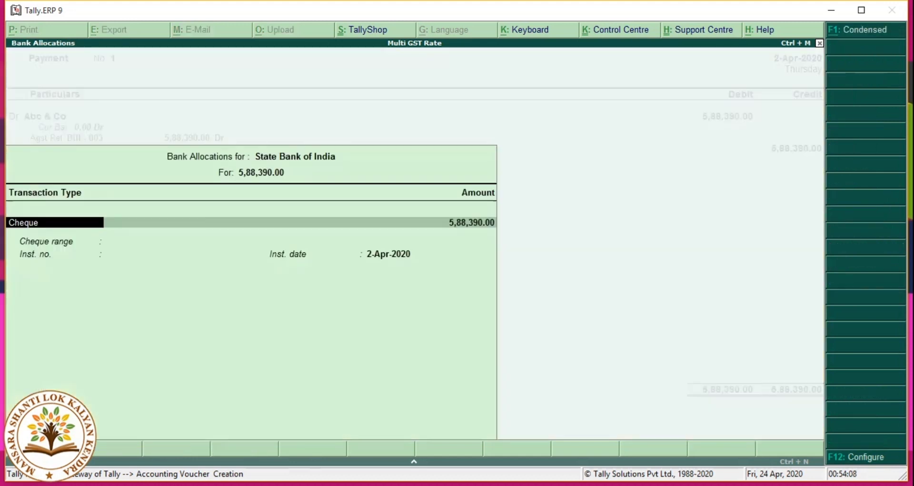
{"action": "key", "text": "Return"}
{"action": "key", "text": "Return"}
{"action": "key", "text": "Return"}
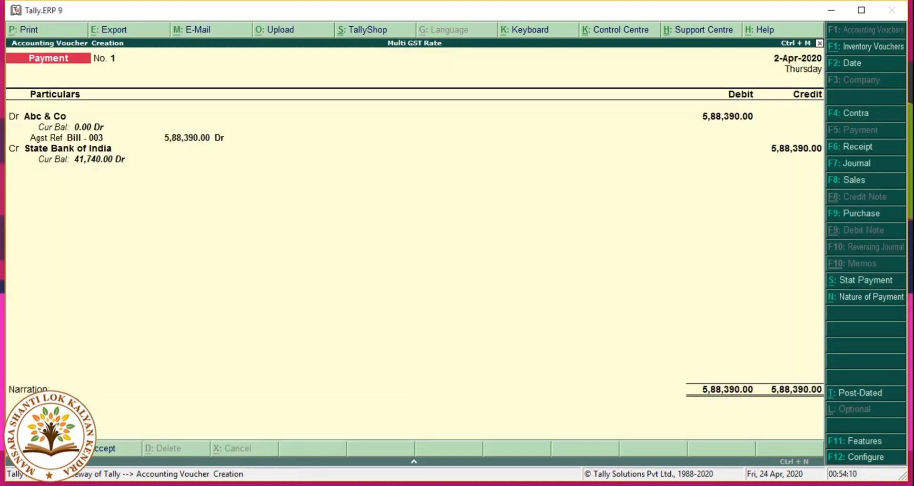
{"action": "key", "text": "Return"}
{"action": "key", "text": "Return"}
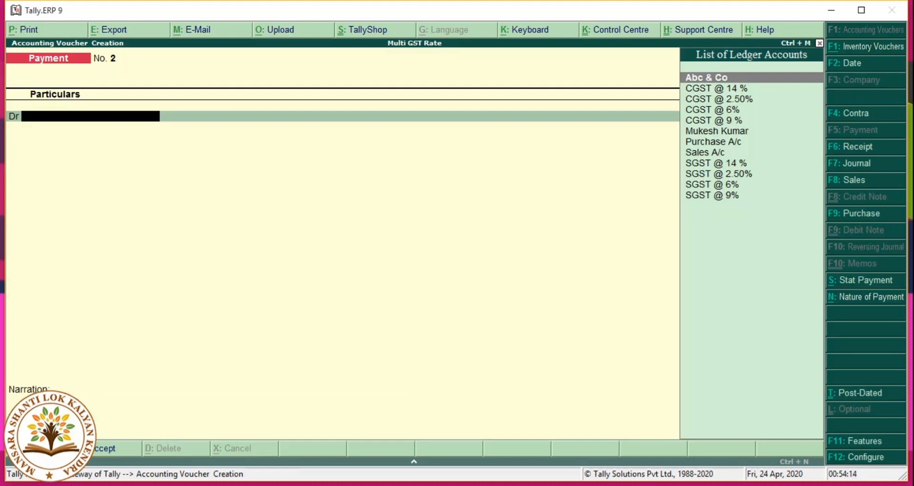
Step: Check the Balance Sheet's Current Liabilities, Duties & Taxes at 5,740.00, then return to the Gateway
{"action": "key", "text": "Escape"}
{"action": "key", "text": "Down"}
{"action": "key", "text": "Down"}
{"action": "key", "text": "Down"}
{"action": "key", "text": "Down"}
{"action": "key", "text": "Up"}
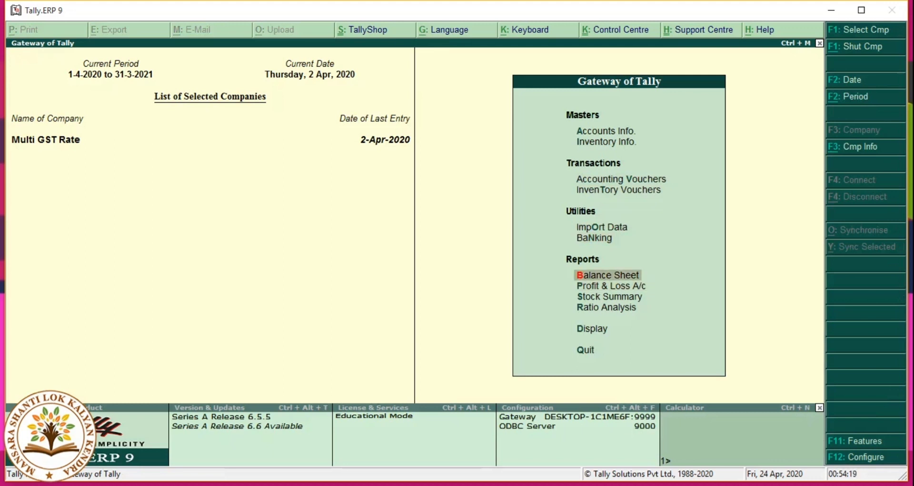
{"action": "key", "text": "Return"}
{"action": "key", "text": "Down"}
{"action": "key", "text": "Down"}
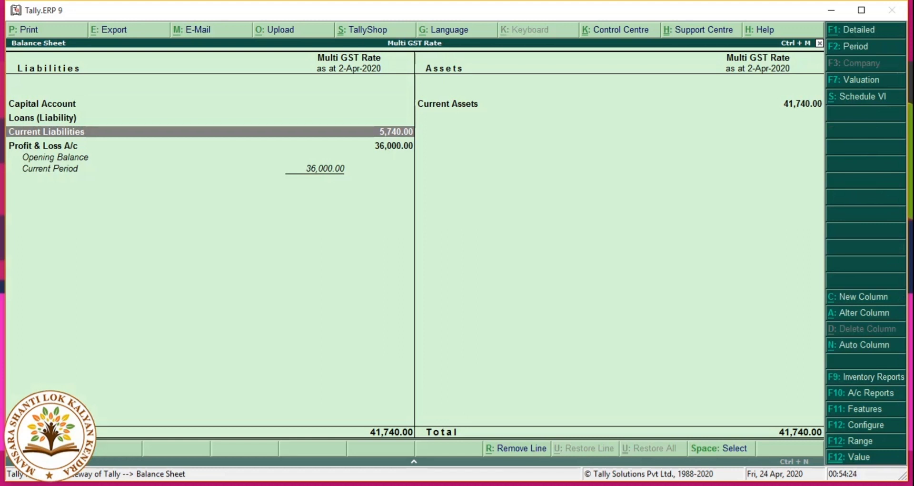
{"action": "key", "text": "Return"}
{"action": "key", "text": "Return"}
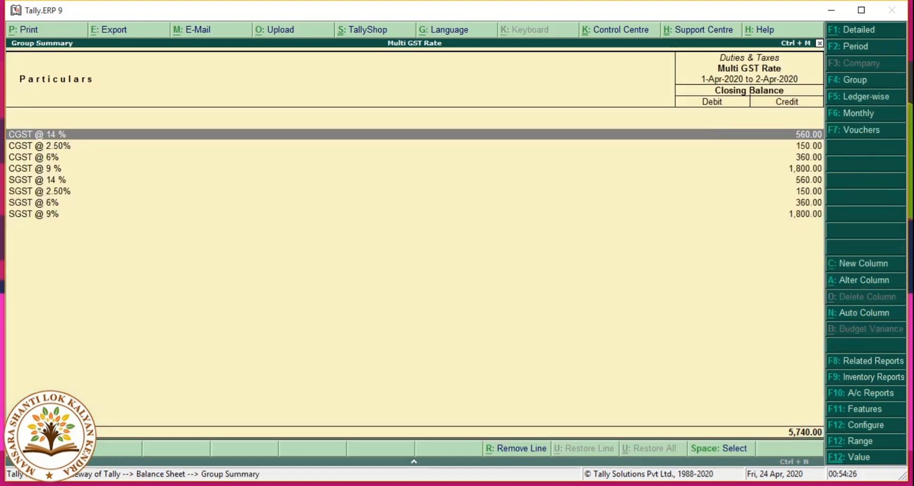
{"action": "key", "text": "Escape"}
{"action": "key", "text": "Escape"}
{"action": "key", "text": "Escape"}
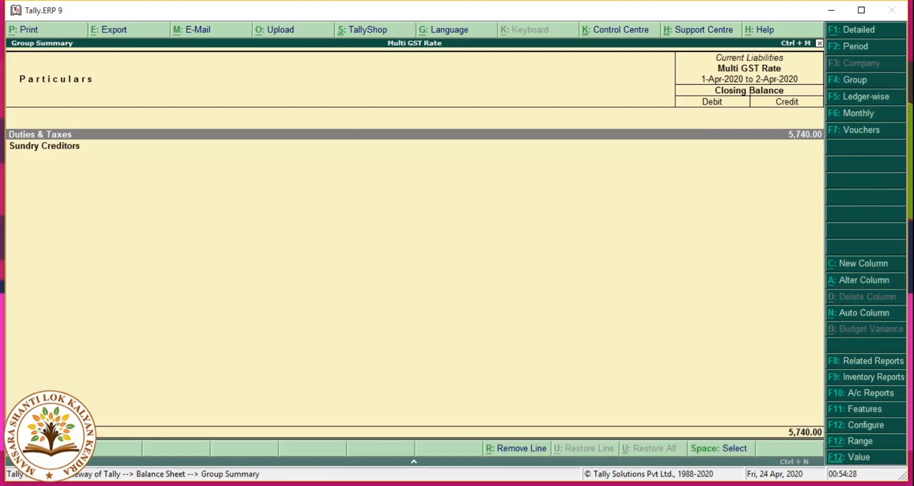
{"action": "key", "text": "Down"}
{"action": "key", "text": "Down"}
{"action": "key", "text": "Down"}
{"action": "key", "text": "Down"}
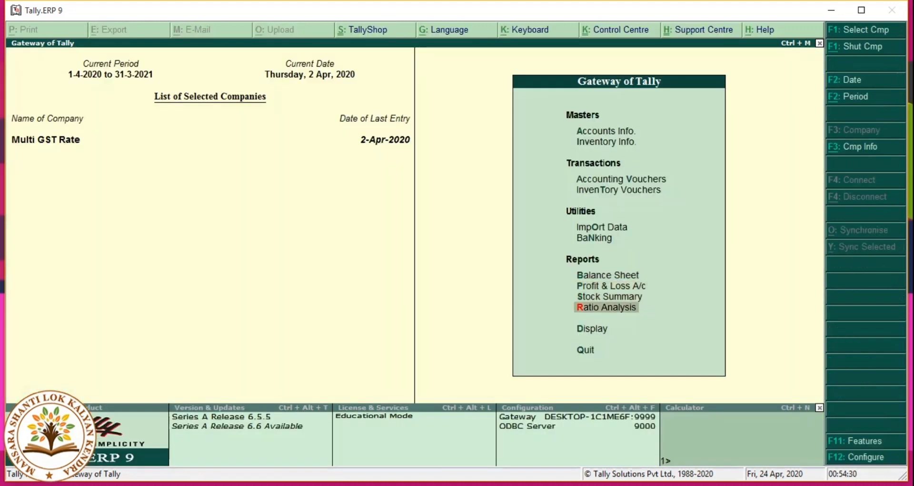
Step: Open the GSTR-2 and then the GSTR-1 return summaries from Statutory Reports
{"action": "key", "text": "Return"}
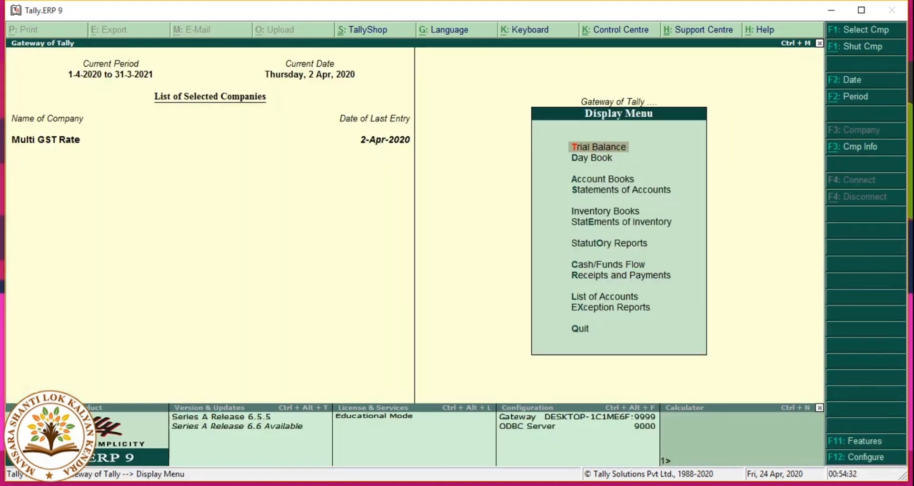
{"action": "key", "text": "Down"}
{"action": "key", "text": "Down"}
{"action": "key", "text": "Down"}
{"action": "key", "text": "Down"}
{"action": "key", "text": "Down"}
{"action": "key", "text": "Down"}
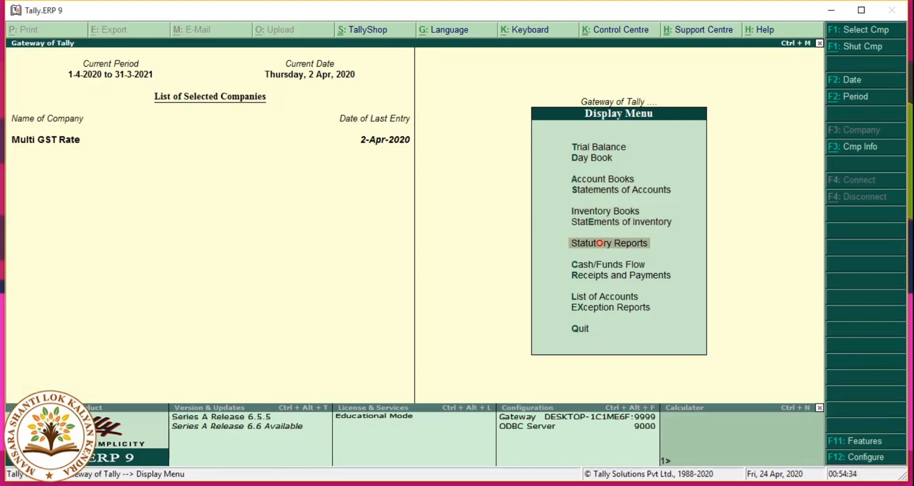
{"action": "key", "text": "Return"}
{"action": "key", "text": "Return"}
{"action": "key", "text": "Down"}
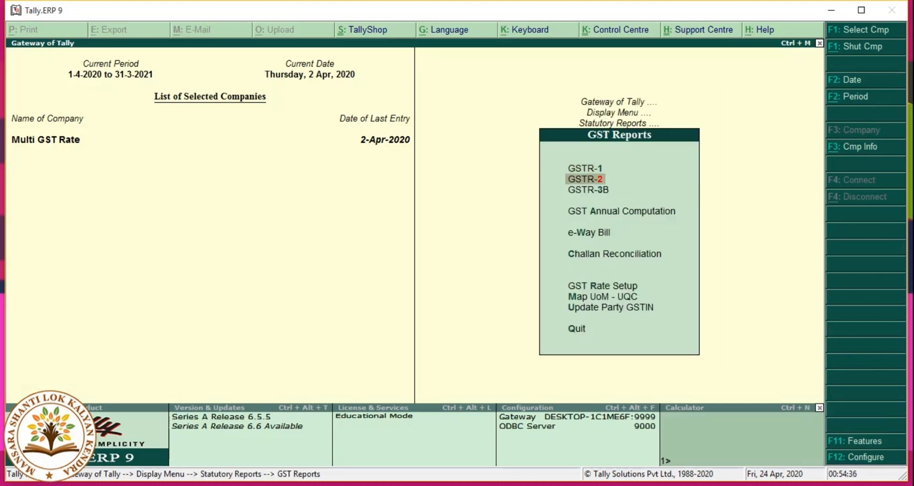
{"action": "key", "text": "Return"}
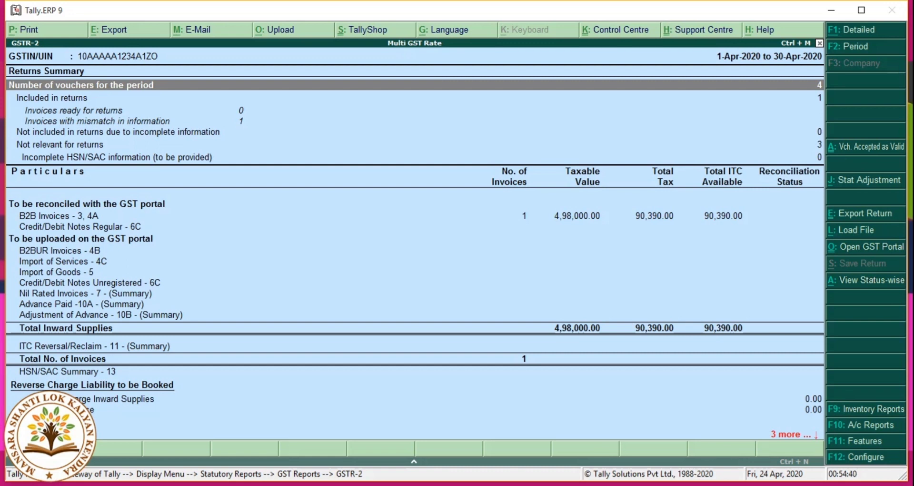
{"action": "key", "text": "Escape"}
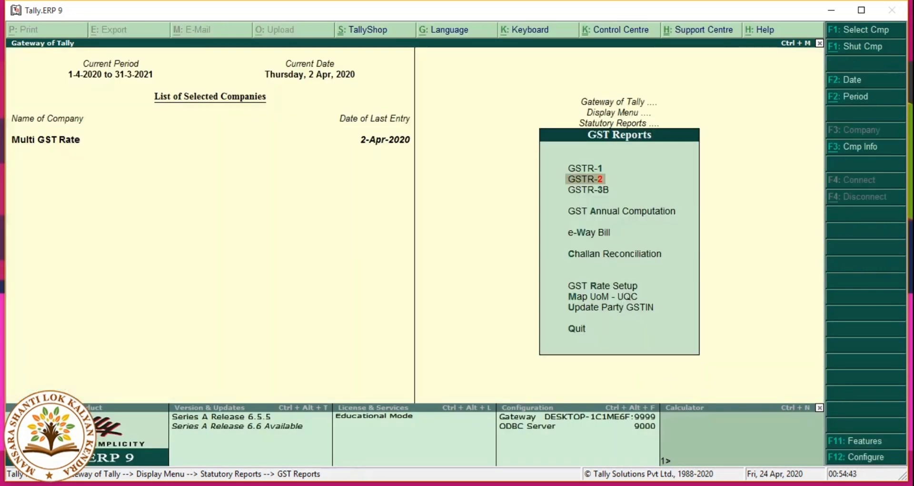
{"action": "key", "text": "Up"}
{"action": "key", "text": "Return"}
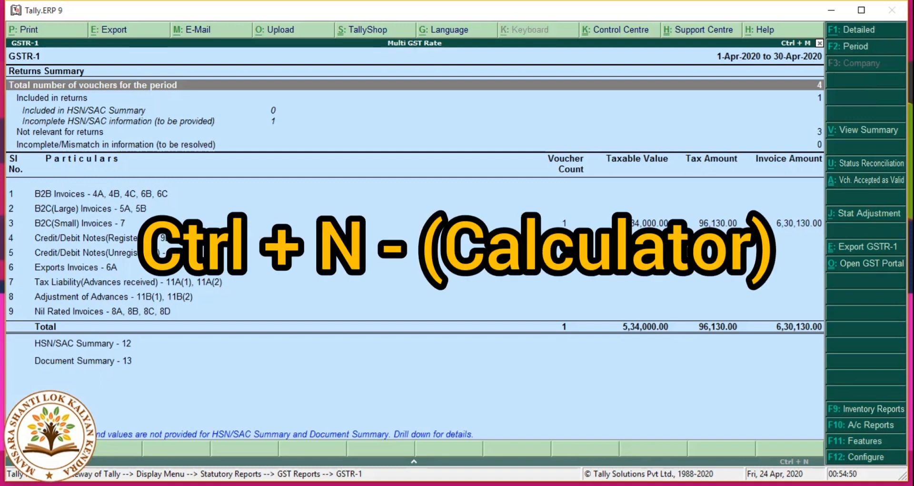
Step: Start entering 96130 minus on the calculator beneath GSTR-1
{"action": "key", "text": "ctrl+n"}
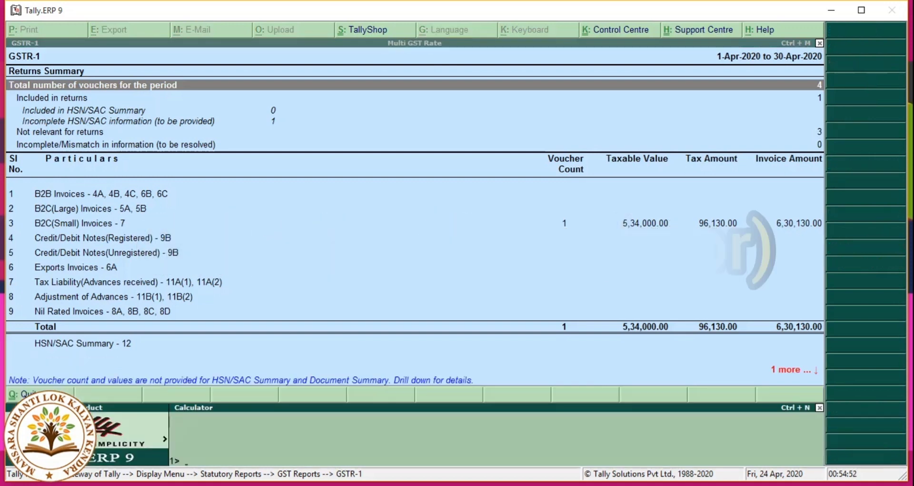
{"action": "type", "text": "963"}
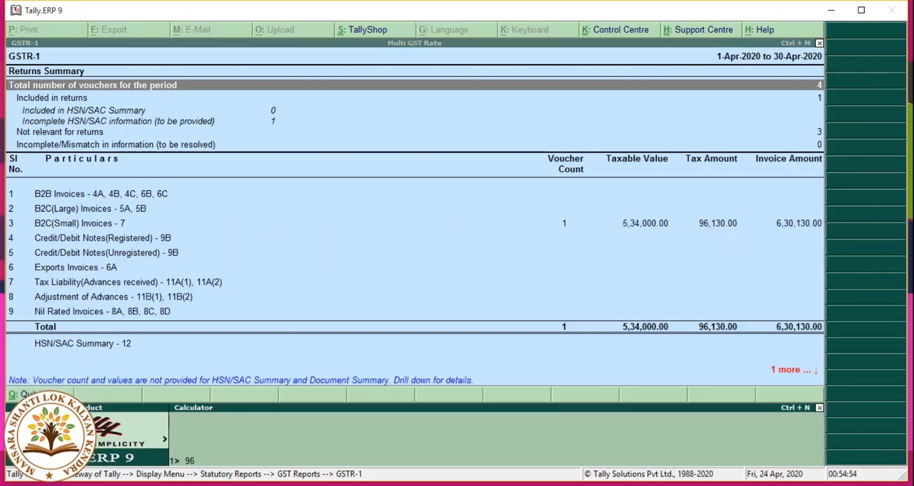
{"action": "key", "text": "BackSpace"}
{"action": "type", "text": "130-"}
{"action": "left_click", "coordinate": [531, 233]}
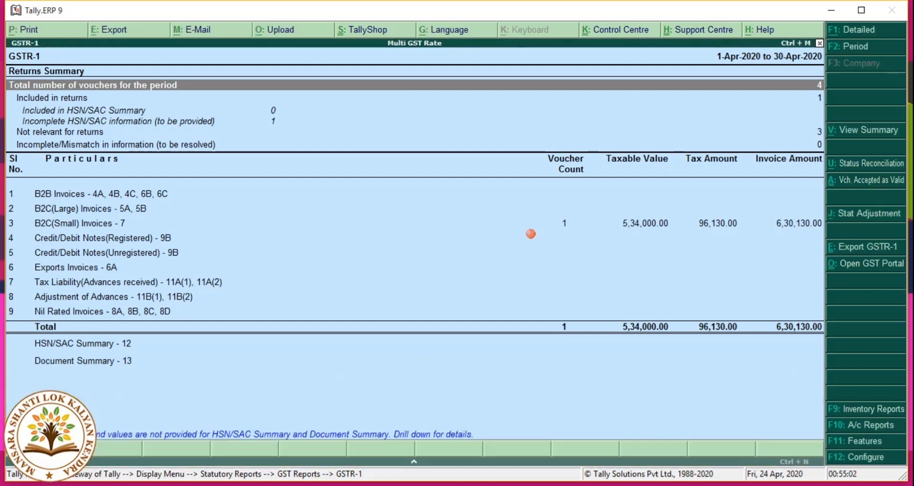
{"action": "key", "text": "Escape"}
{"action": "key", "text": "Down"}
{"action": "key", "text": "Return"}
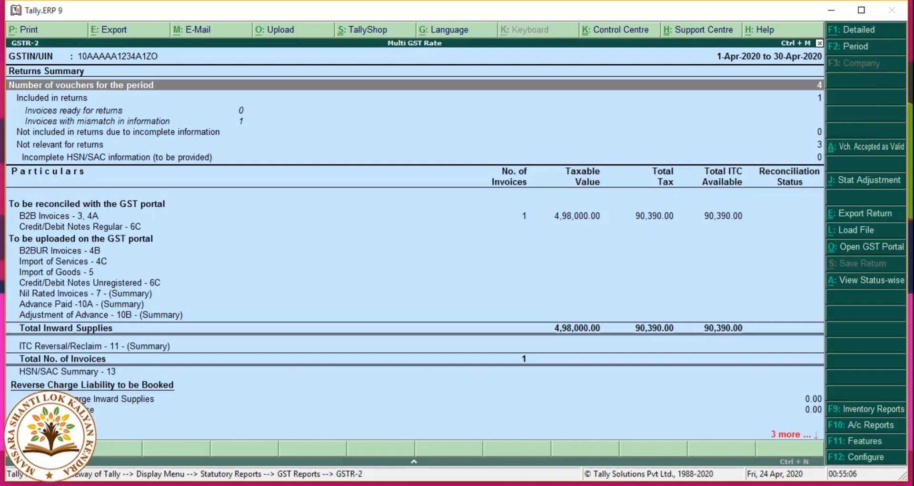
{"action": "key", "text": "ctrl+n"}
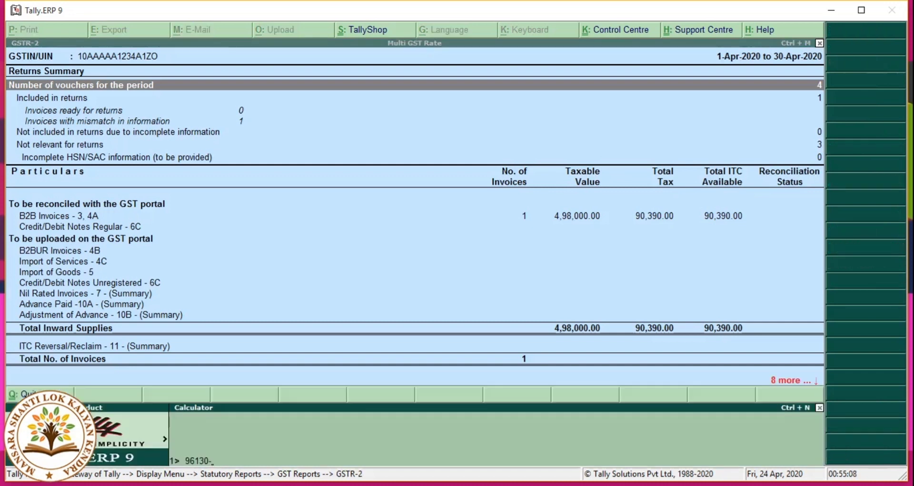
{"action": "type", "text": "96130-90390"}
{"action": "key", "text": "Return"}
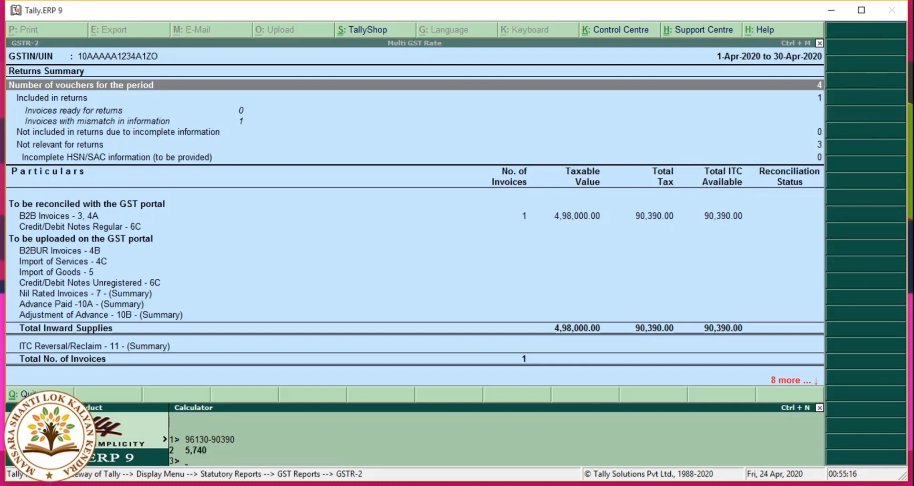
{"action": "key", "text": "Escape"}
Step: Back out of the GST reports to the Gateway and open Accounting Vouchers
{"action": "key", "text": "Escape"}
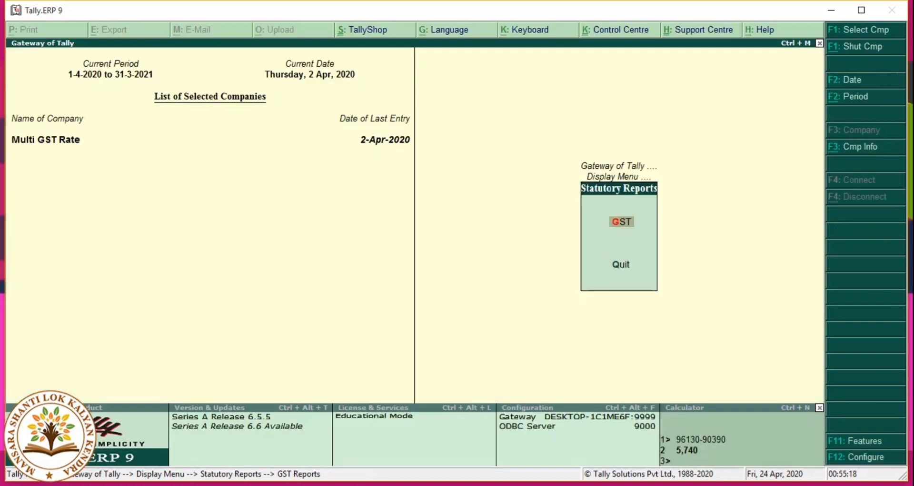
{"action": "key", "text": "Escape"}
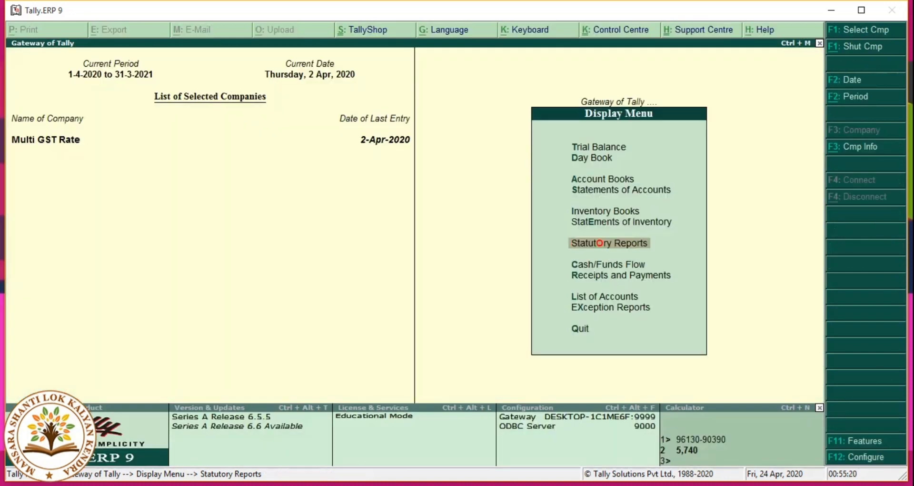
{"action": "key", "text": "Escape"}
{"action": "key", "text": "Up"}
{"action": "key", "text": "Up"}
{"action": "key", "text": "Up"}
{"action": "key", "text": "Up"}
{"action": "key", "text": "Up"}
{"action": "key", "text": "Up"}
{"action": "key", "text": "Up"}
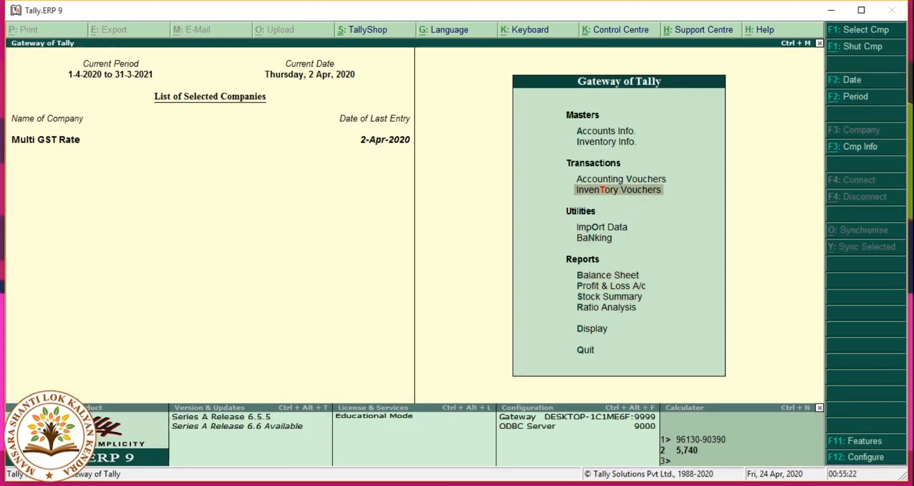
{"action": "key", "text": "Up"}
{"action": "key", "text": "Return"}
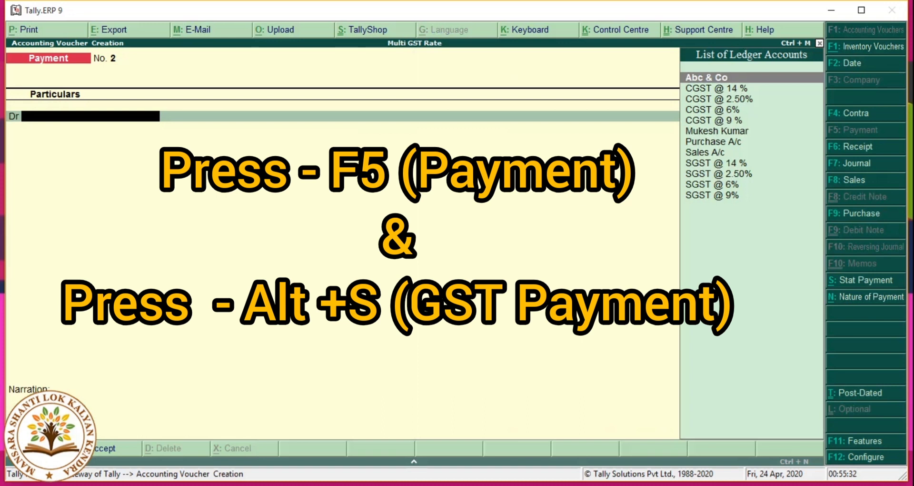
Step: Set up a statutory GST payment for the period starting 1-Apr-2020, payment type Regular
{"action": "key", "text": "alt+s"}
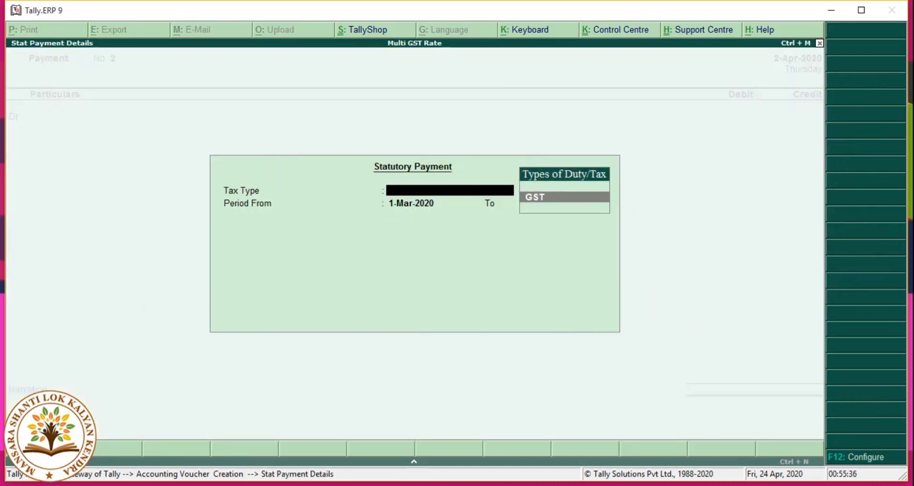
{"action": "key", "text": "Return"}
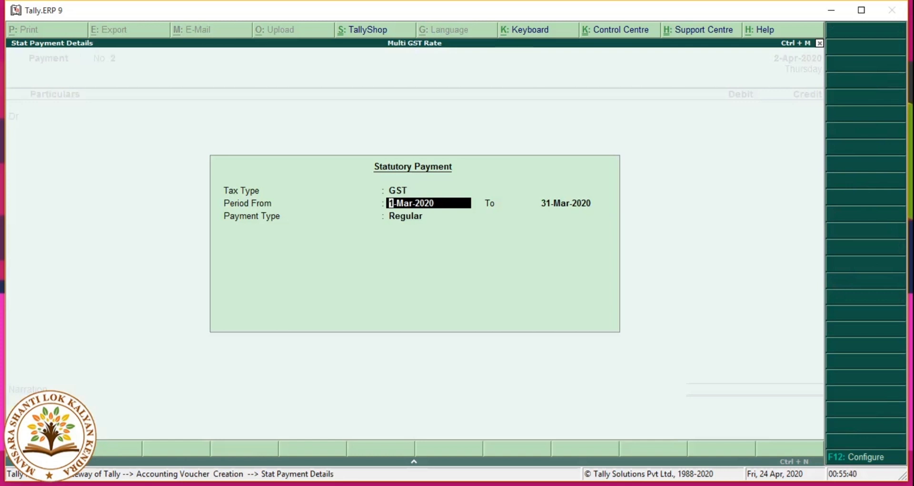
{"action": "type", "text": "01.04"}
{"action": "key", "text": "Return"}
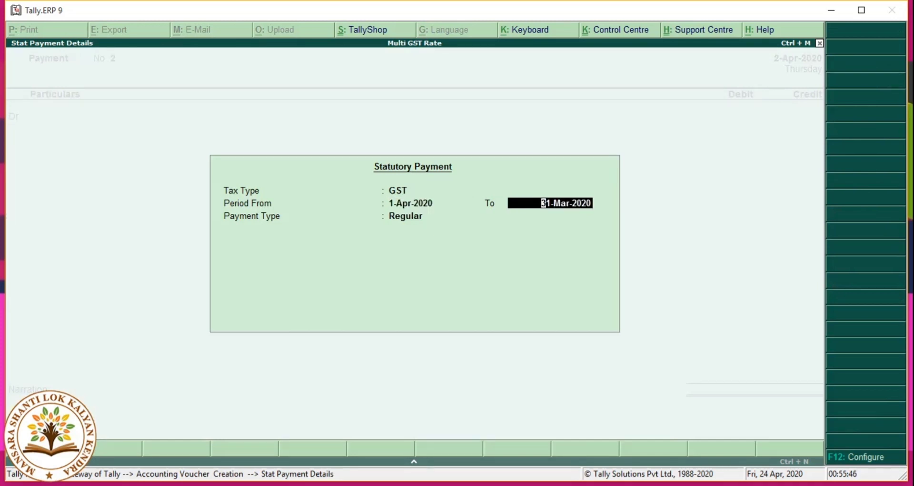
{"action": "type", "text": "01"}
{"action": "type", "text": ".04"}
{"action": "key", "text": "Return"}
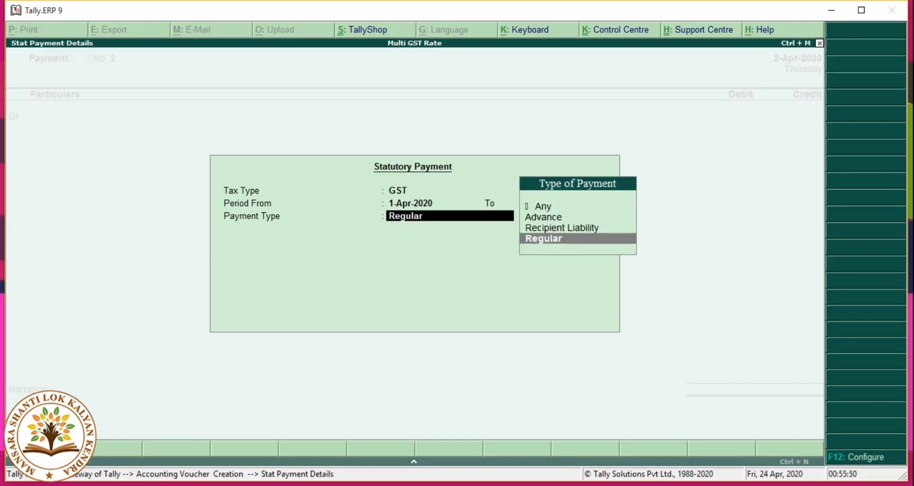
{"action": "key", "text": "Return"}
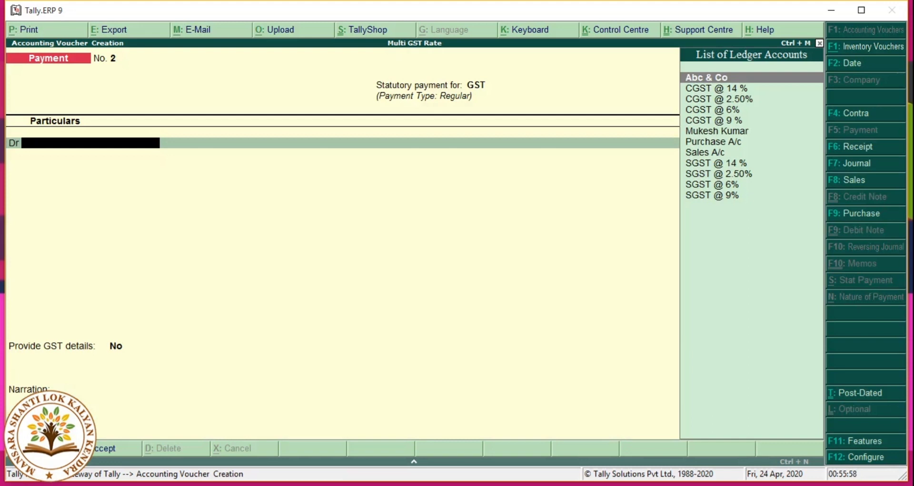
Step: Enable 'Use single entry mode for payment/receipt/contra vouchers' in the F12 configuration
{"action": "key", "text": "F12"}
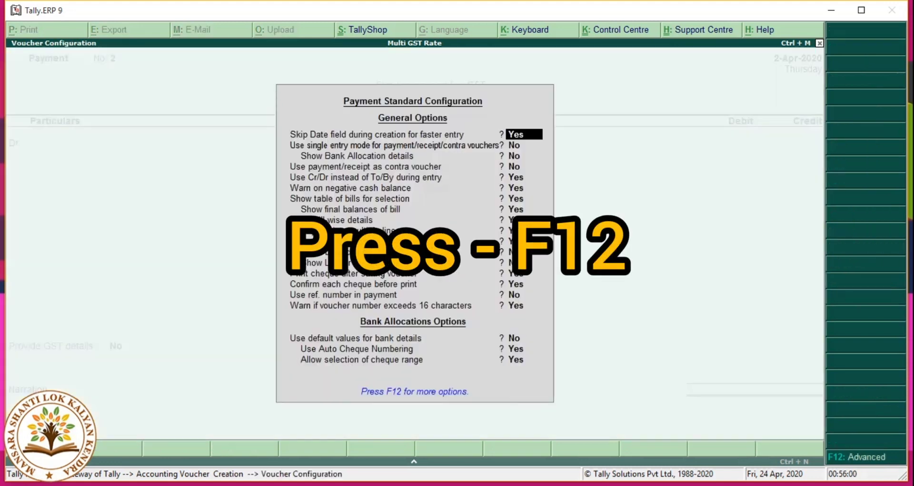
{"action": "key", "text": "Return"}
{"action": "key", "text": "y"}
{"action": "key", "text": "Return"}
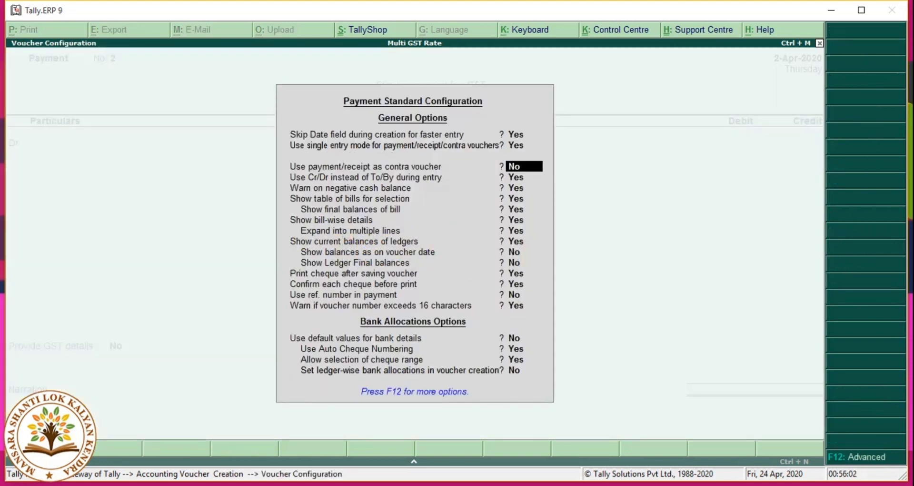
{"action": "key", "text": "ctrl+a"}
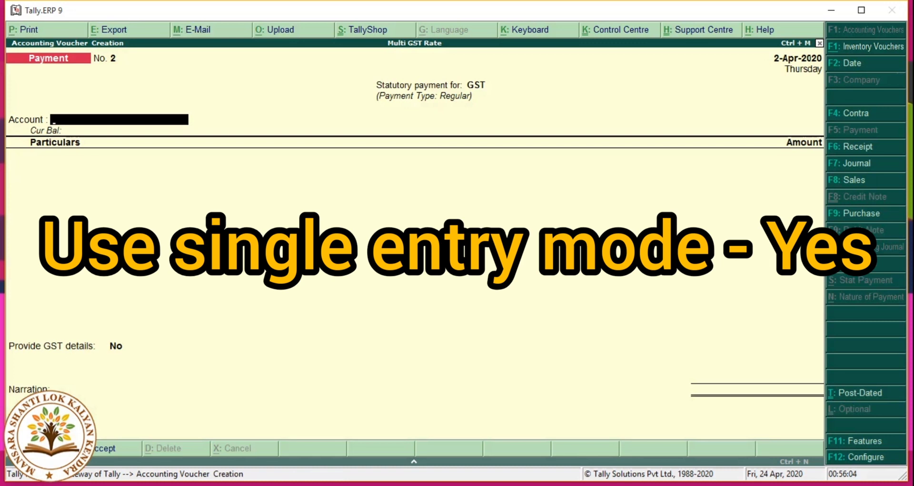
{"action": "type", "text": "St"}
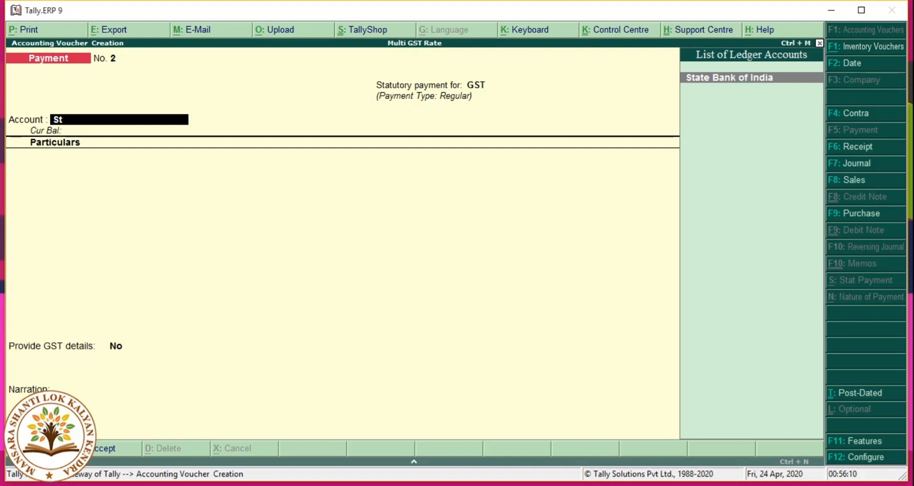
Step: Pay from State Bank of India: CGST @ 2.50% and SGST @ 2.50% at 150.00 each
{"action": "key", "text": "Return"}
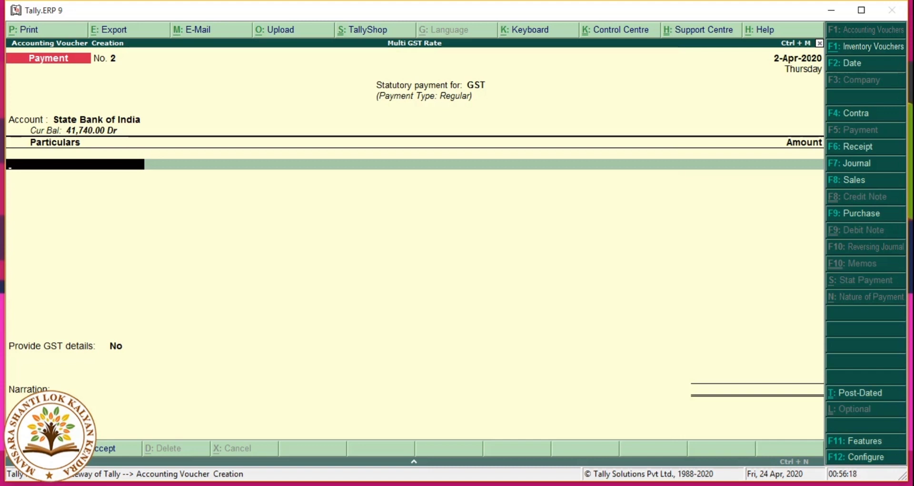
{"action": "type", "text": "C"}
{"action": "key", "text": "Down"}
{"action": "key", "text": "Down"}
{"action": "key", "text": "Down"}
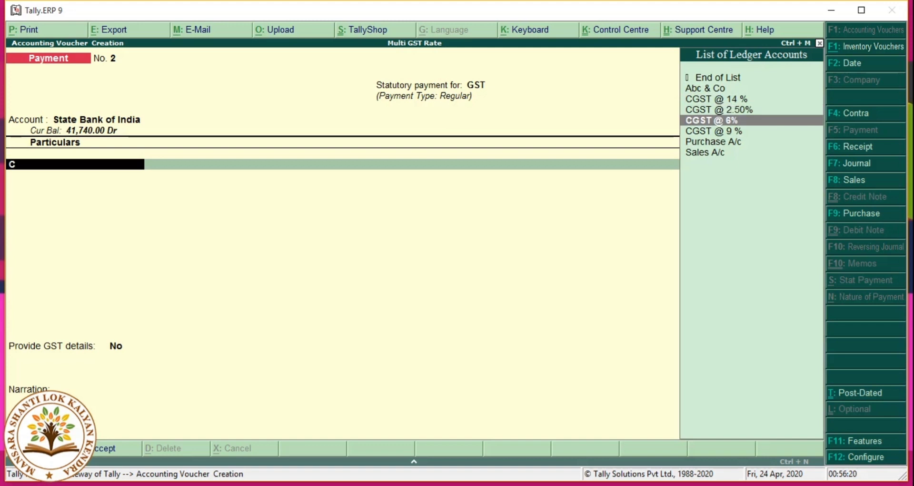
{"action": "key", "text": "Up"}
{"action": "key", "text": "Return"}
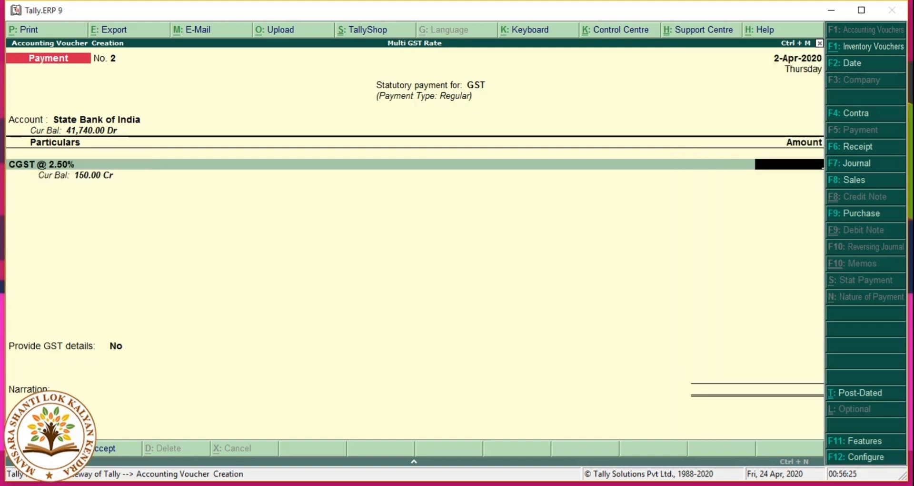
{"action": "type", "text": "150"}
{"action": "key", "text": "Return"}
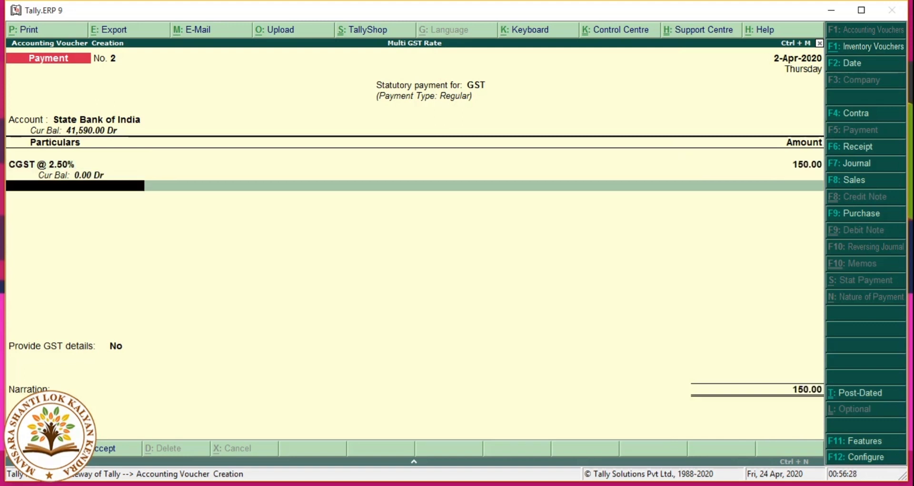
{"action": "type", "text": "S"}
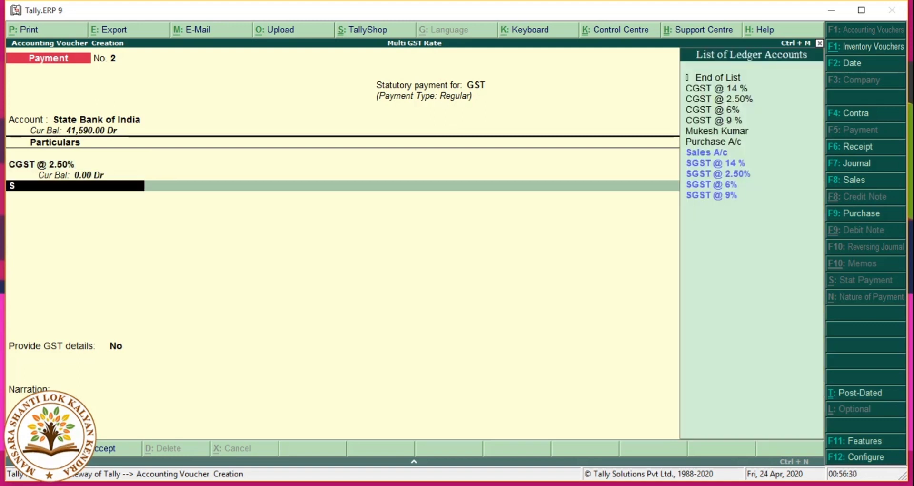
{"action": "key", "text": "Down"}
{"action": "key", "text": "Down"}
{"action": "key", "text": "Down"}
{"action": "key", "text": "Down"}
{"action": "key", "text": "Up"}
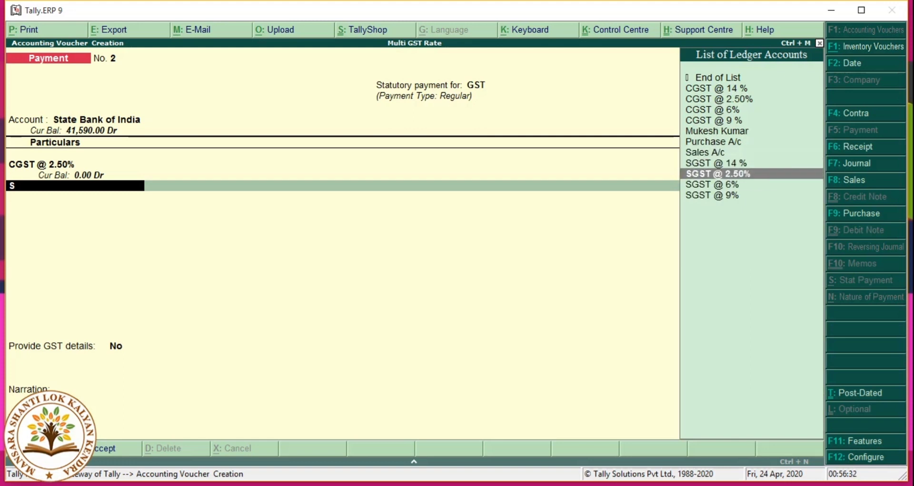
{"action": "key", "text": "Return"}
{"action": "type", "text": "150"}
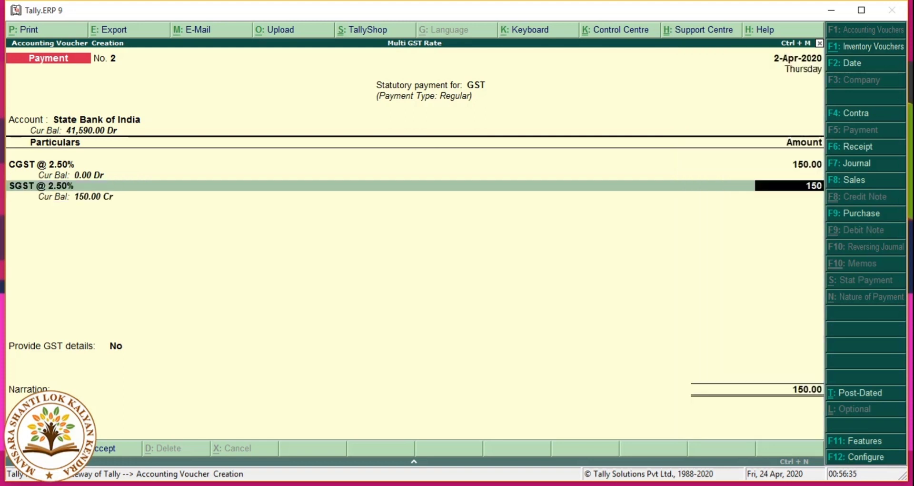
{"action": "key", "text": "Return"}
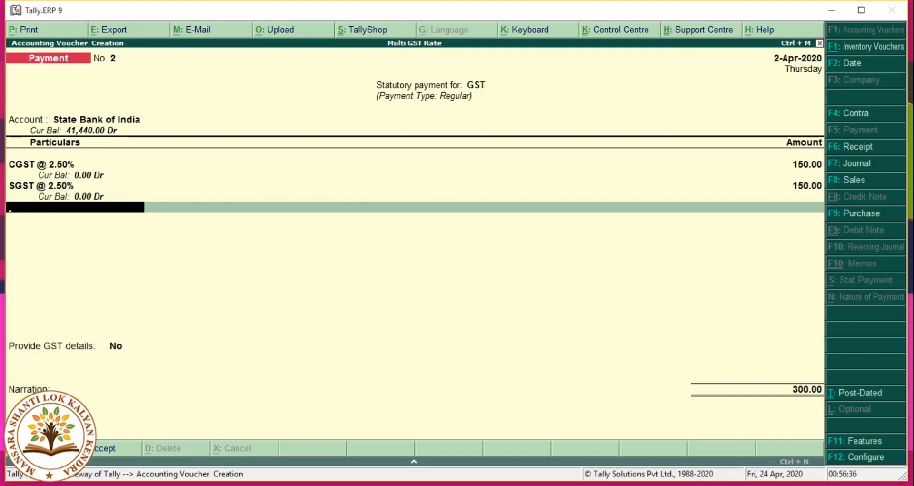
Step: Add CGST @ 6% and SGST @ 6% at 360.00 each, totalling 1,020.00
{"action": "type", "text": "C"}
{"action": "key", "text": "Down"}
{"action": "key", "text": "Down"}
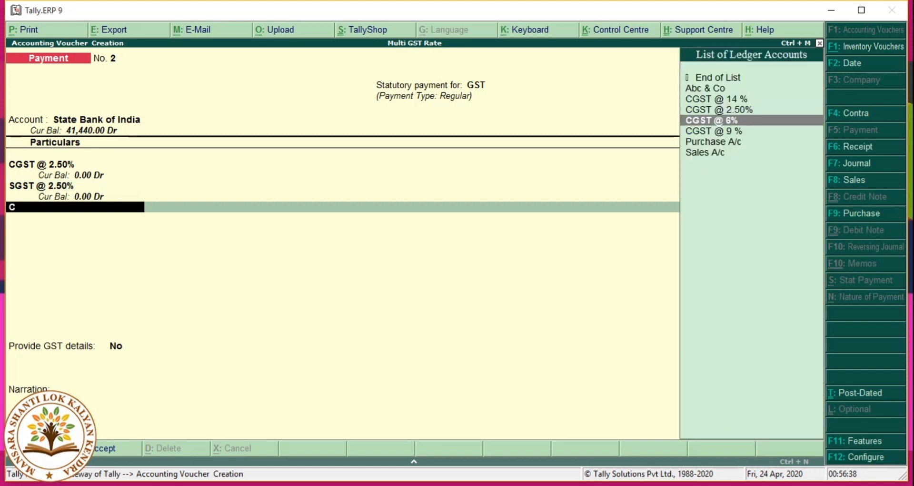
{"action": "key", "text": "Return"}
{"action": "type", "text": "360"}
{"action": "key", "text": "Return"}
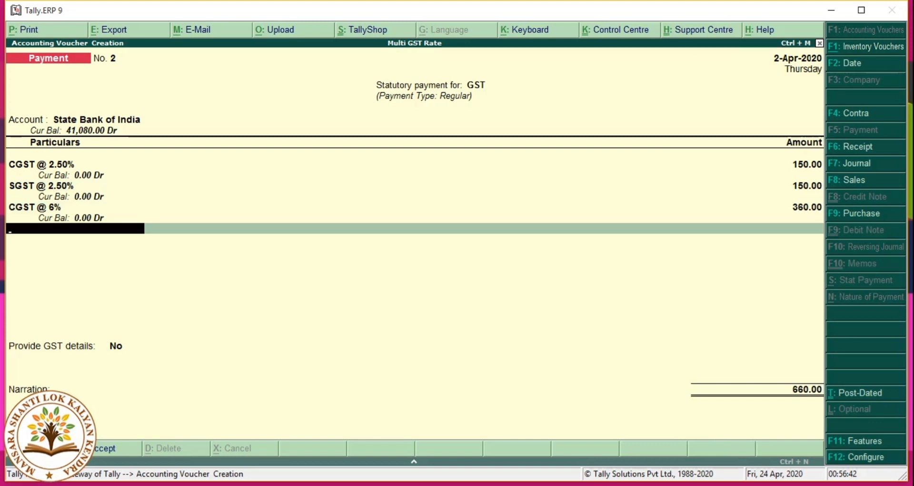
{"action": "type", "text": "S"}
{"action": "key", "text": "Down"}
{"action": "key", "text": "Down"}
{"action": "key", "text": "Down"}
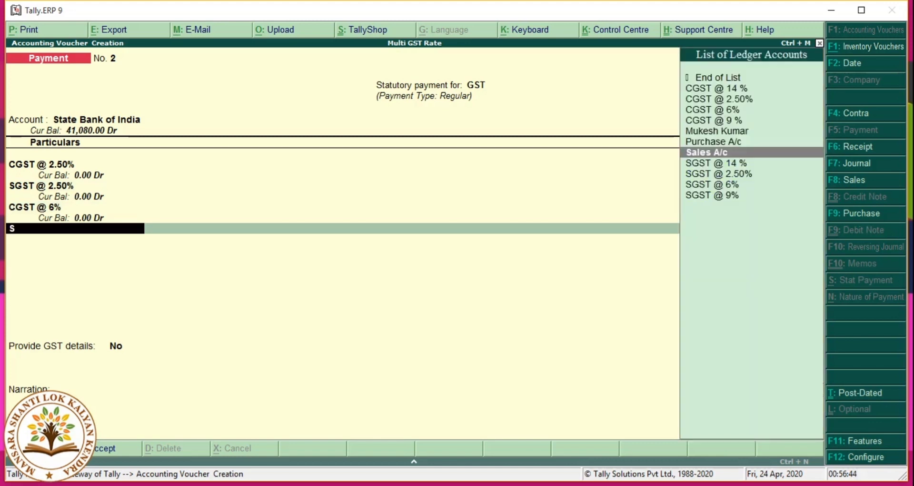
{"action": "key", "text": "Return"}
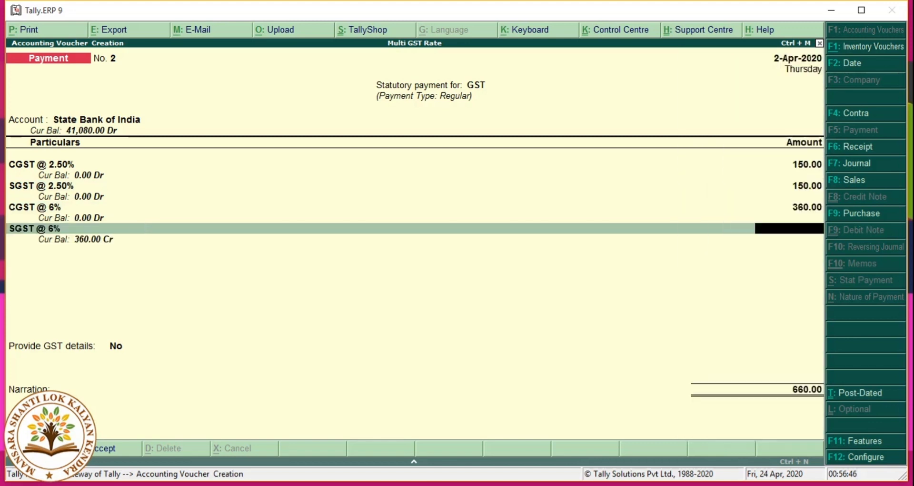
{"action": "type", "text": "360"}
{"action": "key", "text": "Return"}
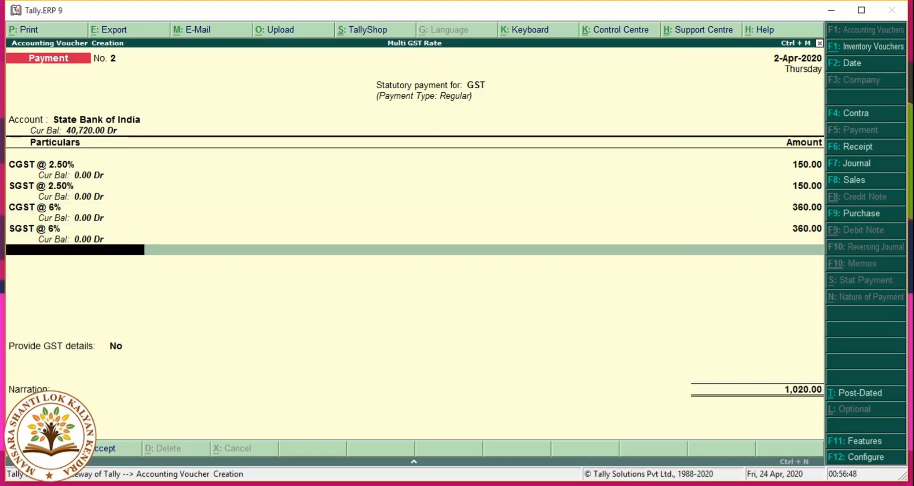
Step: Add CGST @ 9 % and SGST @ 9% ledgers at 1,800.00 each
{"action": "type", "text": "C"}
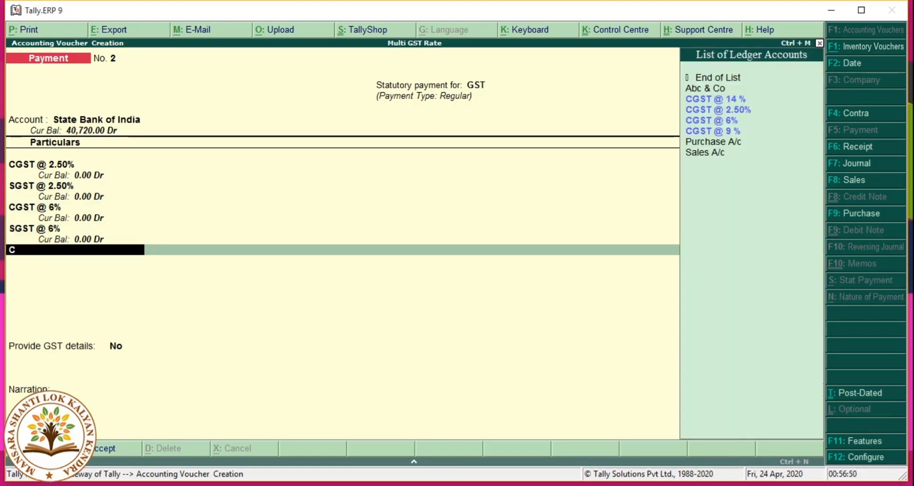
{"action": "key", "text": "Down"}
{"action": "key", "text": "Down"}
{"action": "key", "text": "Down"}
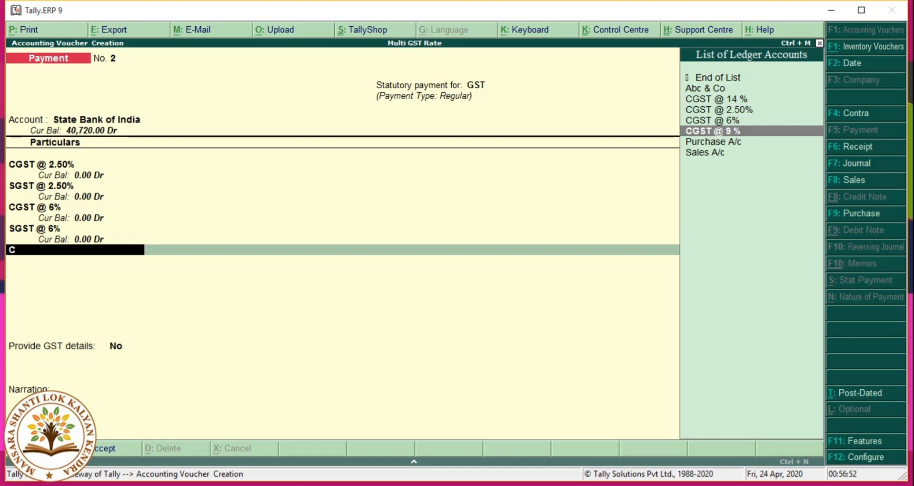
{"action": "key", "text": "Return"}
{"action": "type", "text": "1800"}
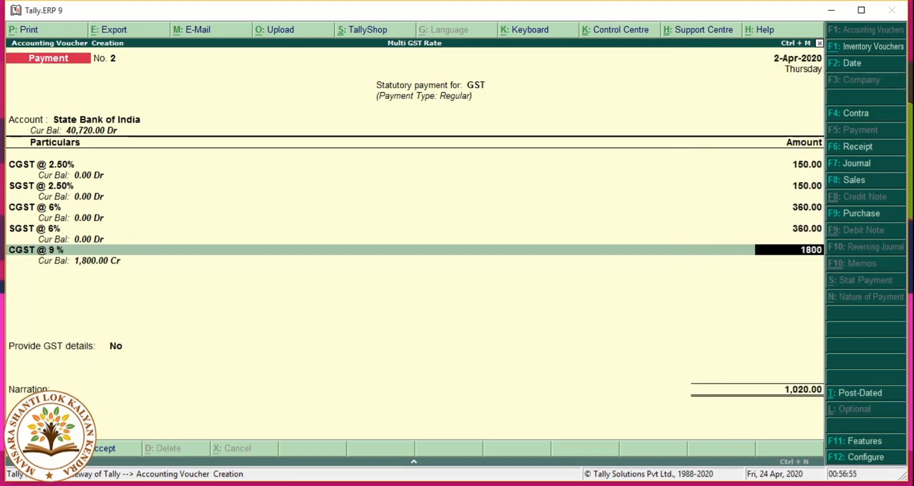
{"action": "key", "text": "Return"}
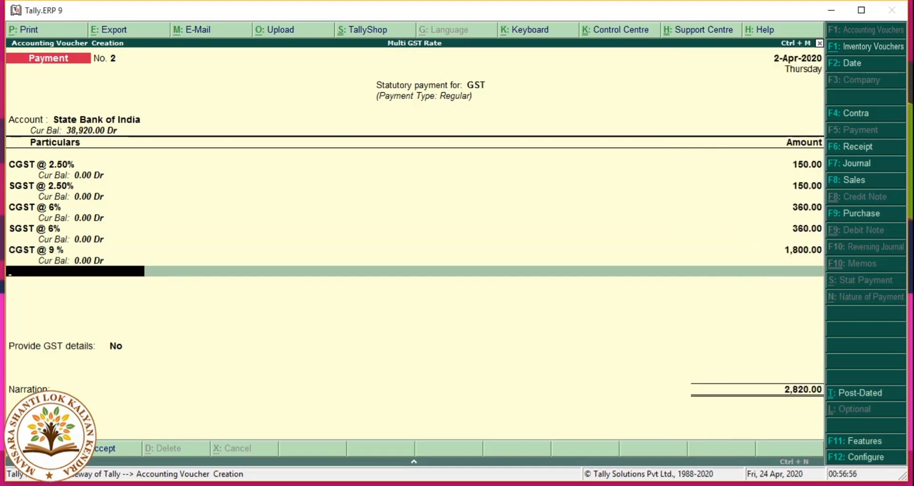
{"action": "type", "text": "s"}
{"action": "key", "text": "Down"}
{"action": "key", "text": "Down"}
{"action": "key", "text": "Down"}
{"action": "key", "text": "Down"}
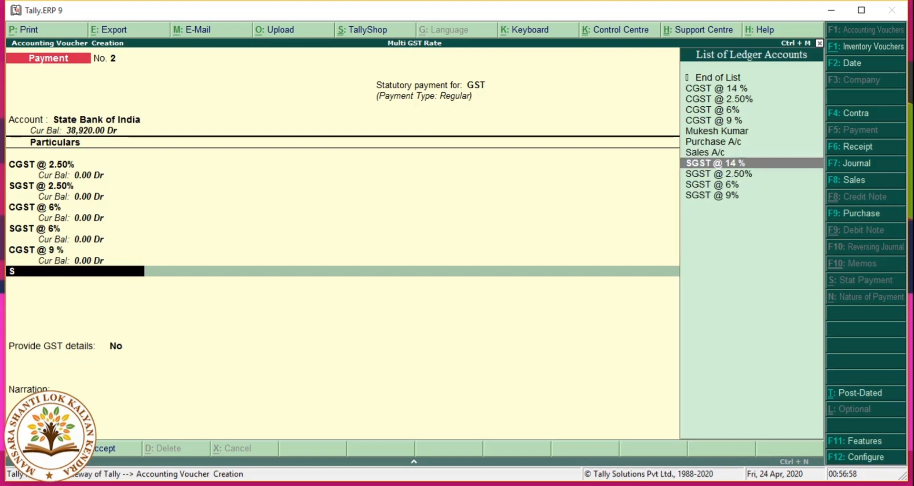
{"action": "key", "text": "Return"}
{"action": "type", "text": "1800"}
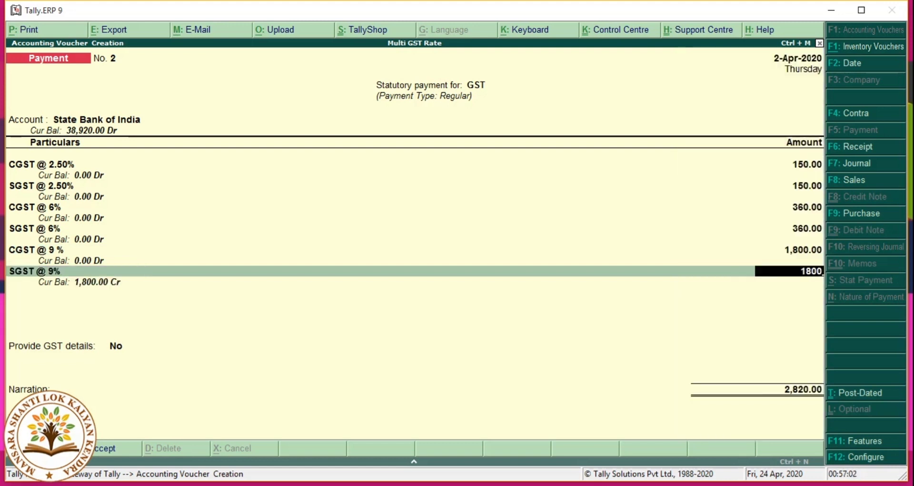
{"action": "key", "text": "Return"}
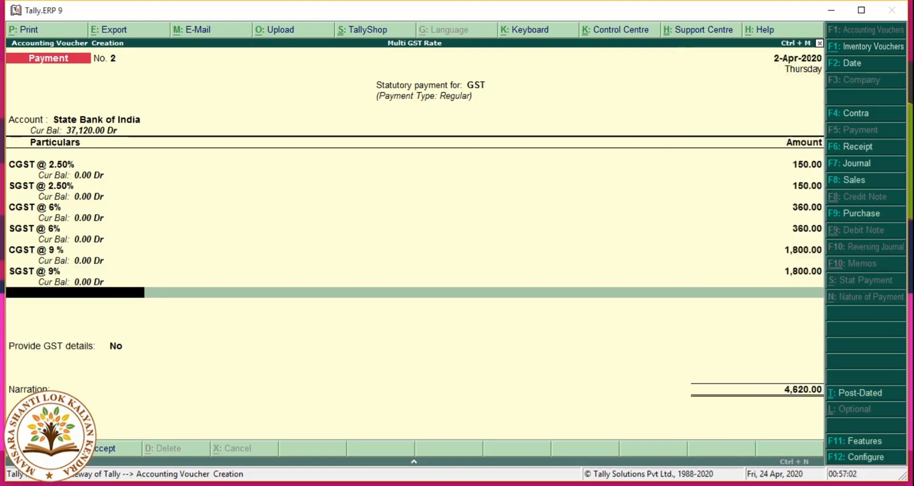
Step: Add CGST @ 14 % and SGST @ 14 % ledgers at 560.00 each, bringing the total to 5,740.00
{"action": "type", "text": "c"}
{"action": "key", "text": "Down"}
{"action": "key", "text": "Up"}
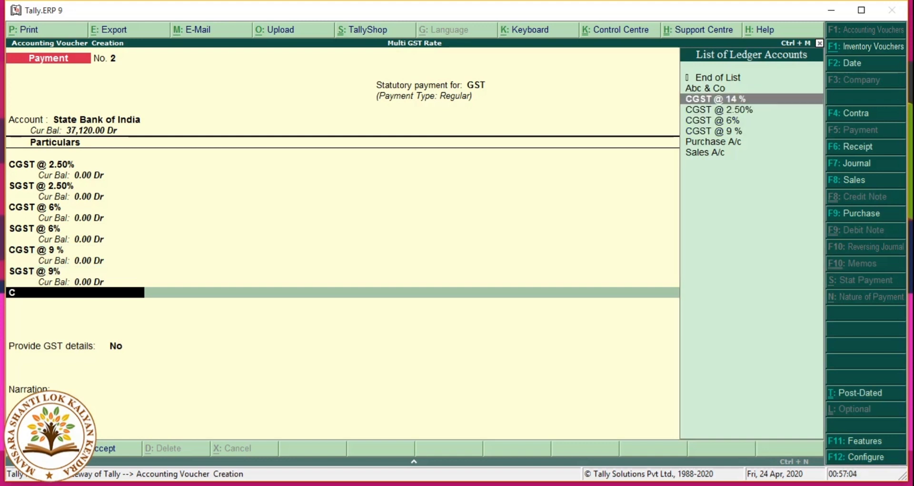
{"action": "key", "text": "Return"}
{"action": "type", "text": "560"}
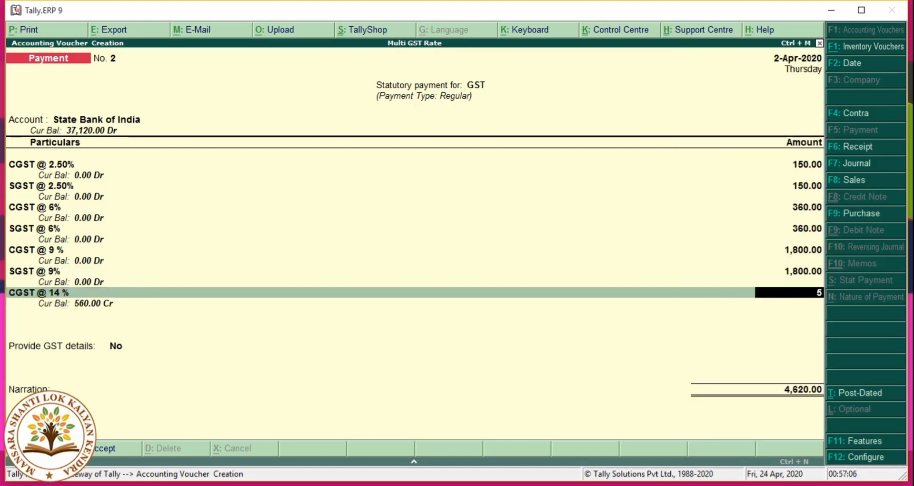
{"action": "key", "text": "Return"}
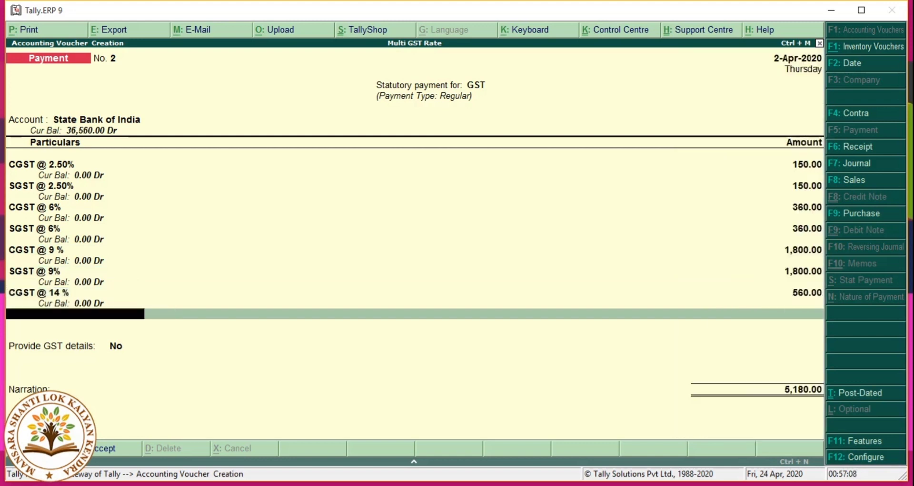
{"action": "type", "text": "c"}
{"action": "key", "text": "Down"}
{"action": "key", "text": "Down"}
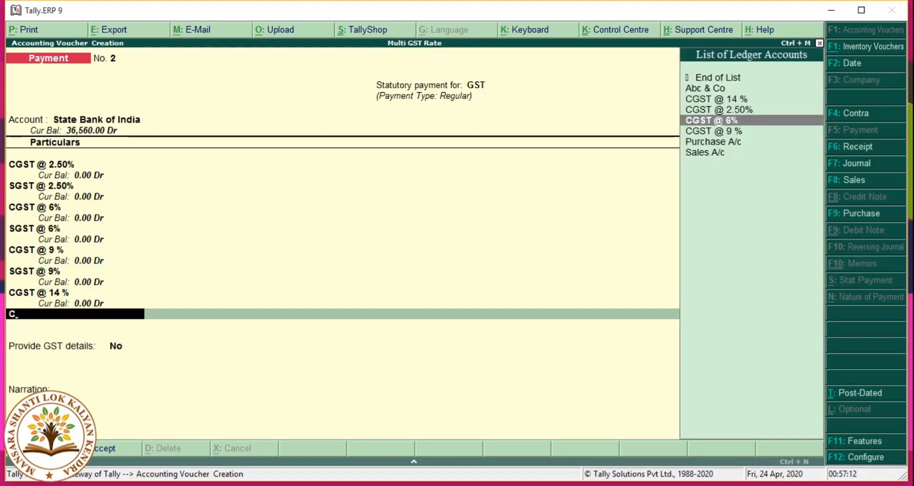
{"action": "key", "text": "BackSpace"}
{"action": "type", "text": "S"}
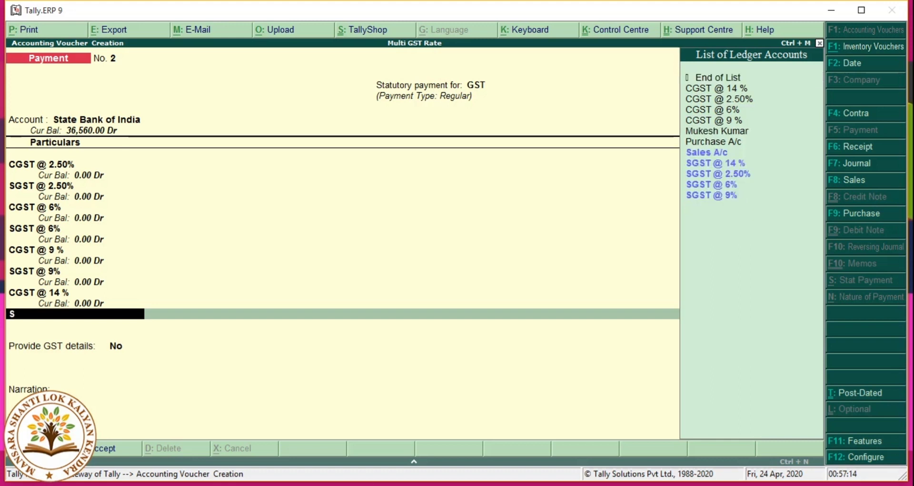
{"action": "key", "text": "Down"}
{"action": "key", "text": "Return"}
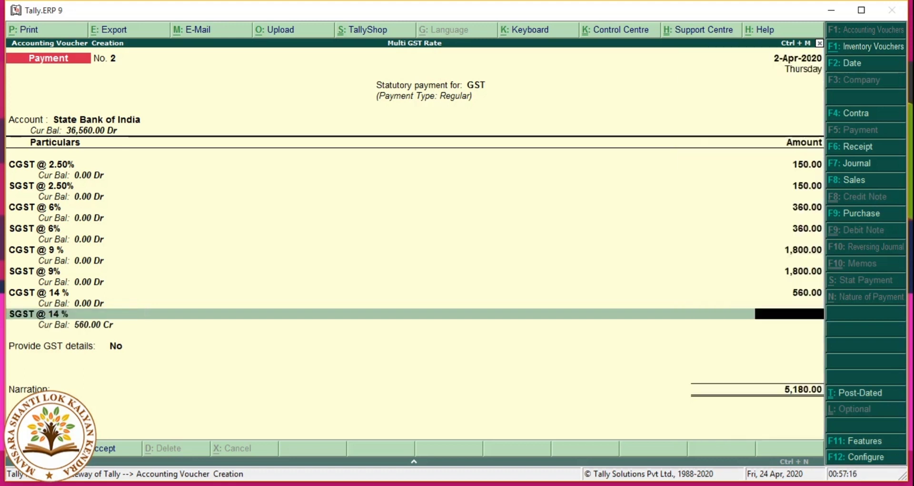
{"action": "type", "text": "560"}
{"action": "key", "text": "Return"}
Step: Set Provide GST details to Yes, choose NEFT/RTGS as payment mode, and accept the bank allocation
{"action": "key", "text": "Return"}
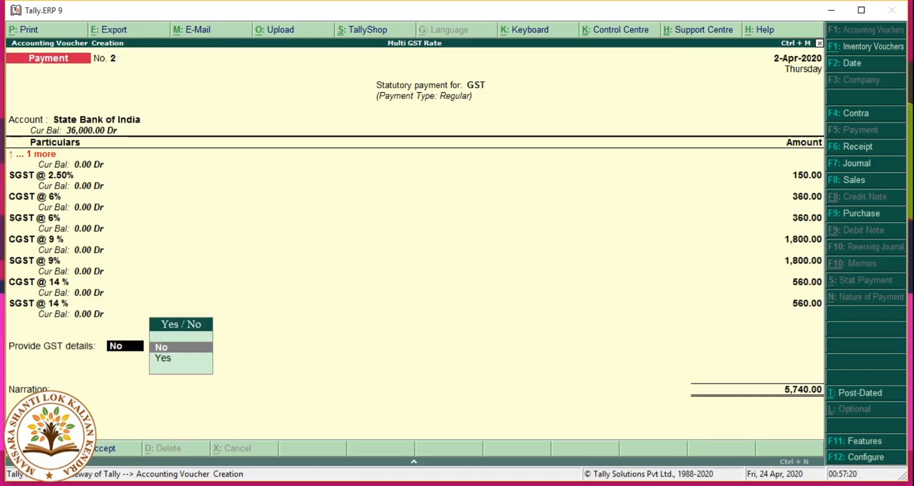
{"action": "key", "text": "Down"}
{"action": "key", "text": "Return"}
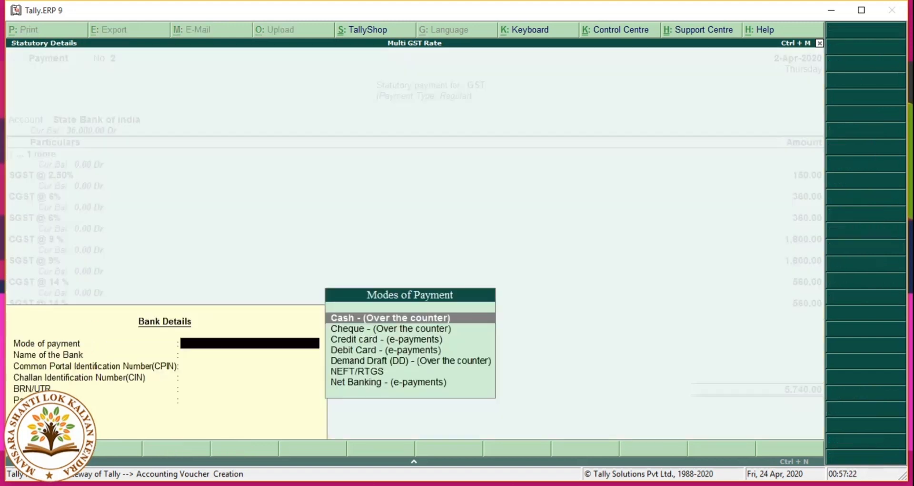
{"action": "key", "text": "Down"}
{"action": "key", "text": "Down"}
{"action": "key", "text": "Down"}
{"action": "key", "text": "Down"}
{"action": "key", "text": "Down"}
{"action": "key", "text": "Down"}
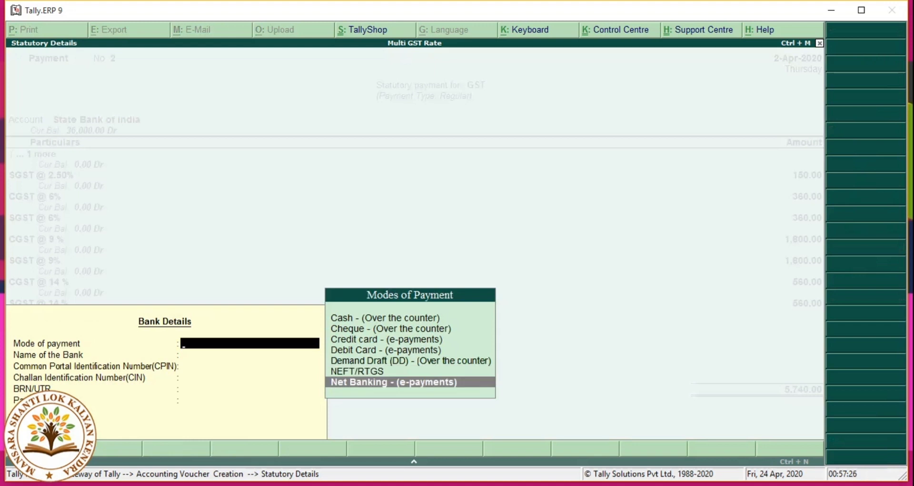
{"action": "key", "text": "Up"}
{"action": "key", "text": "Return"}
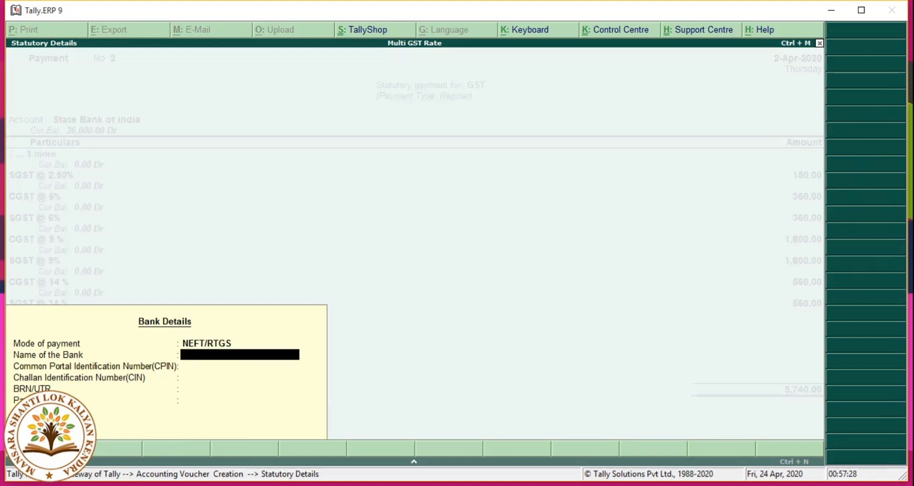
{"action": "key", "text": "Return"}
{"action": "key", "text": "Return"}
{"action": "key", "text": "Return"}
{"action": "key", "text": "Return"}
{"action": "key", "text": "Return"}
{"action": "key", "text": "Return"}
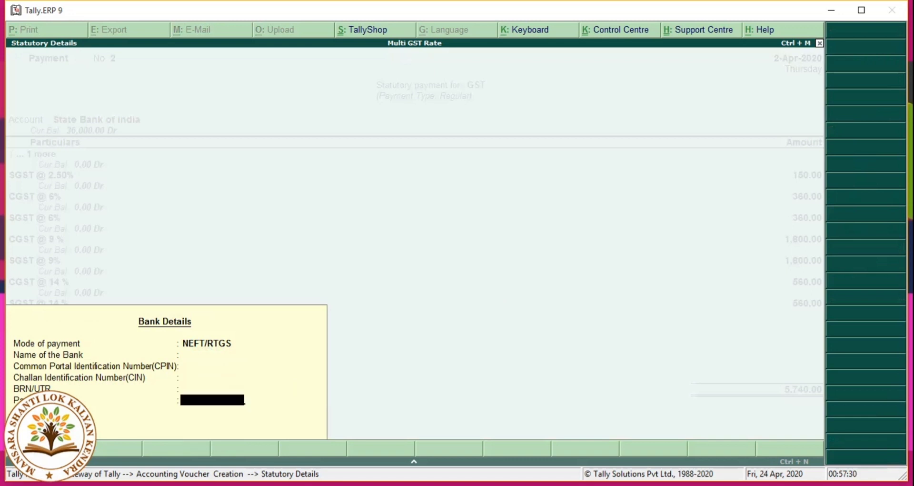
{"action": "key", "text": "Return"}
{"action": "key", "text": "Return"}
{"action": "key", "text": "Return"}
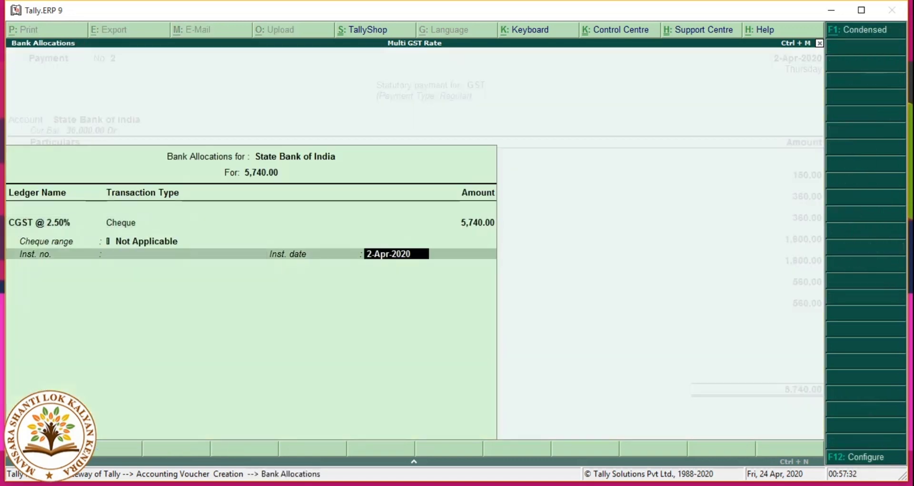
{"action": "key", "text": "Return"}
{"action": "key", "text": "Return"}
Step: Save the 5,740.00 GST payment voucher and open the Balance Sheet from Gateway of Tally
{"action": "key", "text": "y"}
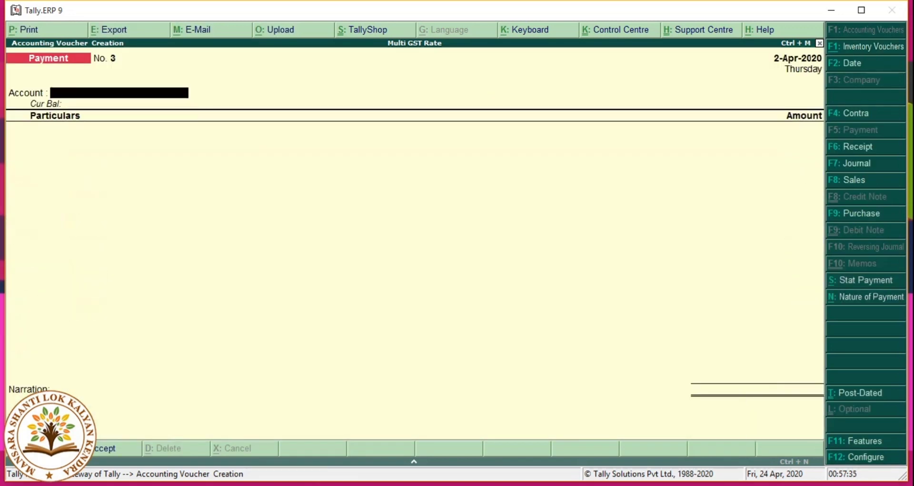
{"action": "key", "text": "Escape"}
{"action": "key", "text": "Down"}
{"action": "key", "text": "Down"}
{"action": "key", "text": "Down"}
{"action": "key", "text": "Down"}
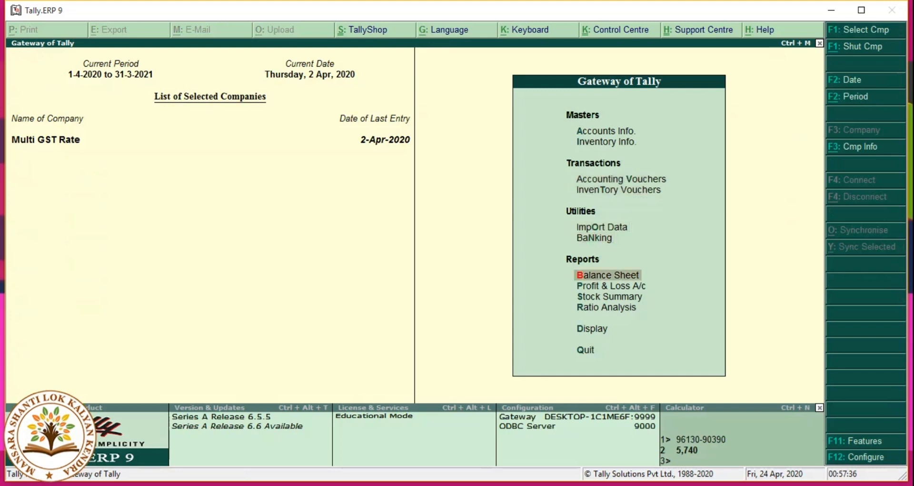
{"action": "key", "text": "Return"}
Step: Review Current Liabilities and Profit & Loss A/c in the 36,000.00 Balance Sheet, then return to Gateway of Tally
{"action": "key", "text": "Down"}
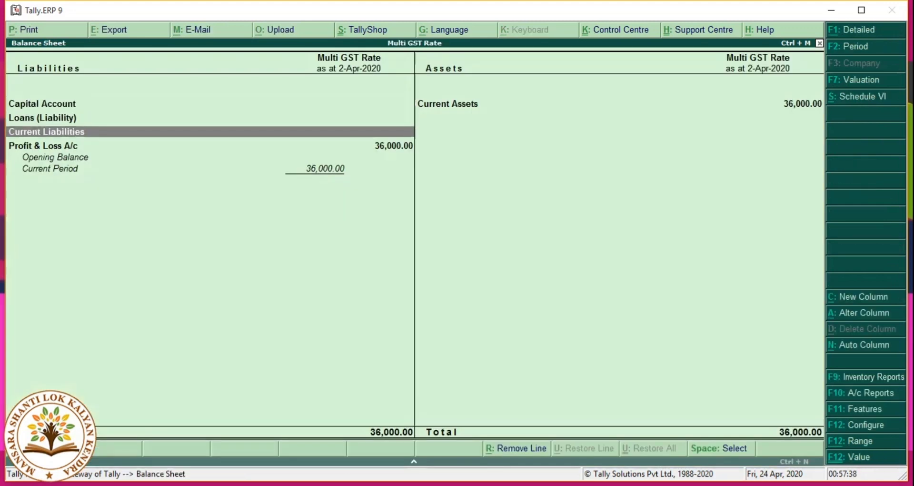
{"action": "key", "text": "Down"}
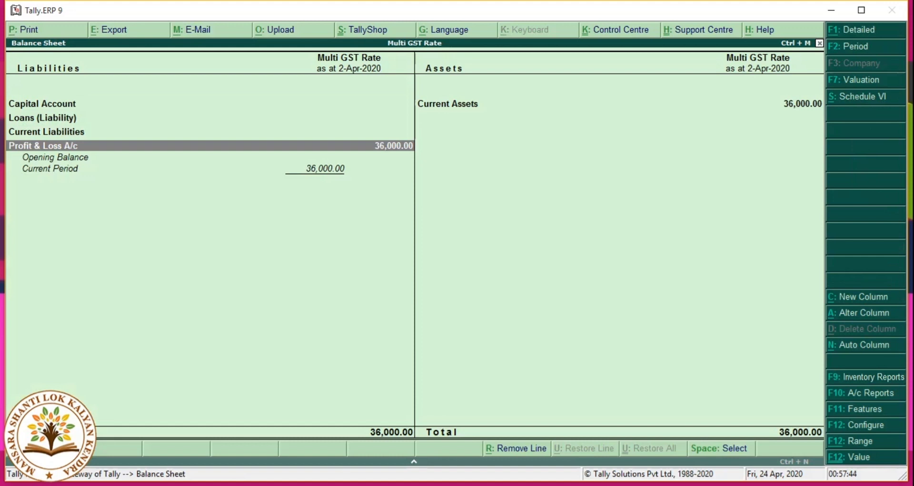
{"action": "key", "text": "Escape"}
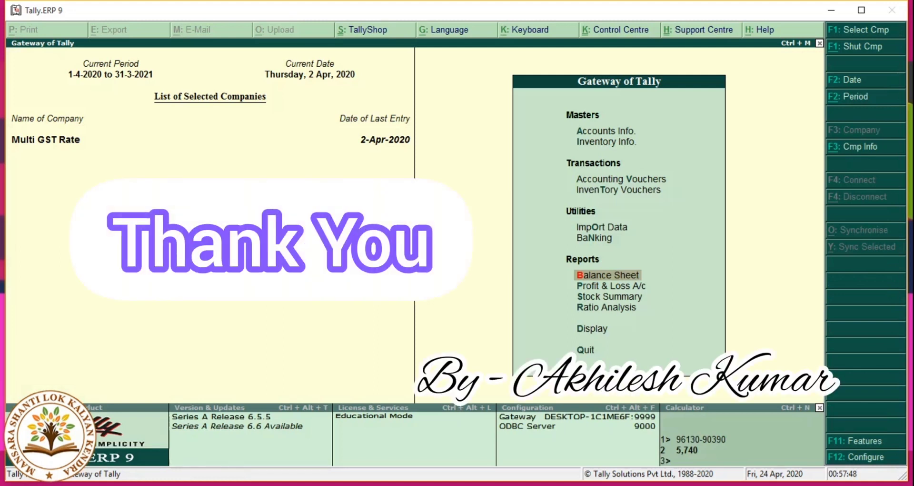
{"action": "left_click", "coordinate": [790, 485]}
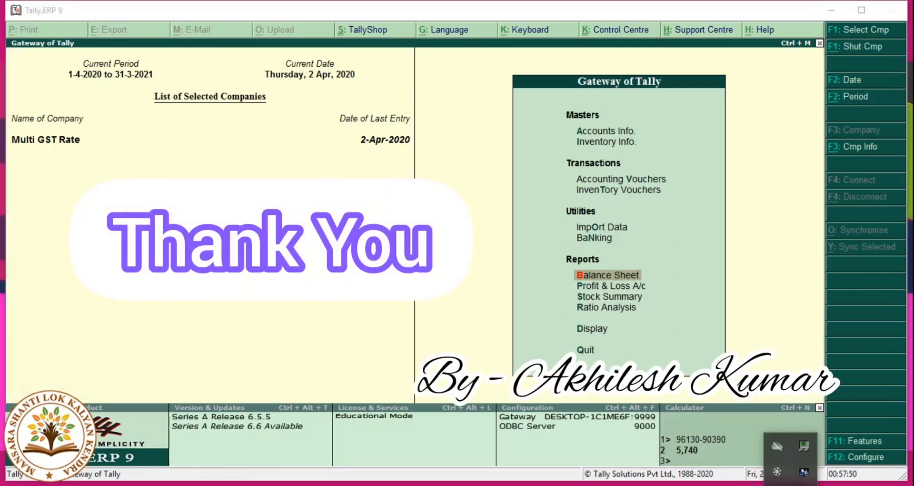
{"action": "left_click", "coordinate": [777, 472]}
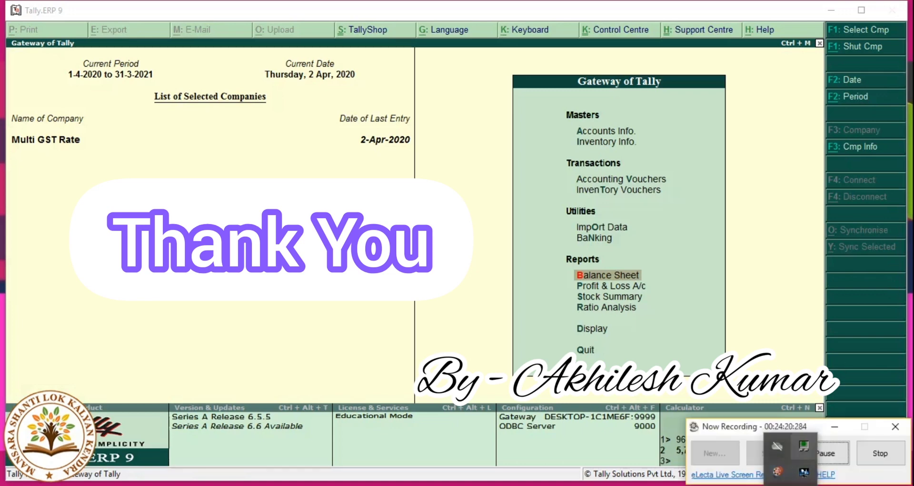